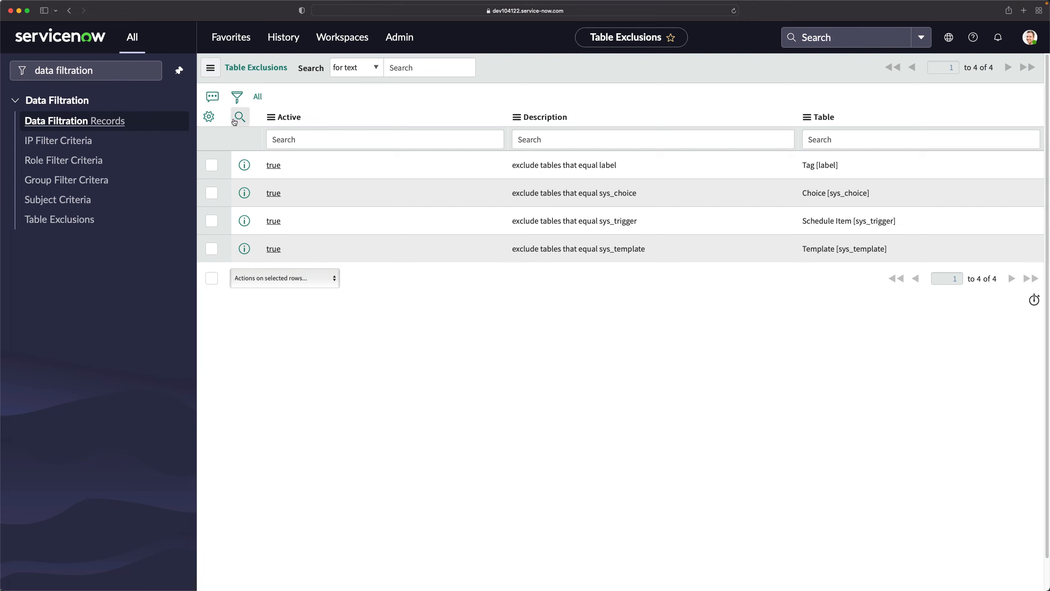
Open the Data Filtration Records list and elevate the administrator's session with the security_admin role
{"action": "left_click", "coordinate": [69, 122]}
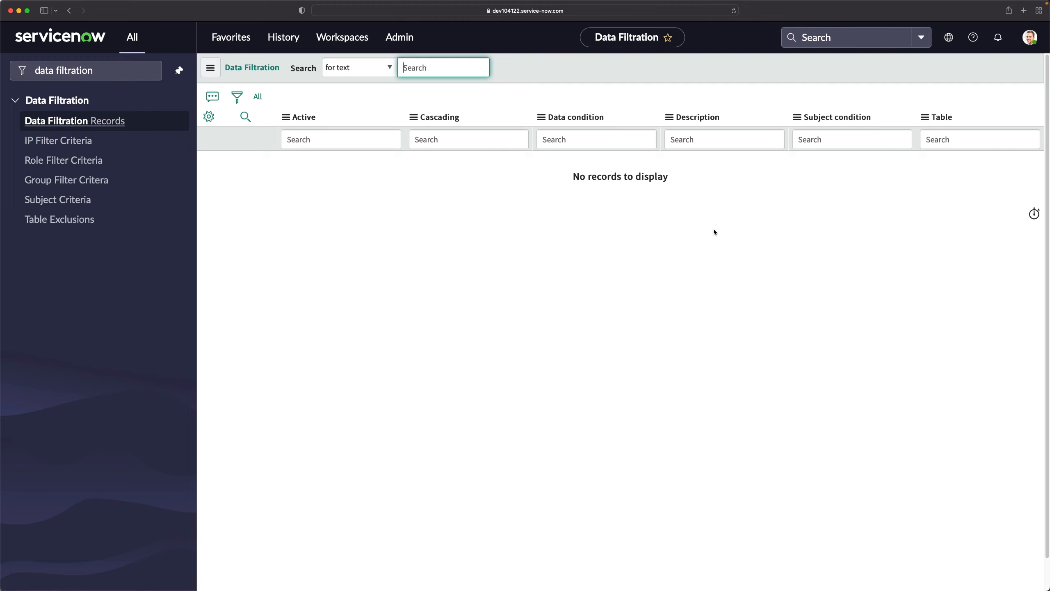
{"action": "left_click", "coordinate": [1031, 38]}
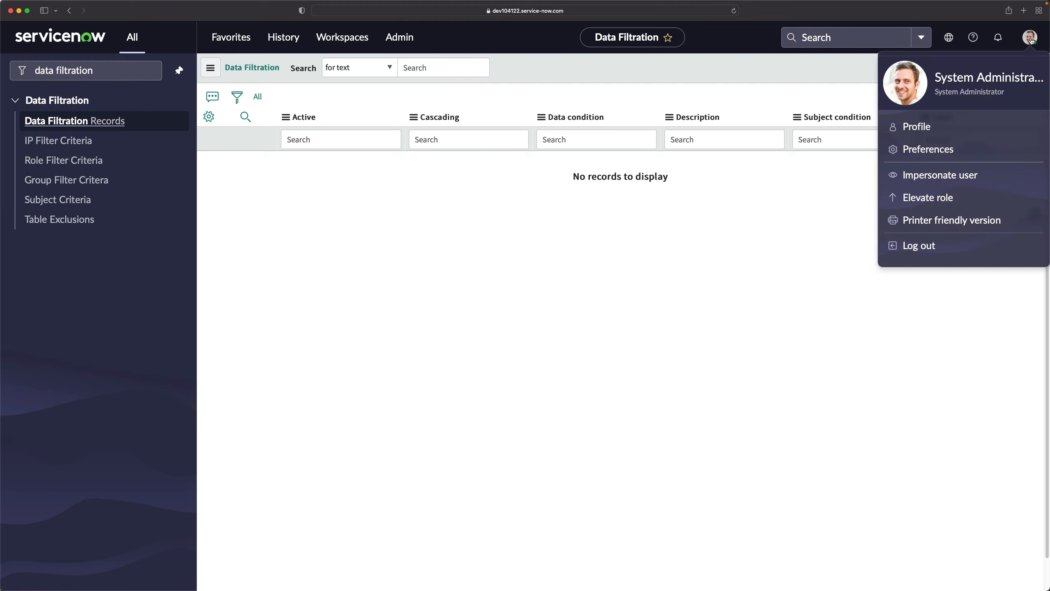
{"action": "left_click", "coordinate": [924, 198]}
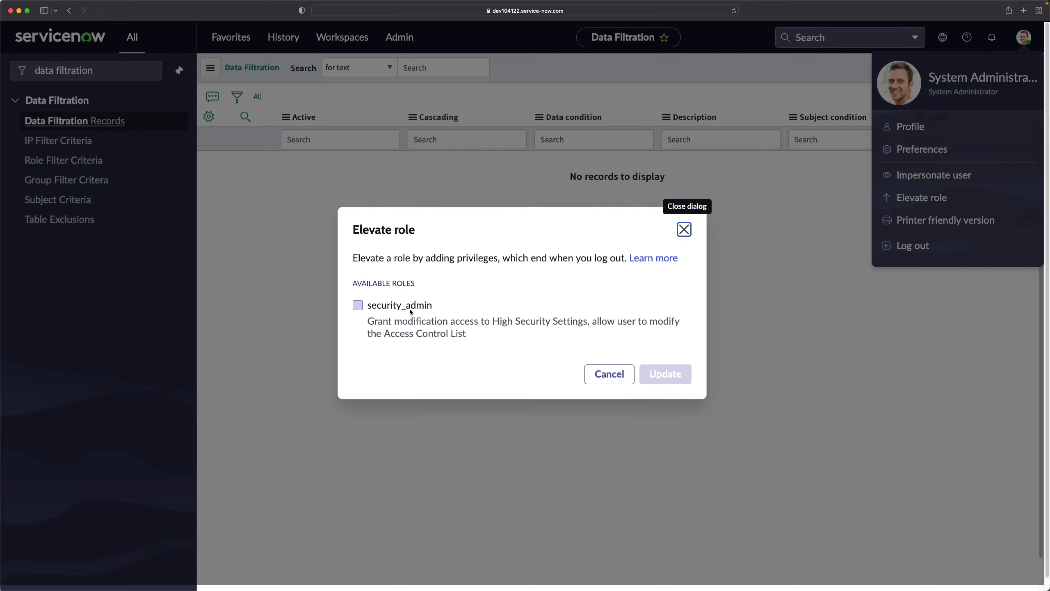
{"action": "left_click", "coordinate": [358, 307]}
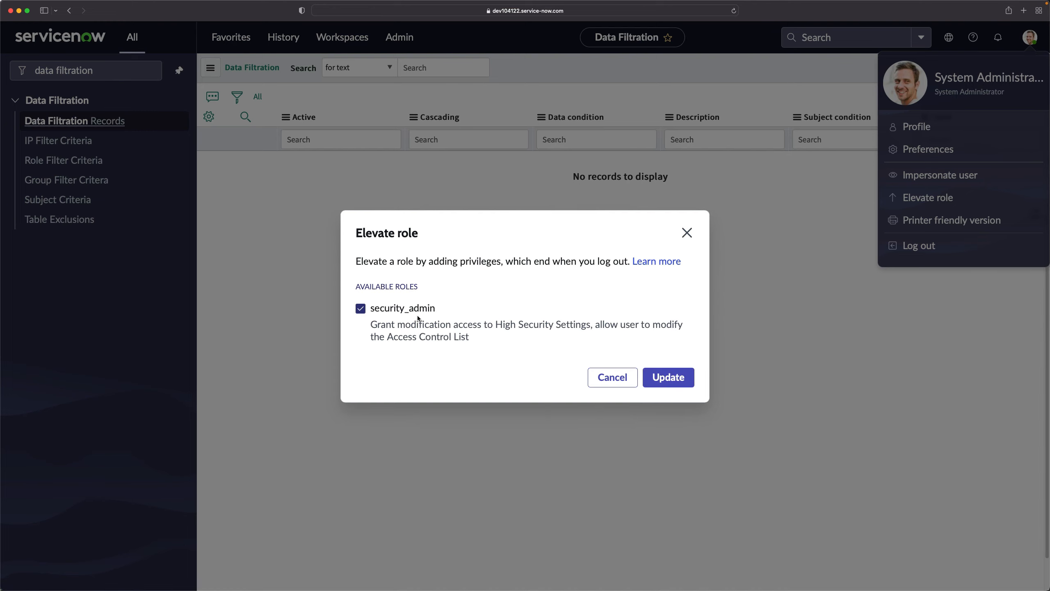
{"action": "left_click", "coordinate": [666, 382]}
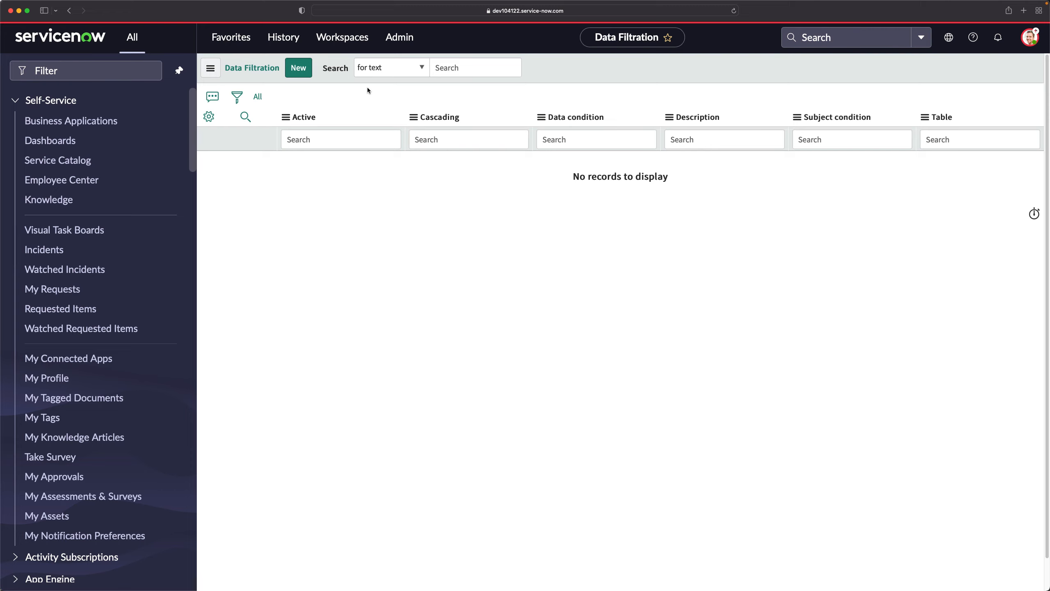
Show all incidents grouped by assignment group and expand the Network group
{"action": "left_click", "coordinate": [90, 73]}
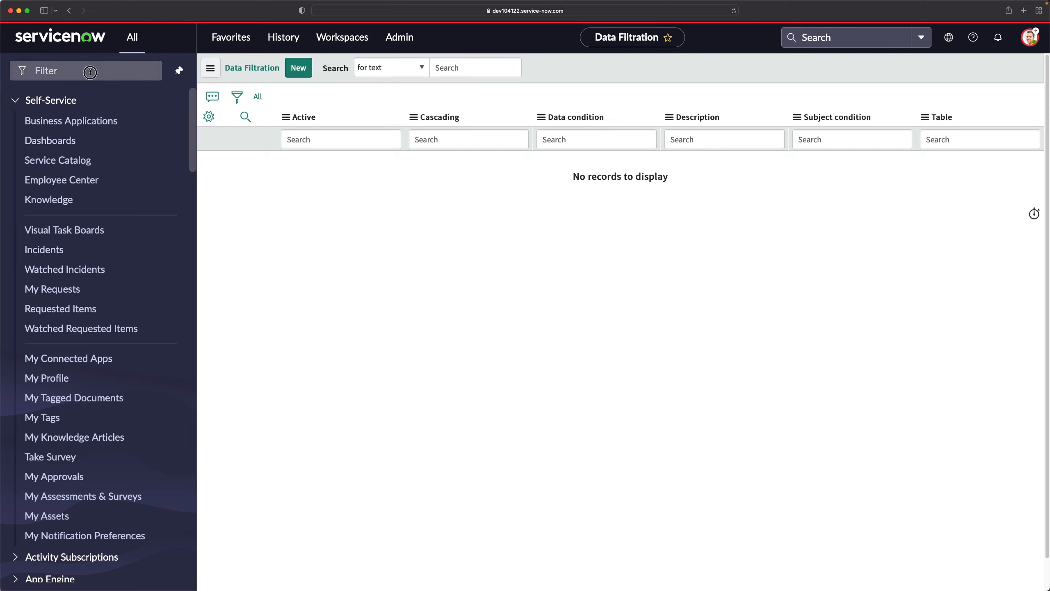
{"action": "type", "text": "incident"}
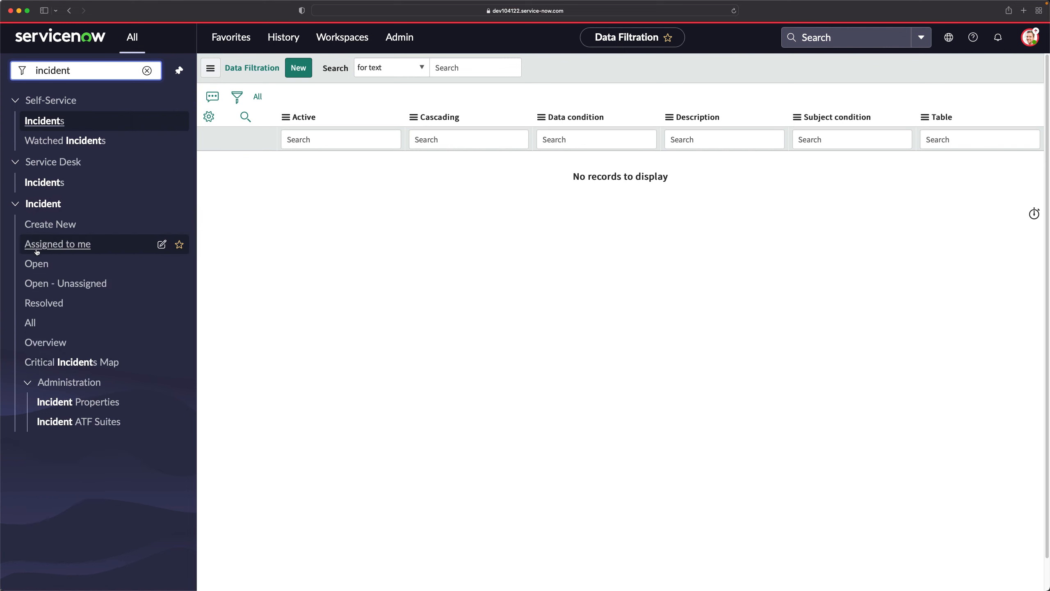
{"action": "left_click", "coordinate": [31, 324]}
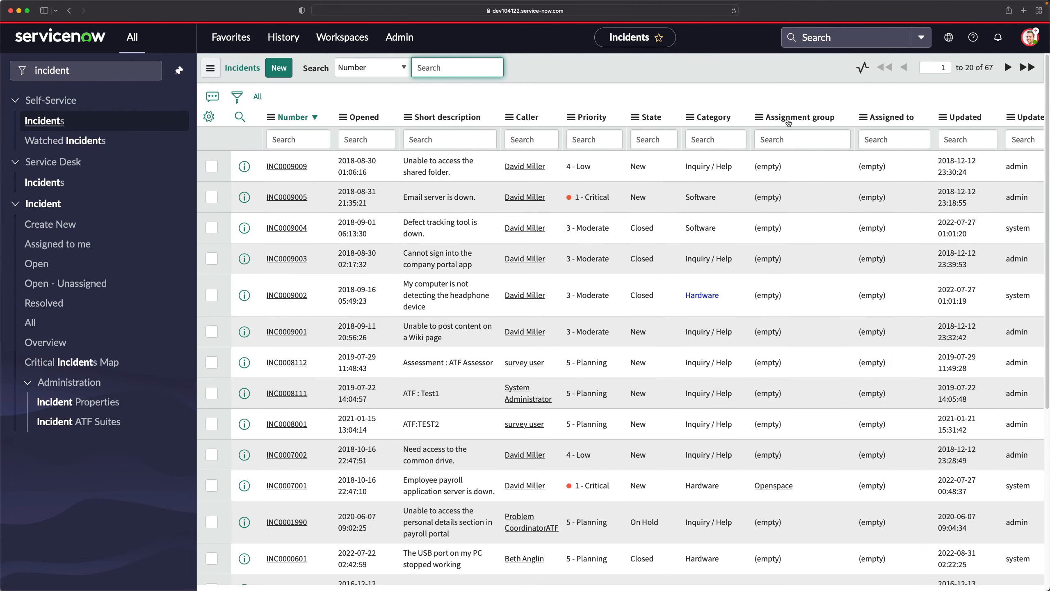
{"action": "right_click", "coordinate": [788, 122]}
{"action": "left_click", "coordinate": [825, 188]}
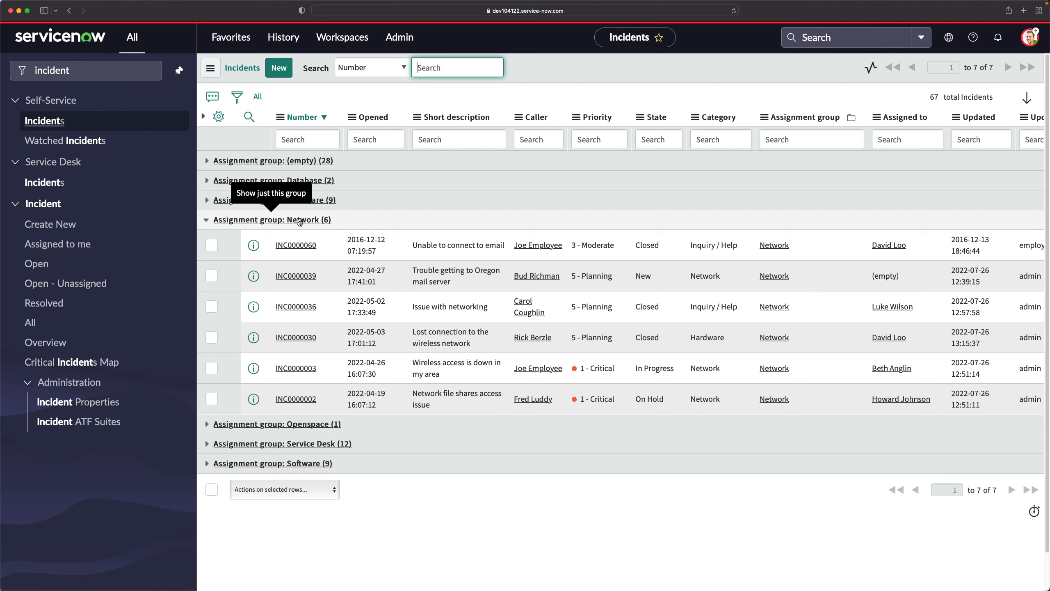
{"action": "left_click", "coordinate": [602, 79]}
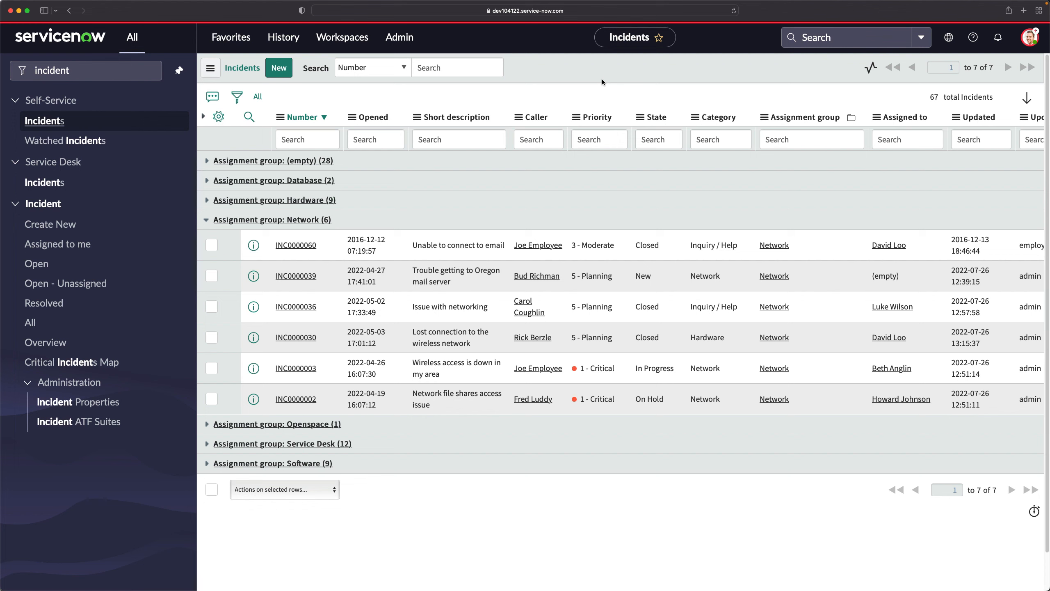
Impersonate the ITIL User account
{"action": "left_click", "coordinate": [1031, 39]}
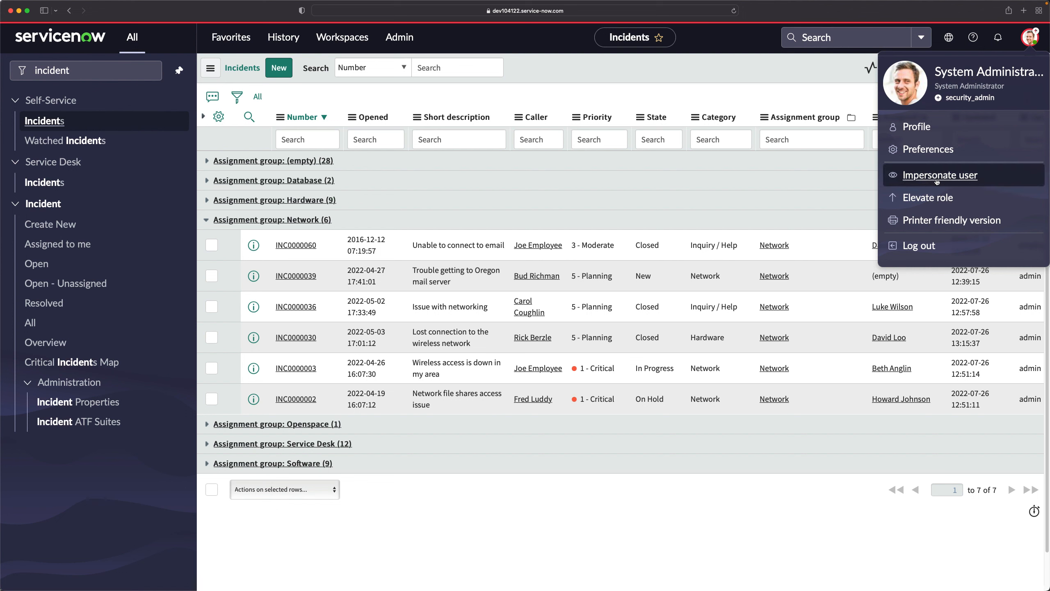
{"action": "left_click", "coordinate": [937, 176]}
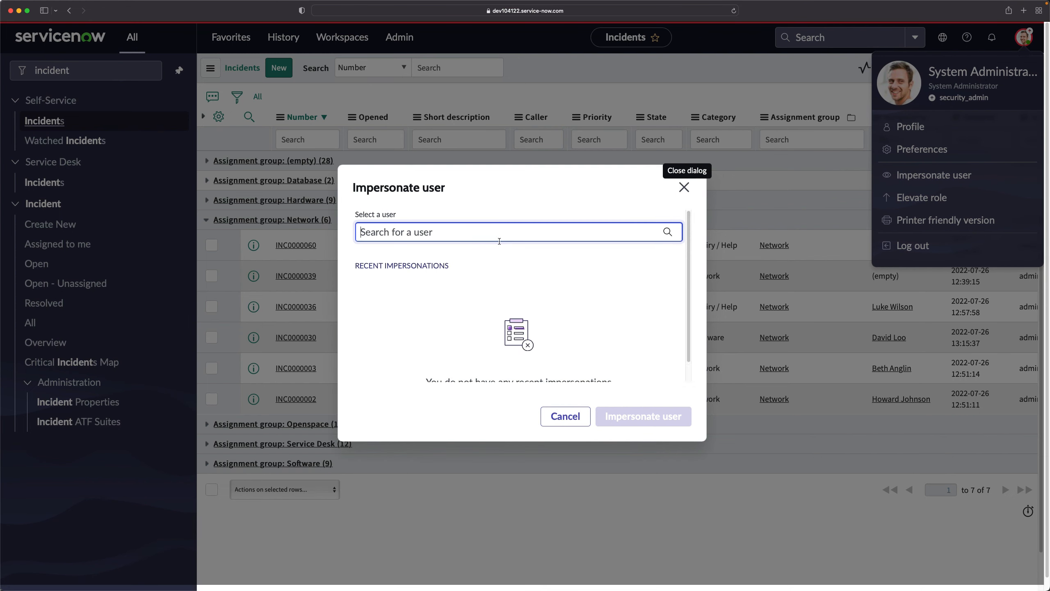
{"action": "left_click", "coordinate": [500, 240]}
{"action": "type", "text": "itil"}
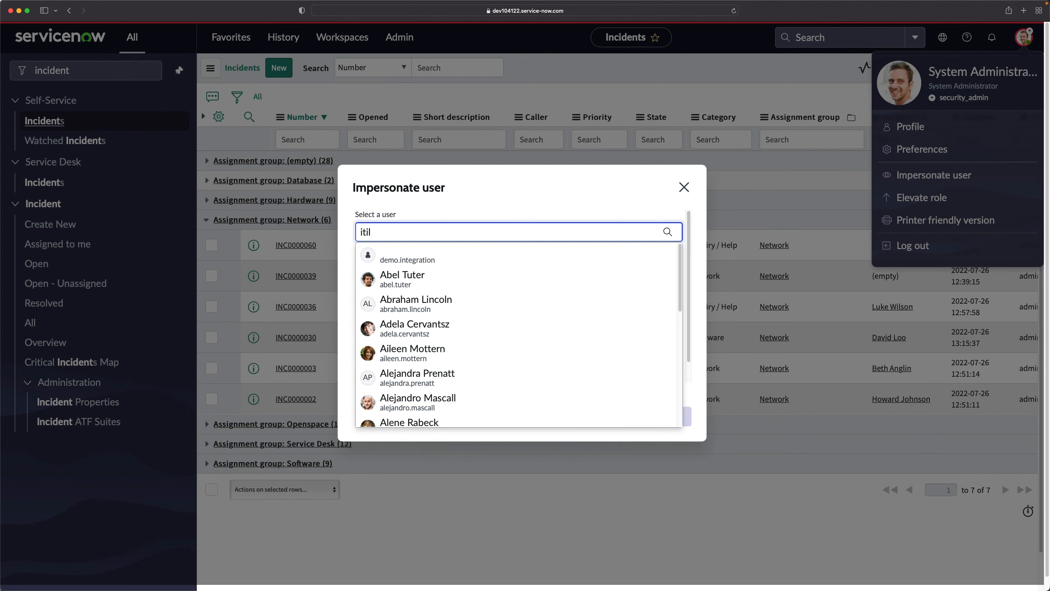
{"action": "left_click", "coordinate": [405, 252]}
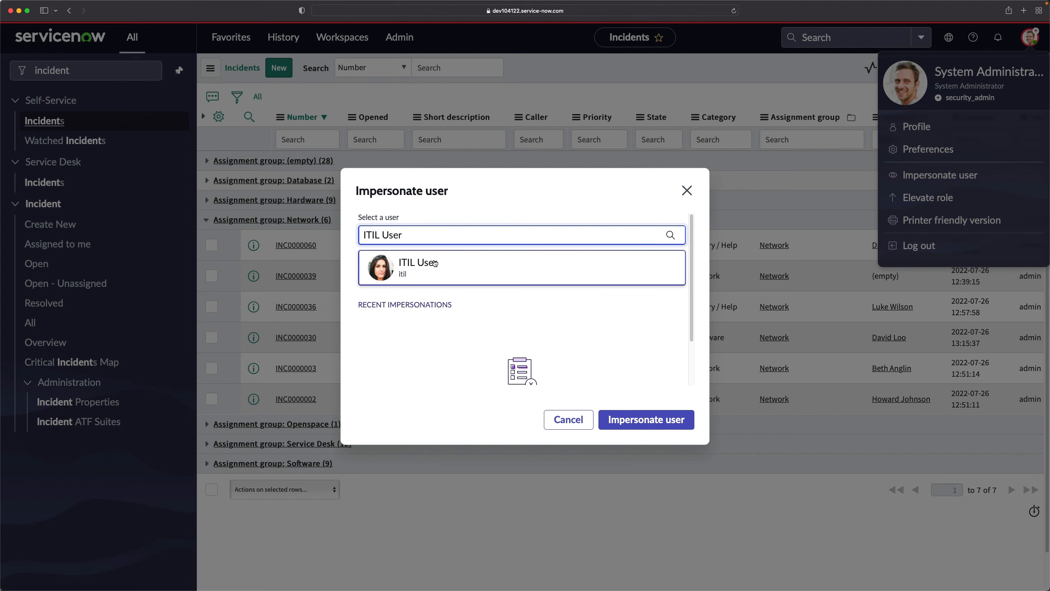
{"action": "left_click", "coordinate": [475, 273]}
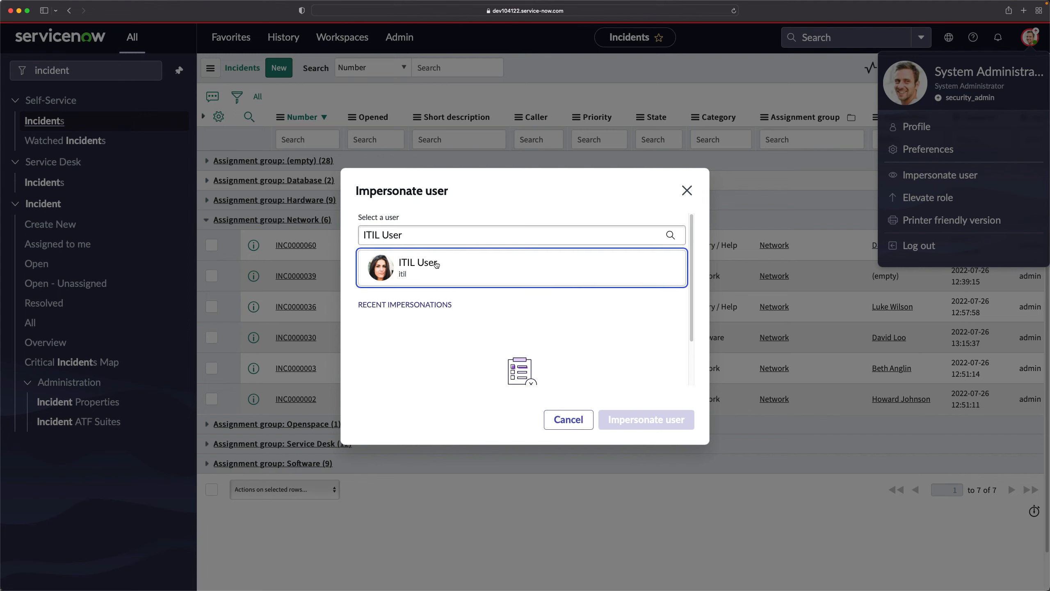
{"action": "left_click", "coordinate": [632, 421]}
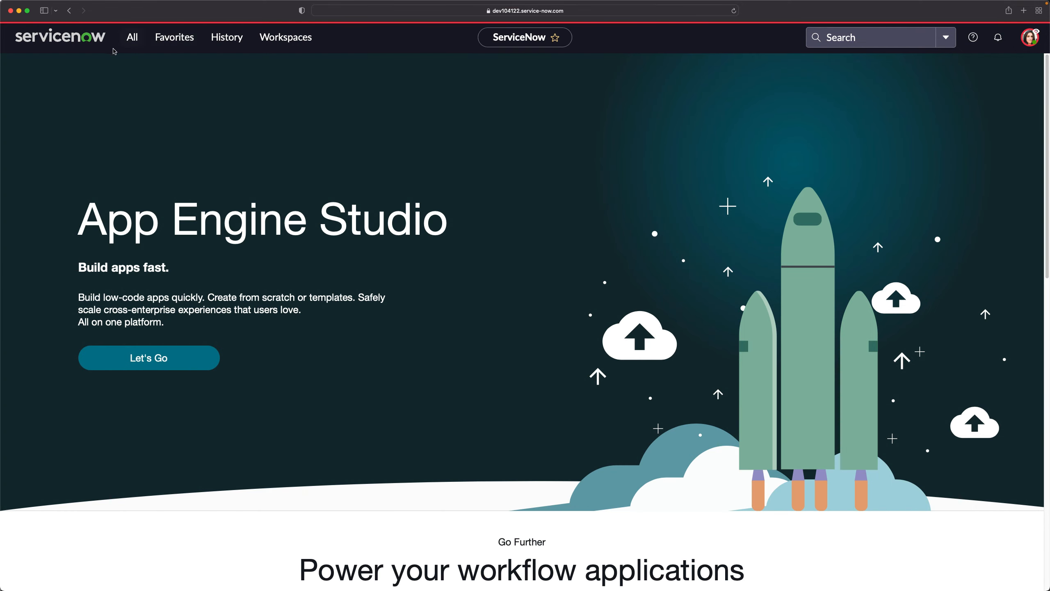
Open the full incident list with incident.list and look through the records available to the impersonated account
{"action": "left_click", "coordinate": [132, 38]}
{"action": "left_click", "coordinate": [133, 71]}
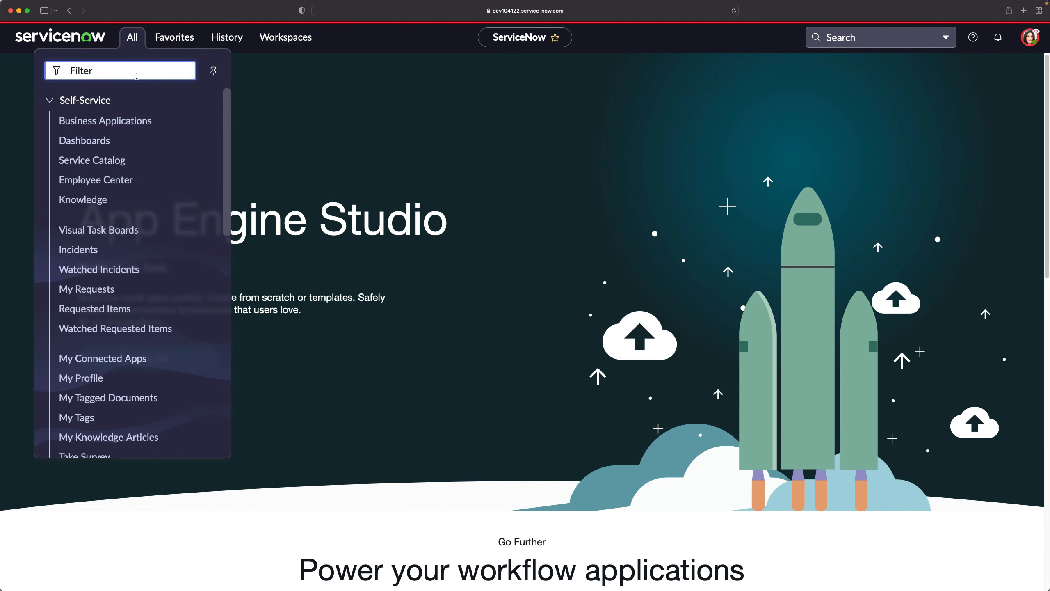
{"action": "type", "text": "incident.list"}
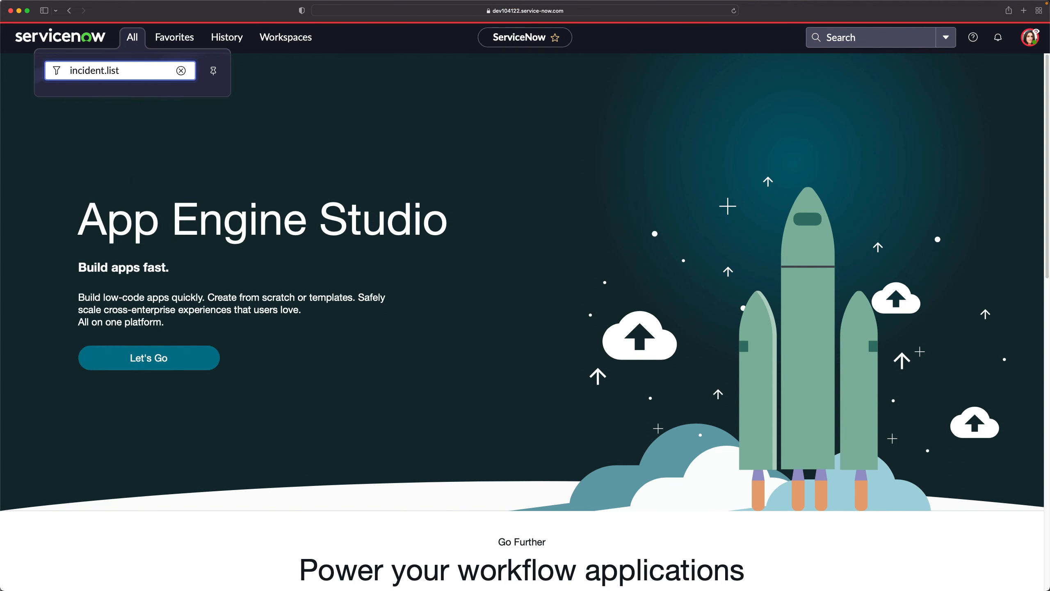
{"action": "key", "text": "Return"}
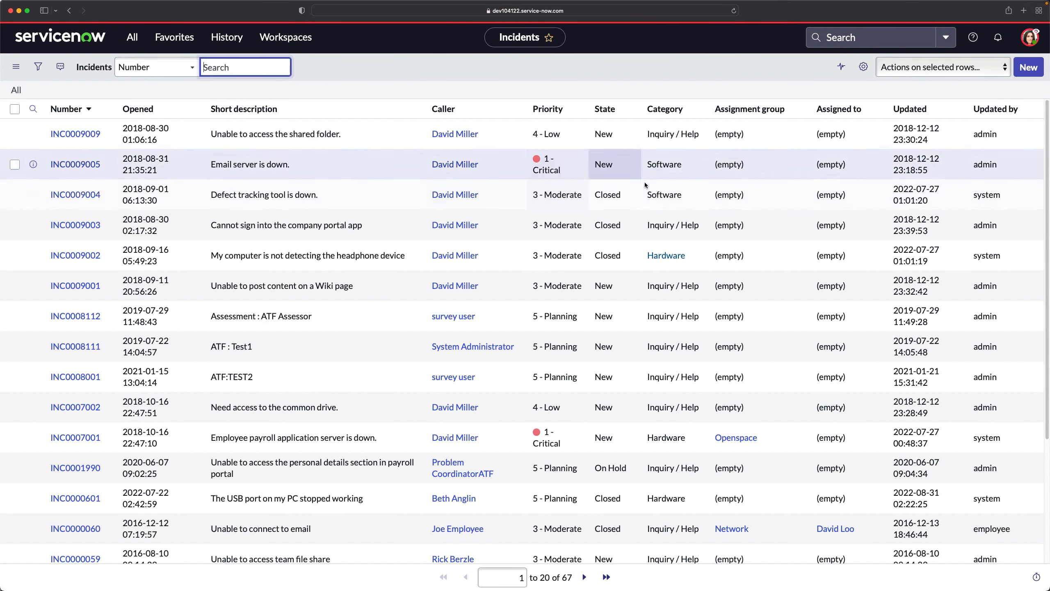
{"action": "scroll", "coordinate": [699, 443], "scroll_direction": "down", "scroll_amount": 5}
{"action": "scroll", "coordinate": [508, 387], "scroll_direction": "up", "scroll_amount": 5}
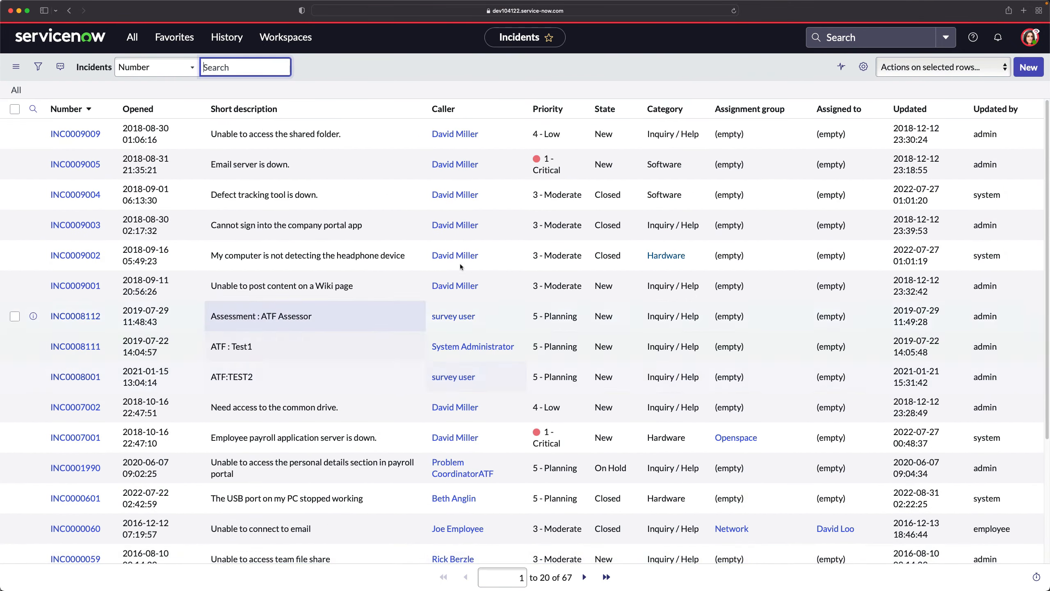
Group the impersonated account's incident list by assignment group and expand the Network incidents
{"action": "right_click", "coordinate": [751, 110]}
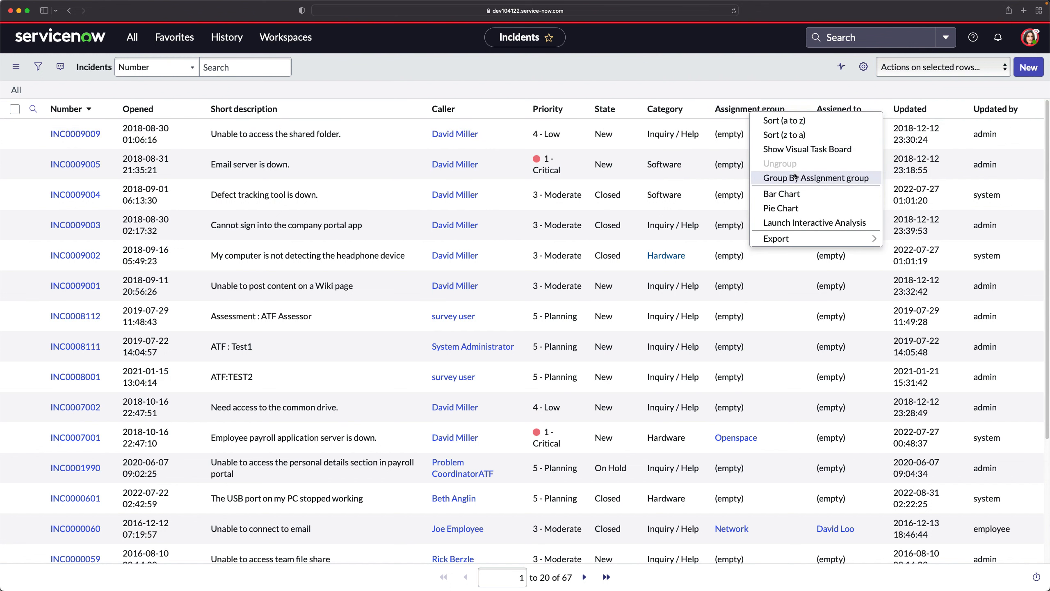
{"action": "key", "text": "Escape"}
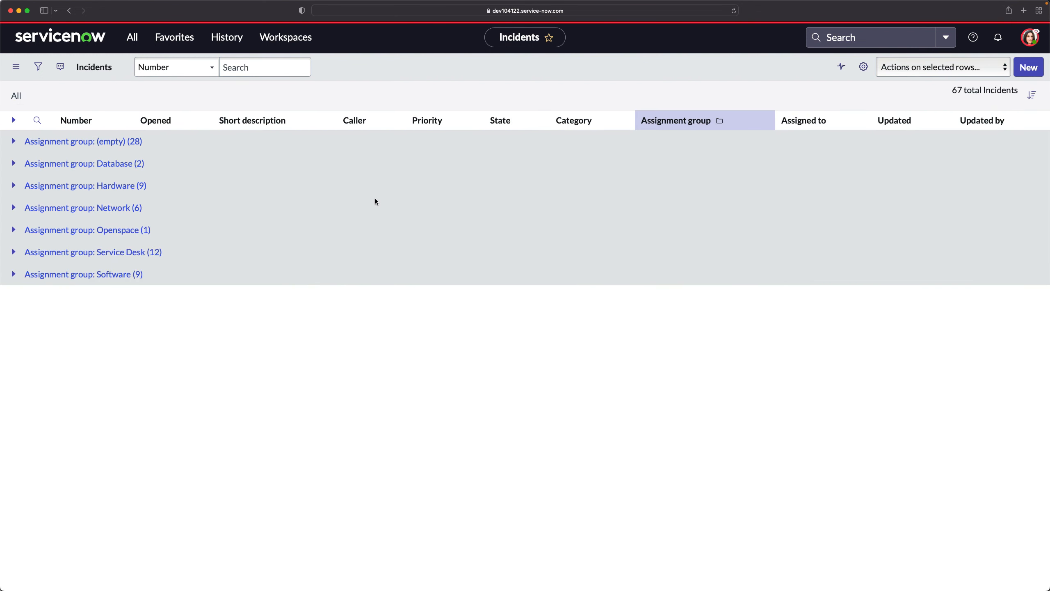
{"action": "left_click", "coordinate": [13, 207]}
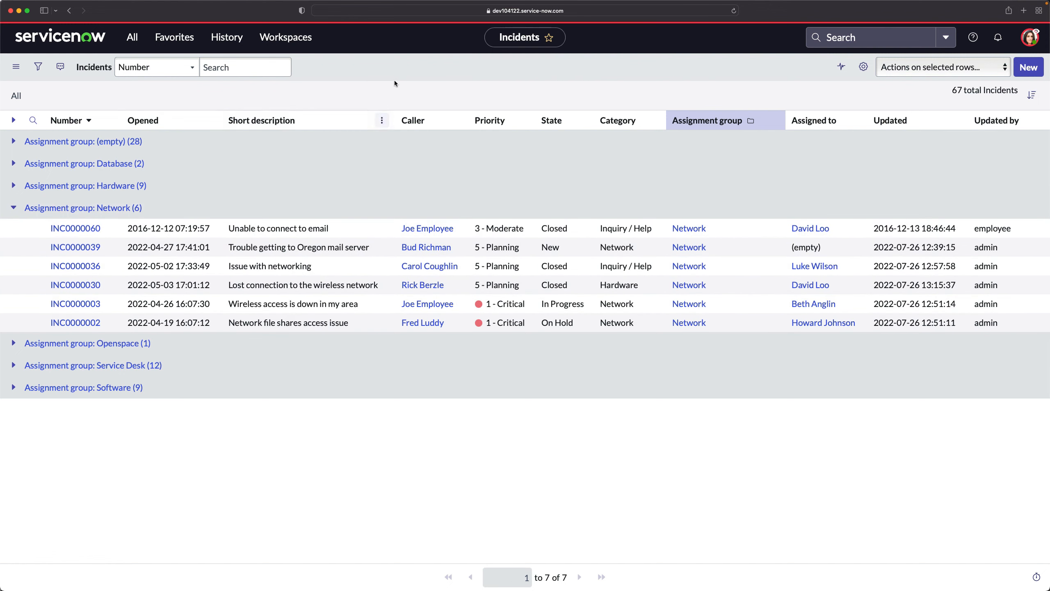
Review the Network group's "Unable to connect to email" incident record and return to the grouped incident list
{"action": "left_click", "coordinate": [1027, 41]}
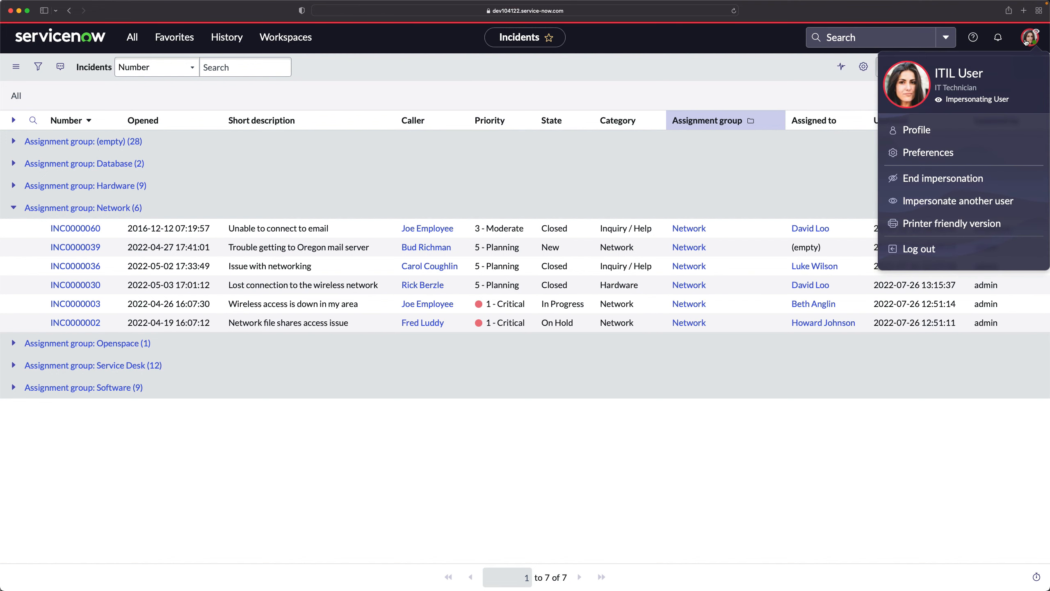
{"action": "left_click", "coordinate": [735, 67]}
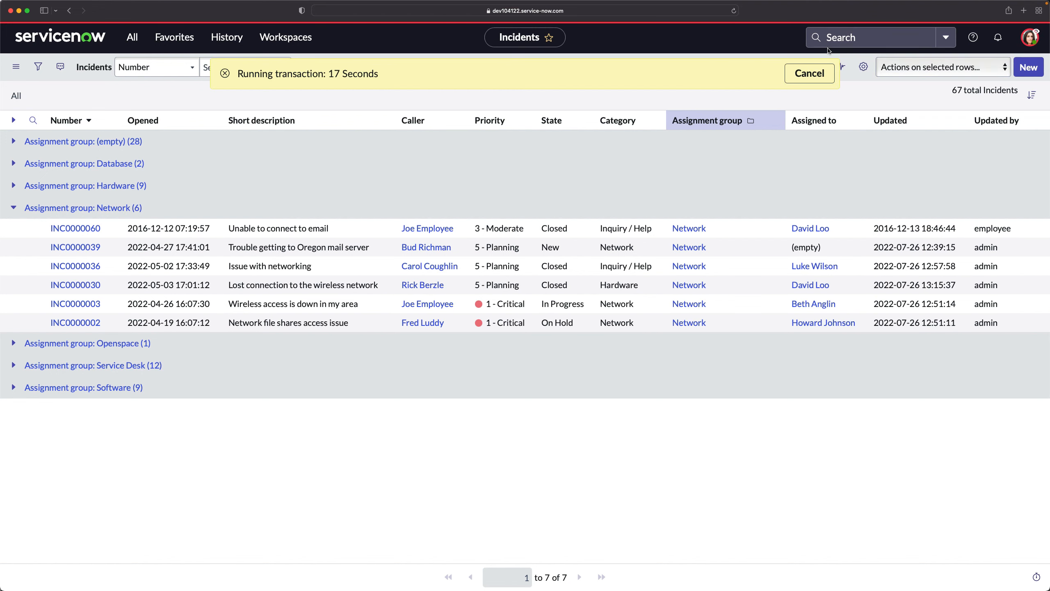
{"action": "left_click", "coordinate": [809, 69]}
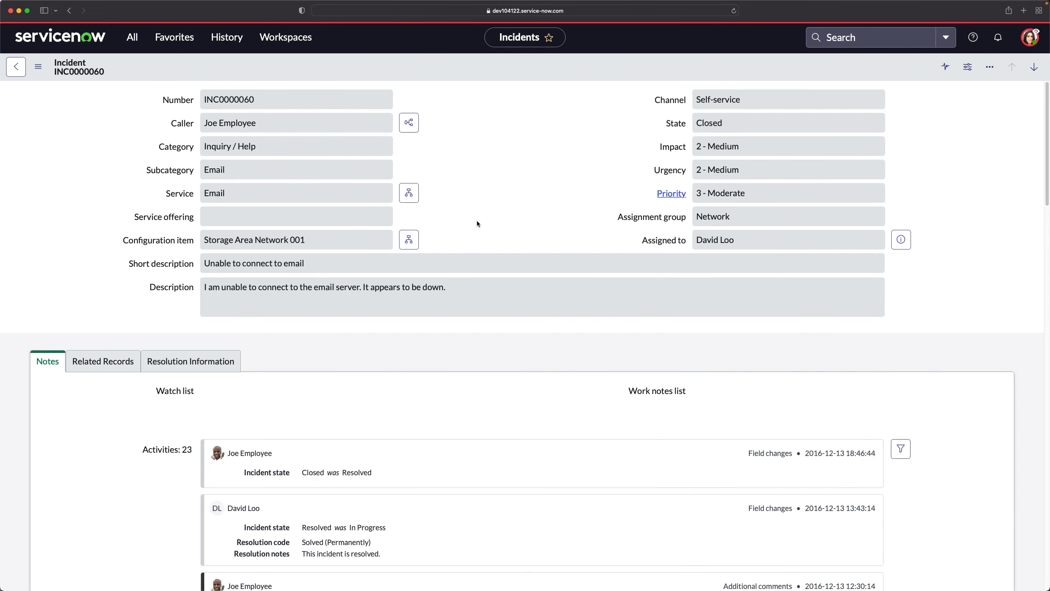
{"action": "scroll", "coordinate": [564, 358], "scroll_direction": "down", "scroll_amount": 10}
{"action": "scroll", "coordinate": [561, 359], "scroll_direction": "up", "scroll_amount": 5}
{"action": "scroll", "coordinate": [562, 361], "scroll_direction": "up", "scroll_amount": 5}
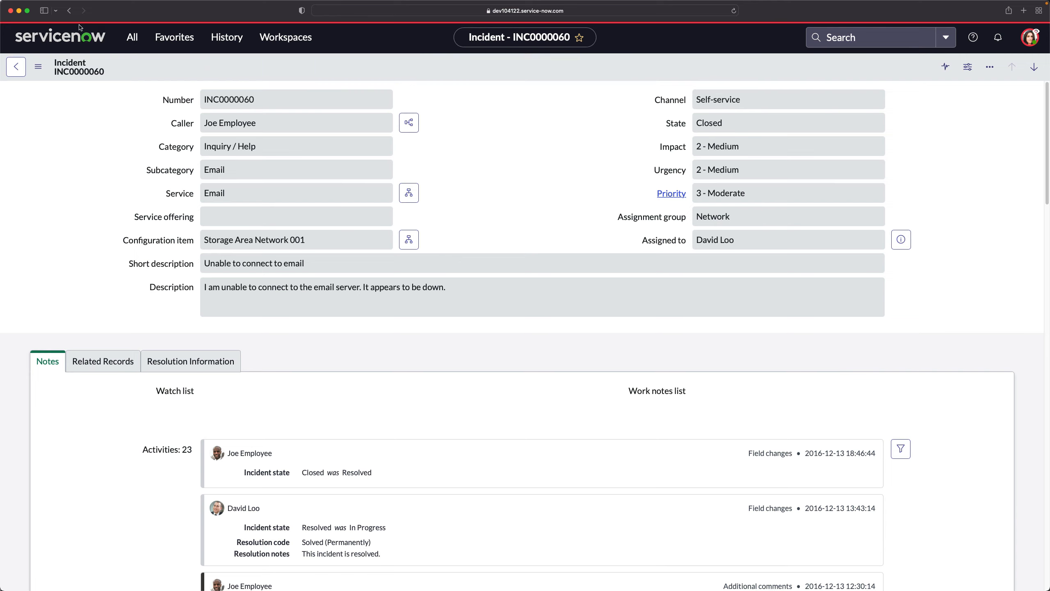
{"action": "left_click", "coordinate": [69, 11]}
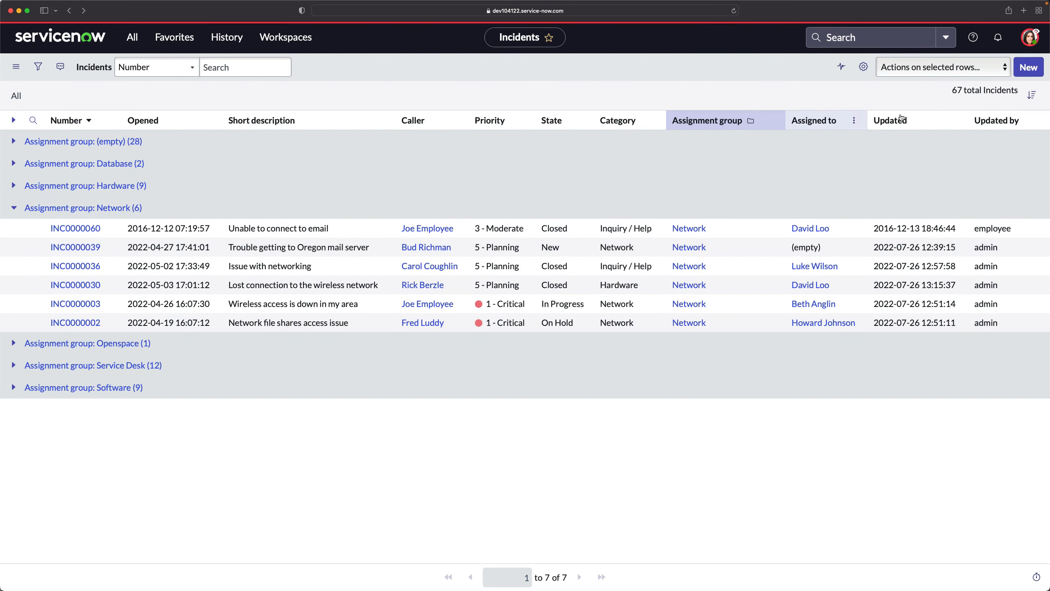
End the impersonation and elevate the administrator's session to security_admin again
{"action": "left_click", "coordinate": [1030, 38]}
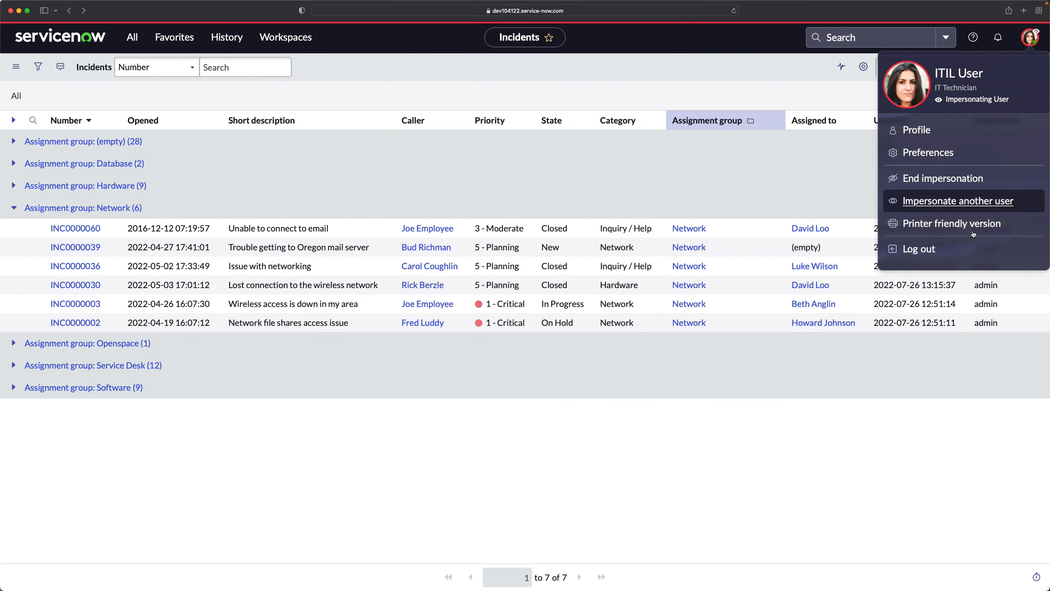
{"action": "left_click", "coordinate": [934, 181]}
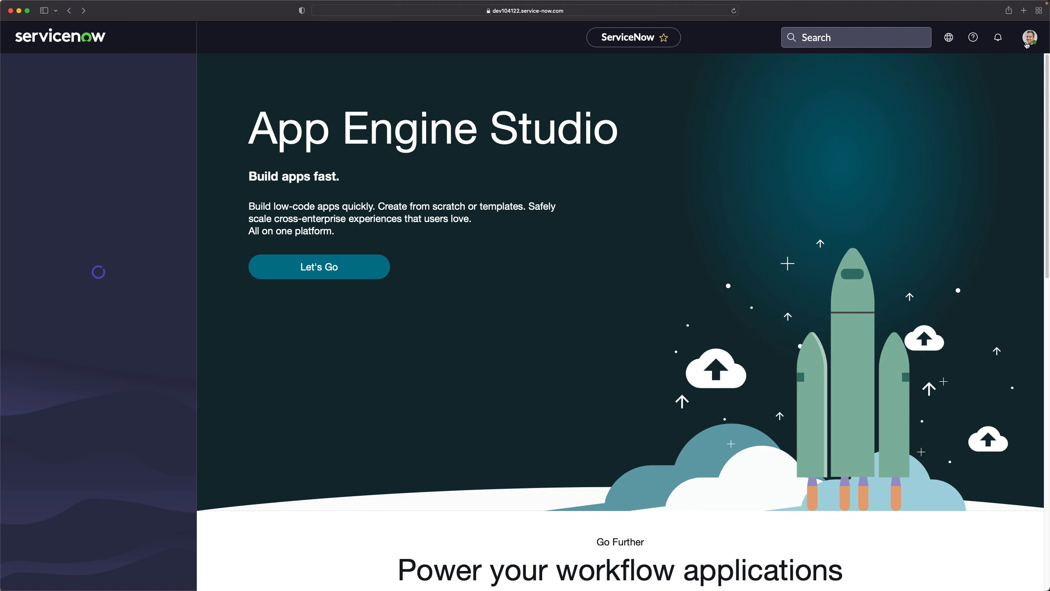
{"action": "left_click", "coordinate": [1030, 38]}
{"action": "left_click", "coordinate": [921, 198]}
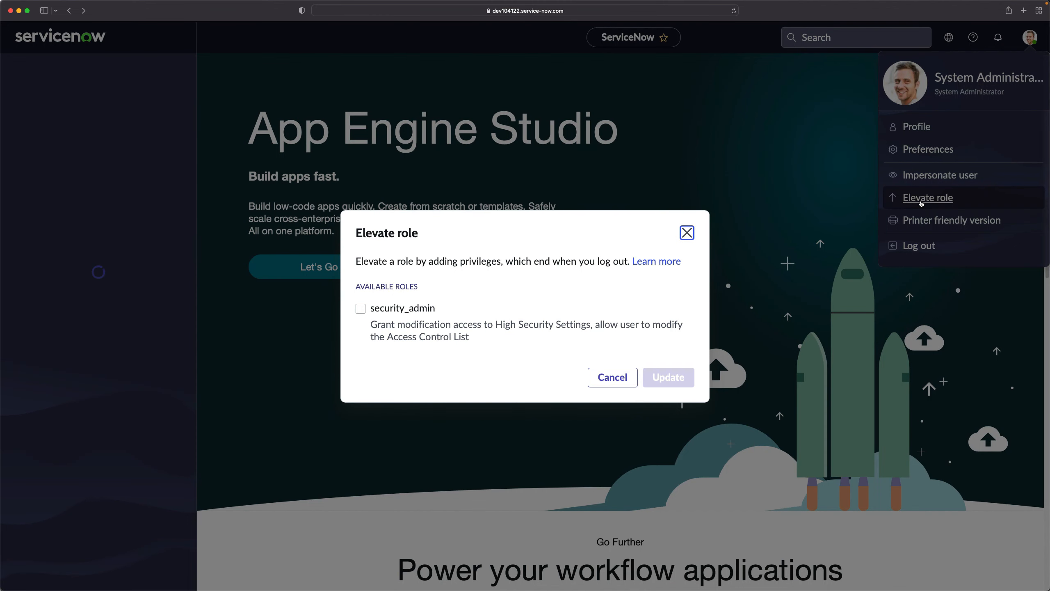
{"action": "left_click", "coordinate": [360, 306]}
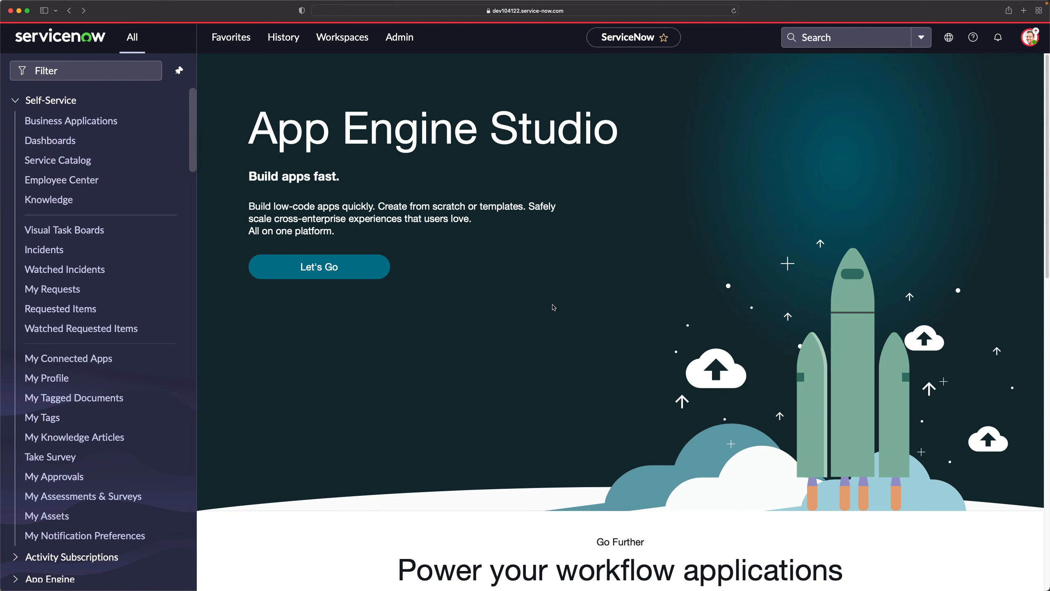
Find "data fil" in the navigator and open the Data Filtration Records list
{"action": "left_click", "coordinate": [99, 76]}
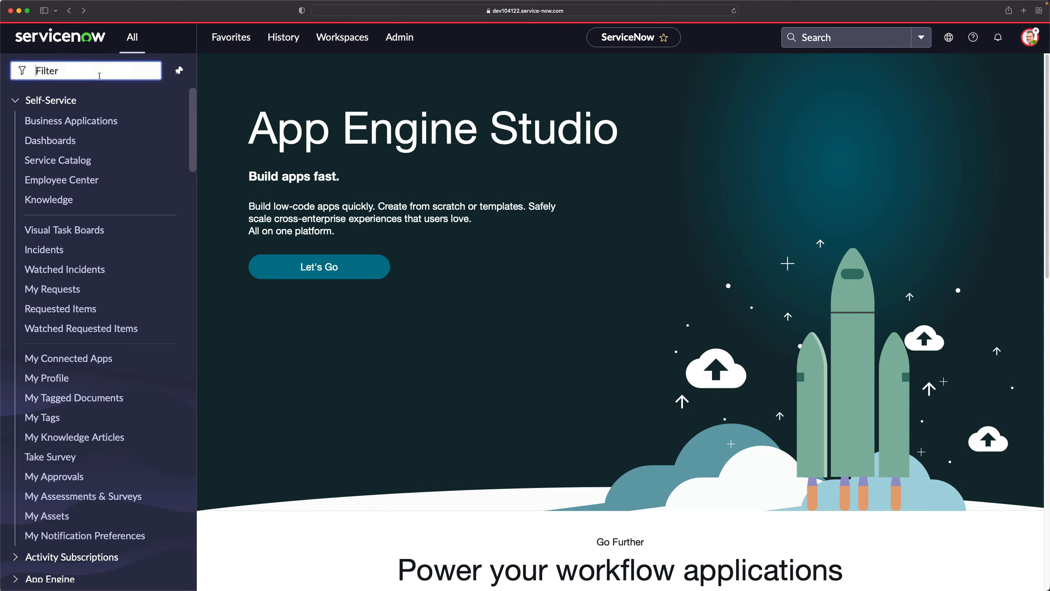
{"action": "type", "text": "data fil"}
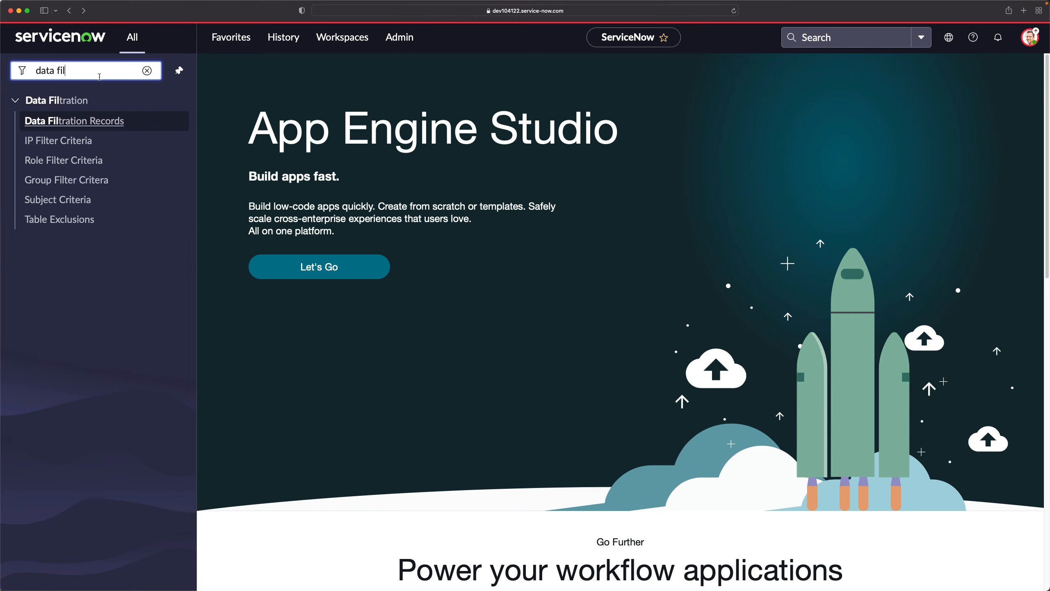
{"action": "left_click", "coordinate": [57, 120]}
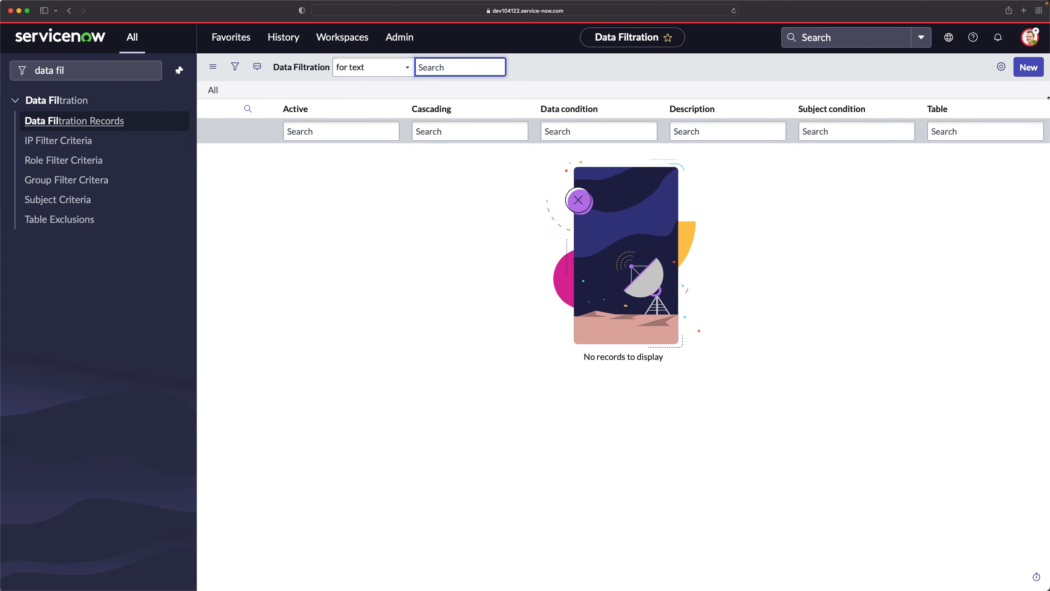
Create a new data filtration record and set its table to Incident [incident]
{"action": "left_click", "coordinate": [956, 84]}
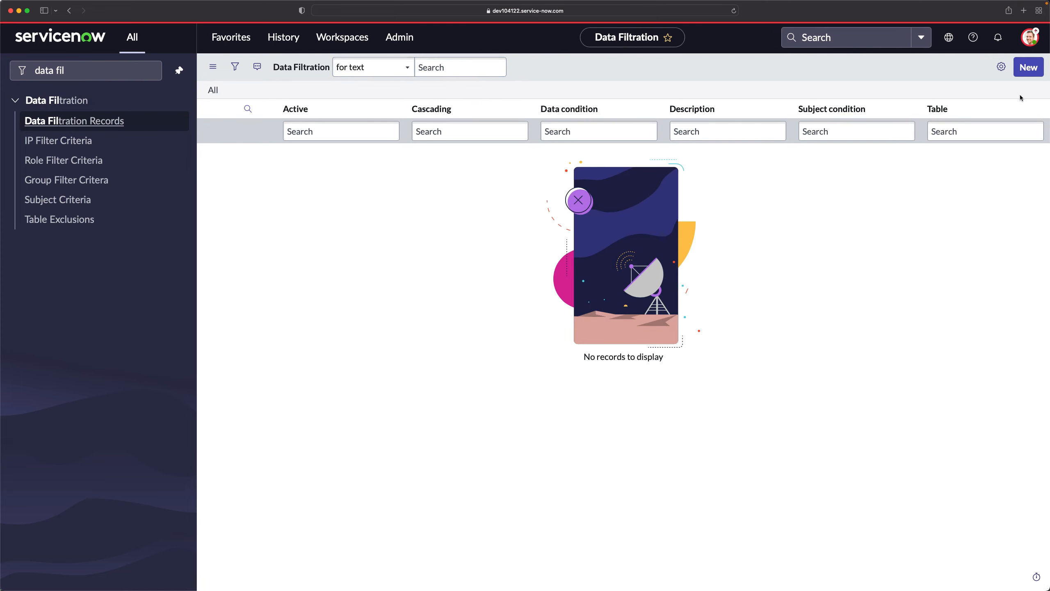
{"action": "left_click", "coordinate": [1028, 71]}
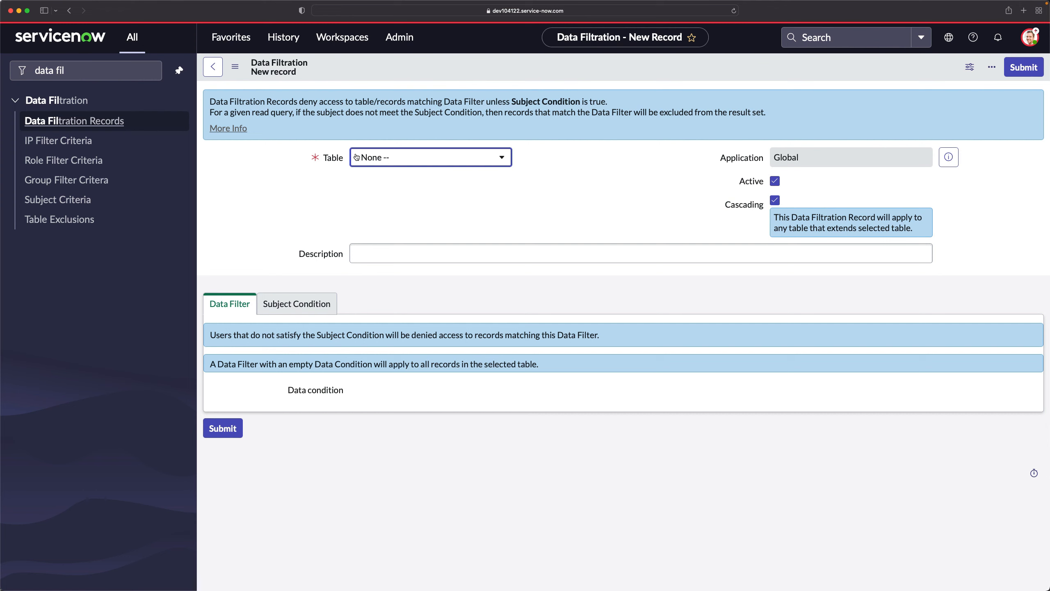
{"action": "left_click", "coordinate": [389, 159]}
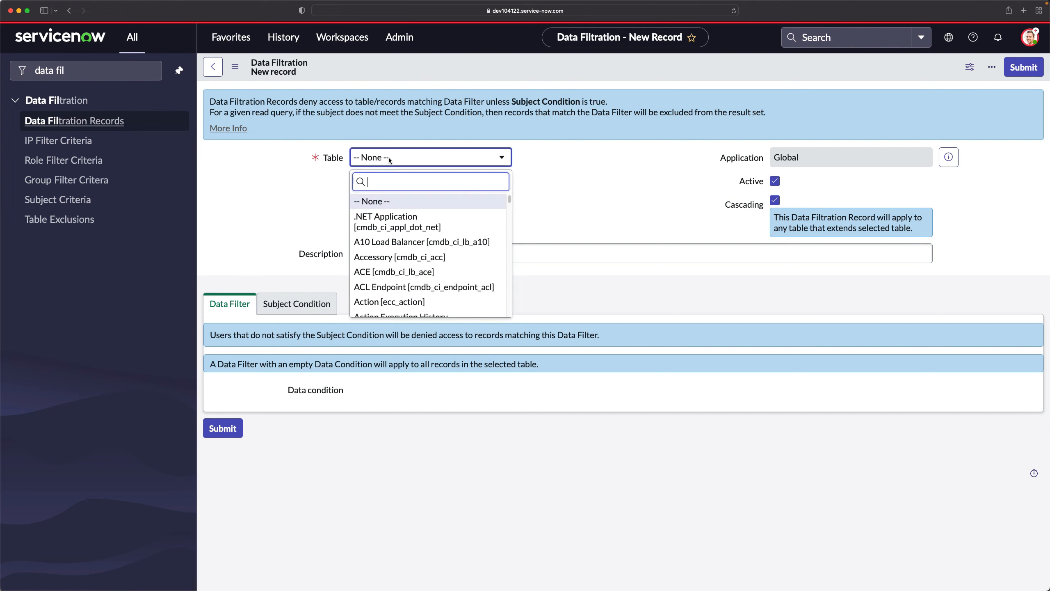
{"action": "type", "text": "inciden"}
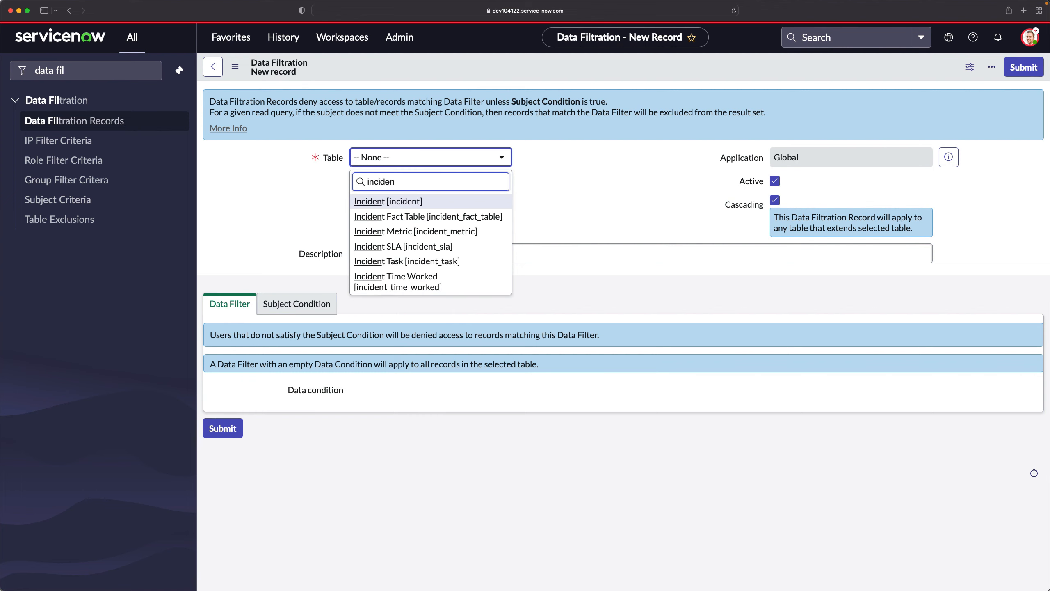
{"action": "left_click", "coordinate": [410, 201]}
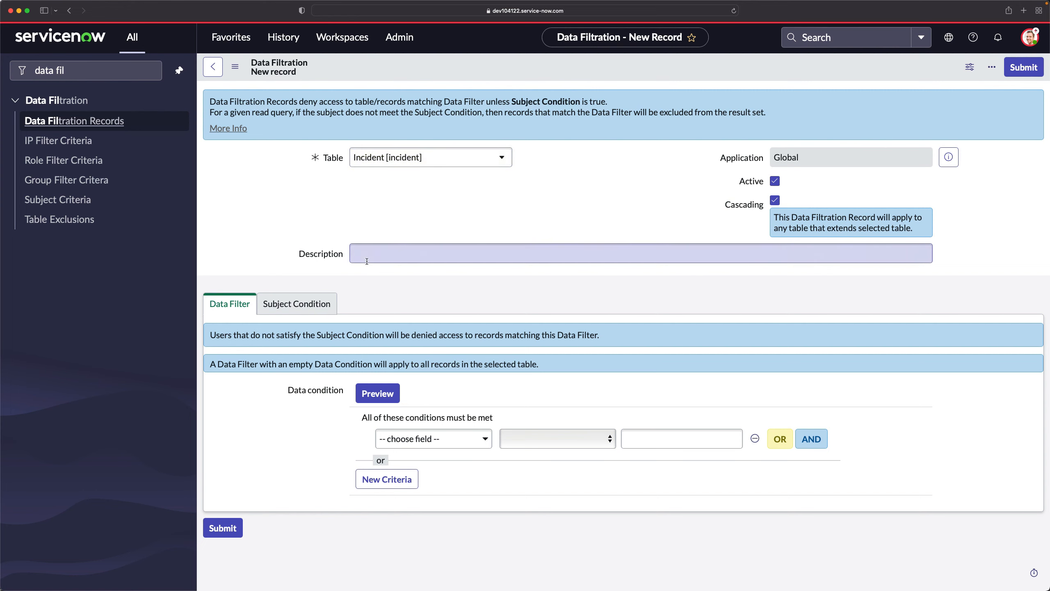
Set the data filtration record's description to "Network Incidents Rule"
{"action": "left_click", "coordinate": [443, 253]}
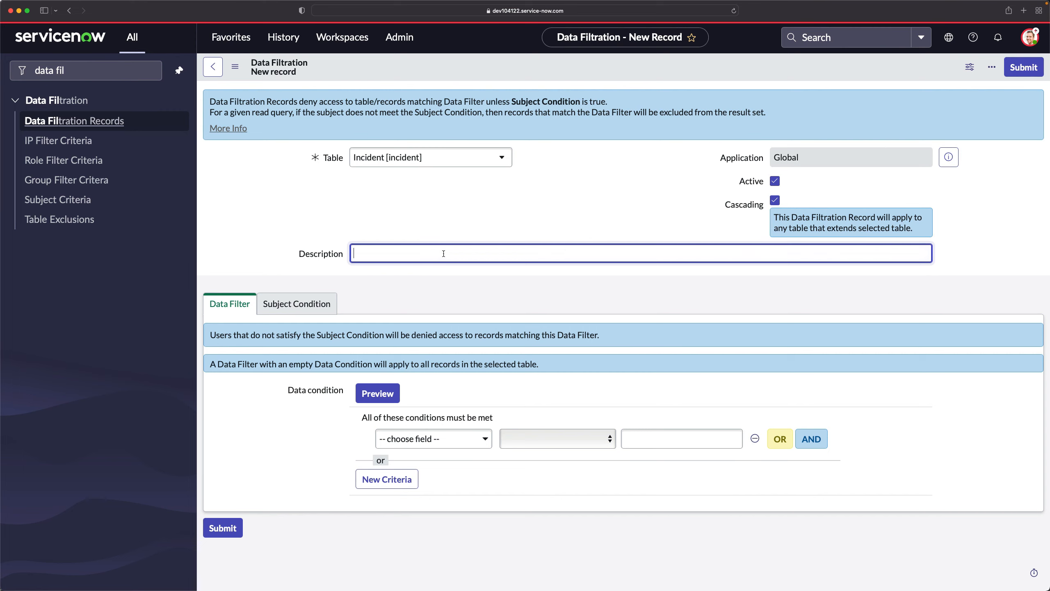
{"action": "type", "text": "Network Rule"}
{"action": "left_click", "coordinate": [391, 253]}
{"action": "type", "text": "Incidents"}
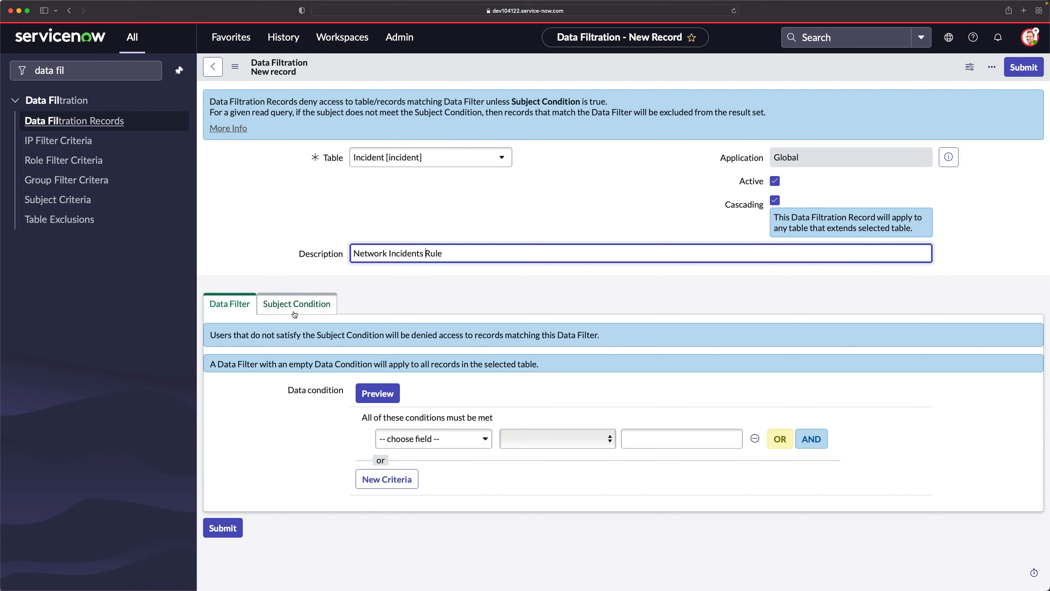
Set the record's data condition to Assignment group is Network
{"action": "left_click", "coordinate": [423, 439]}
{"action": "type", "text": "ass"}
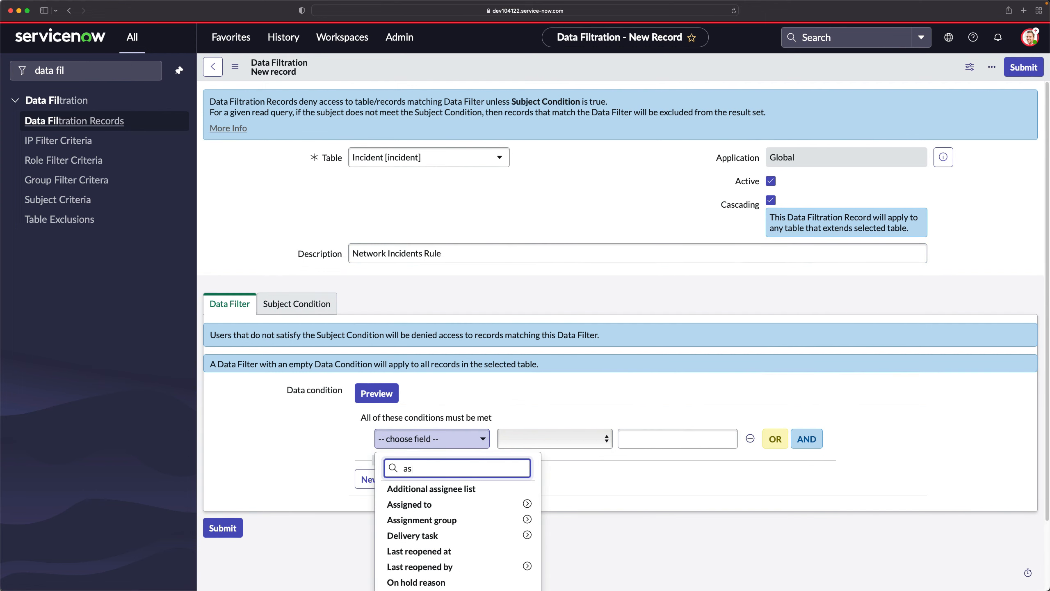
{"action": "left_click", "coordinate": [440, 520]}
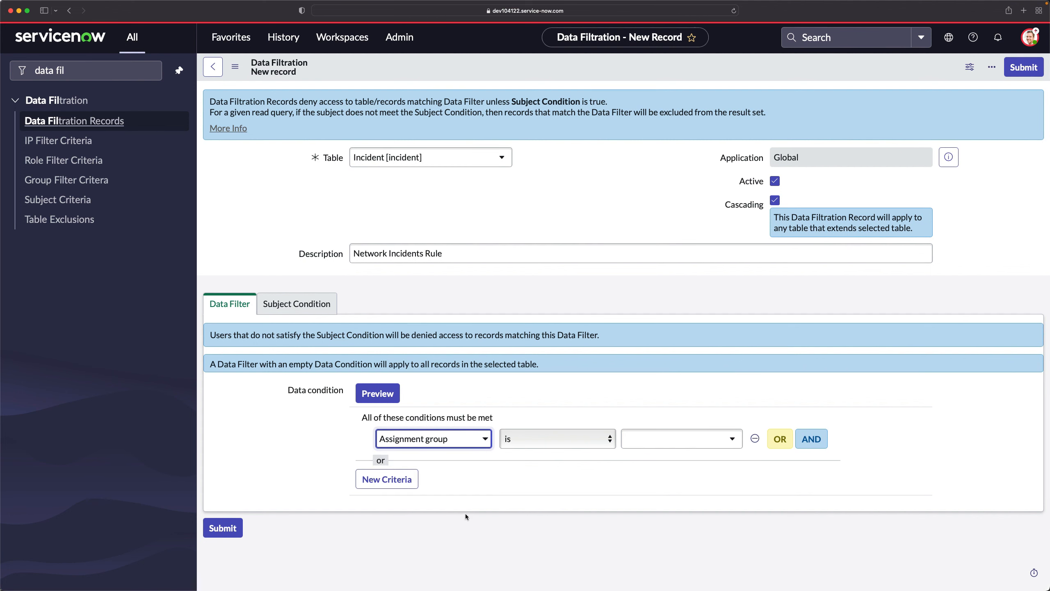
{"action": "left_click", "coordinate": [658, 442]}
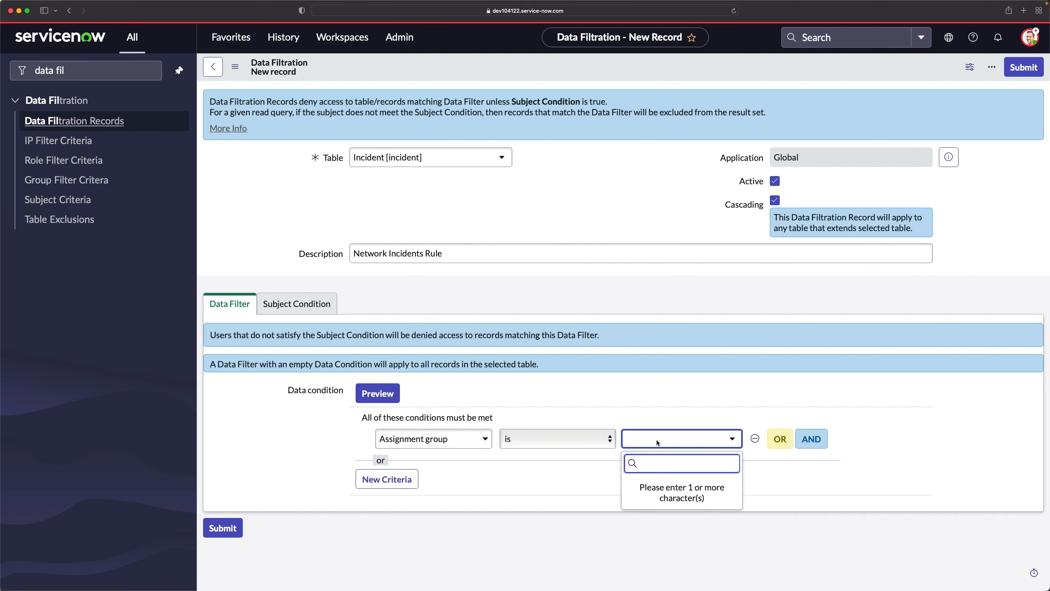
{"action": "type", "text": "net"}
{"action": "left_click", "coordinate": [661, 485]}
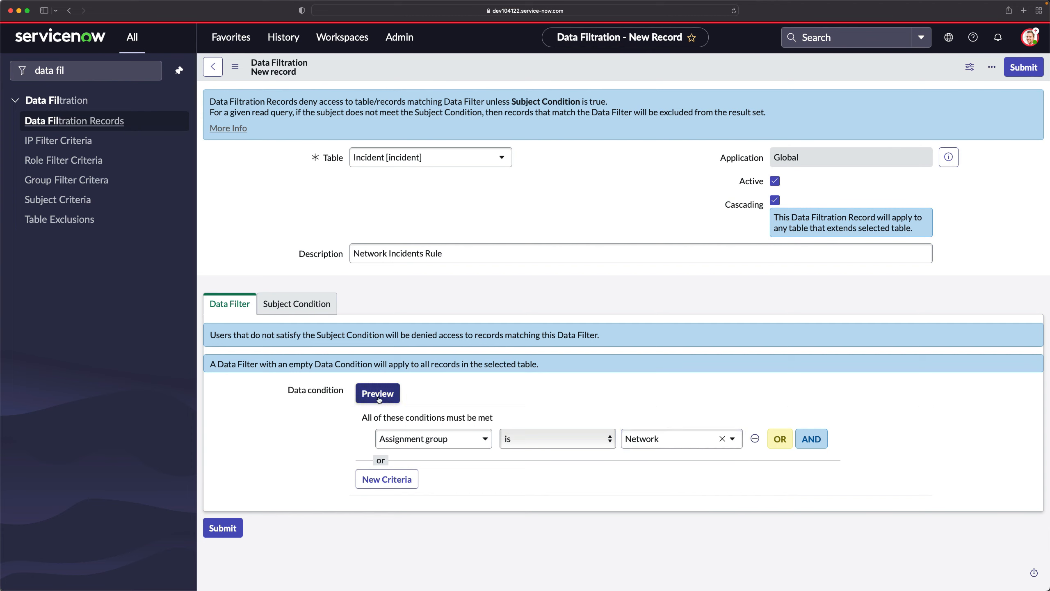
{"action": "left_click", "coordinate": [334, 452]}
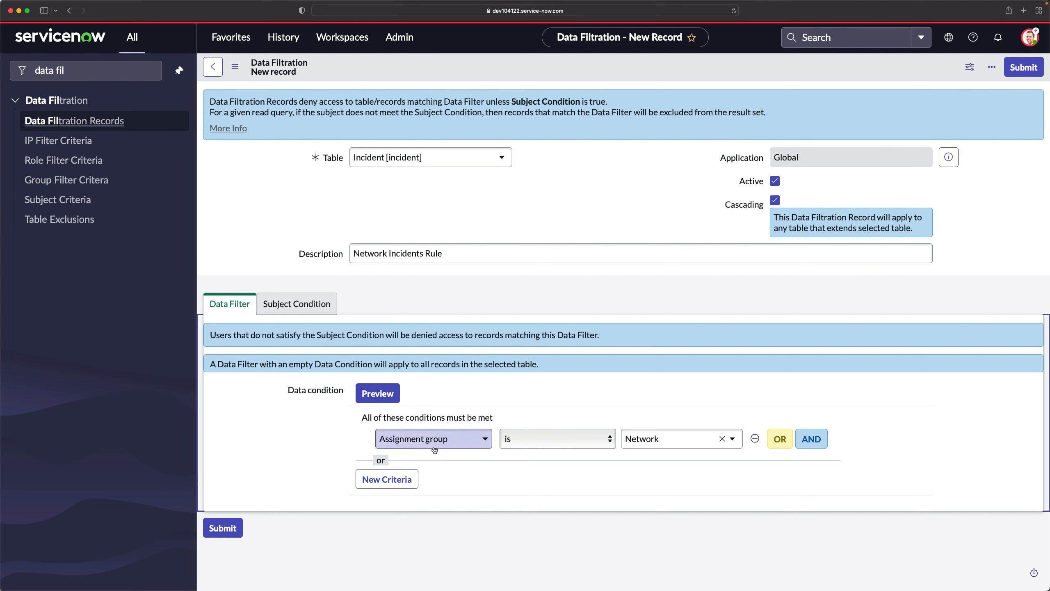
Compare the record's Subject Condition and Data Filter sections, ending on the subject condition
{"action": "left_click", "coordinate": [295, 306]}
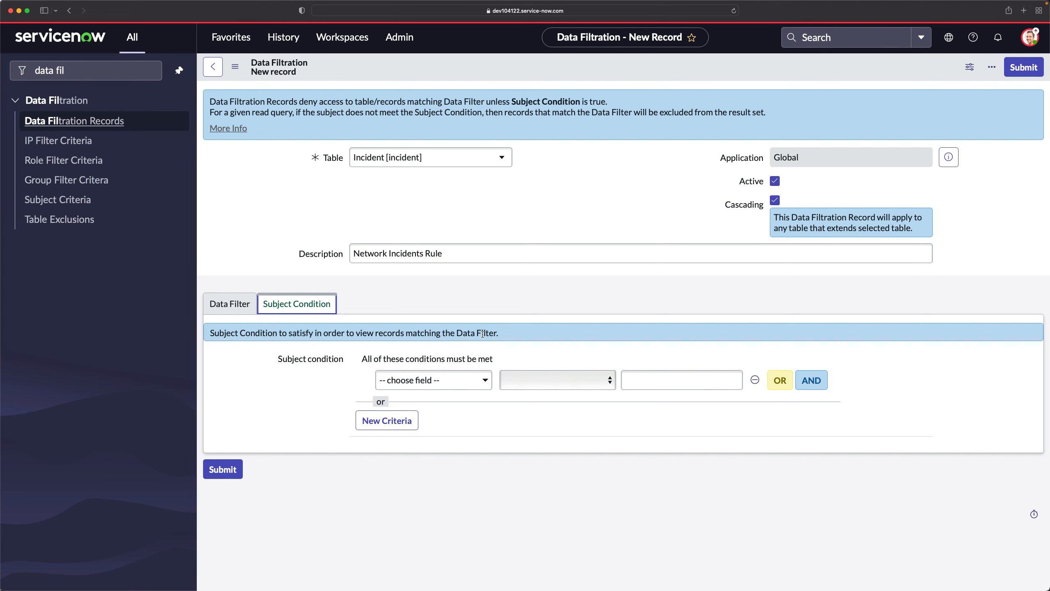
{"action": "left_click", "coordinate": [223, 305]}
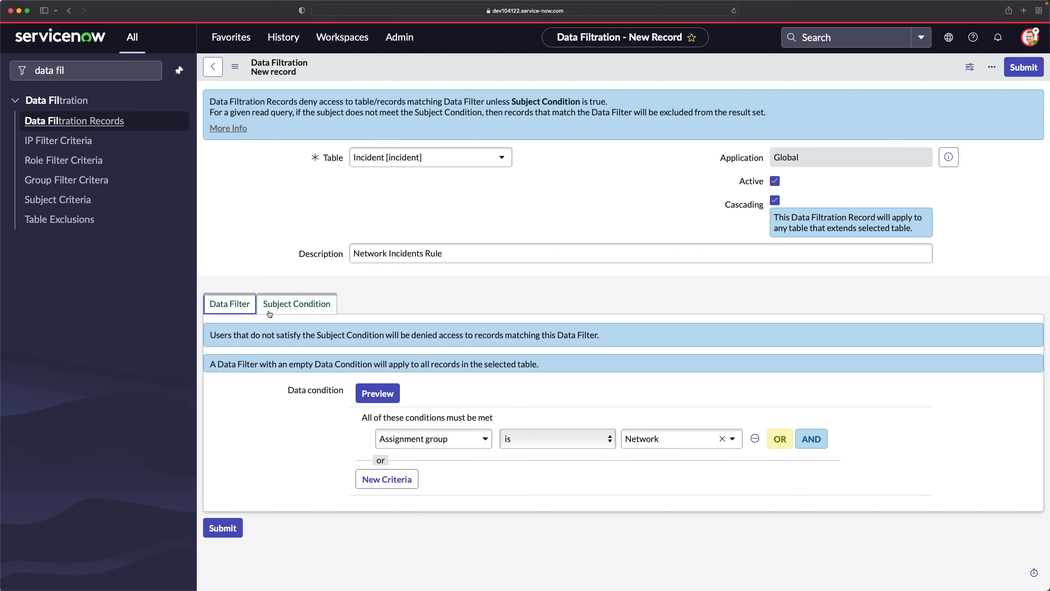
{"action": "left_click", "coordinate": [282, 310]}
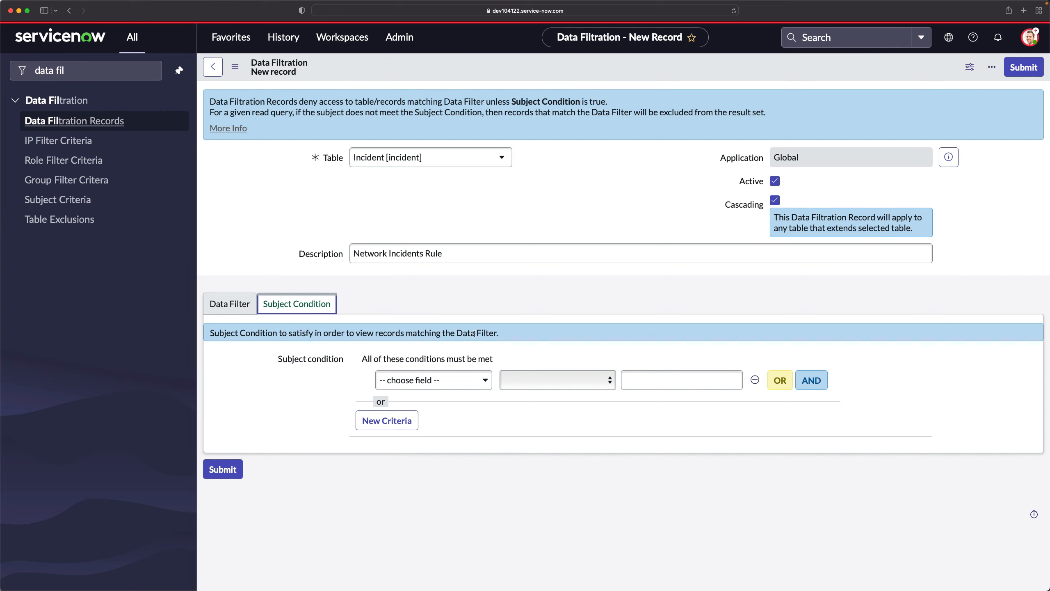
Try Subject Group as the subject condition's field and look up groups starting with "a"
{"action": "left_click", "coordinate": [411, 380]}
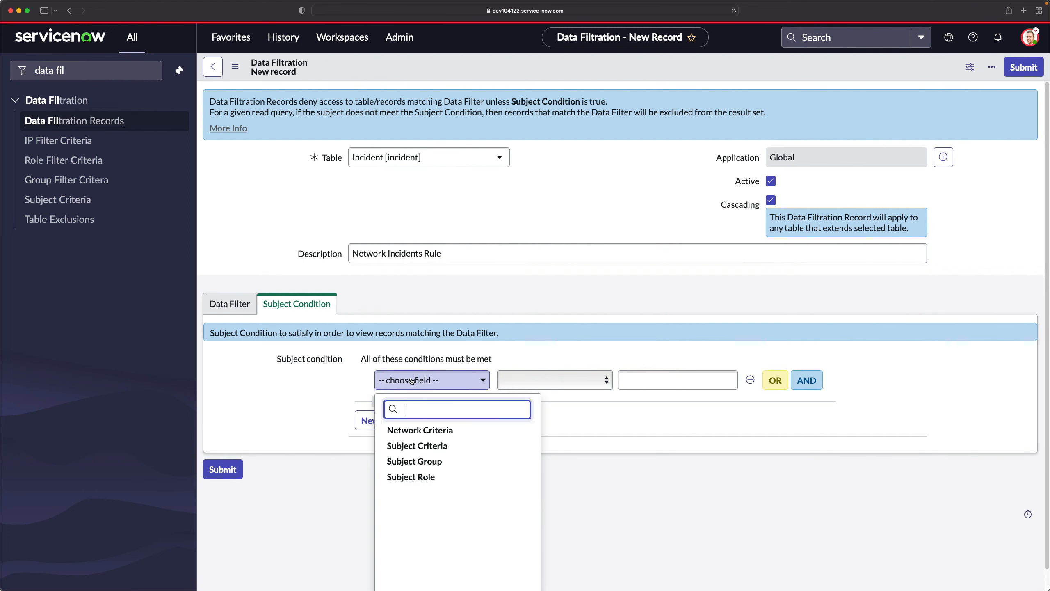
{"action": "left_click", "coordinate": [426, 469]}
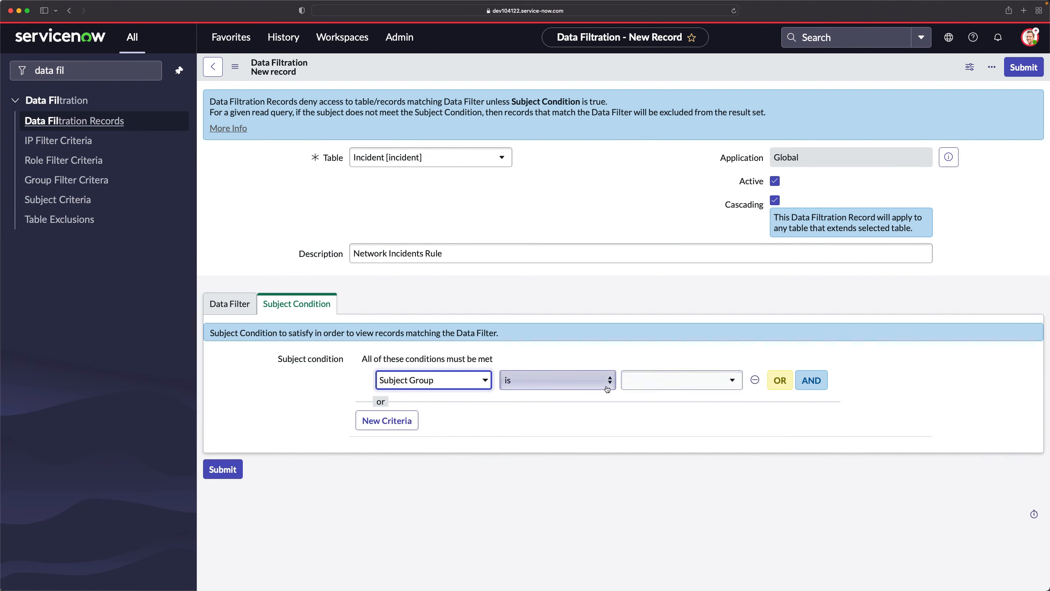
{"action": "left_click", "coordinate": [644, 384]}
{"action": "type", "text": "a"}
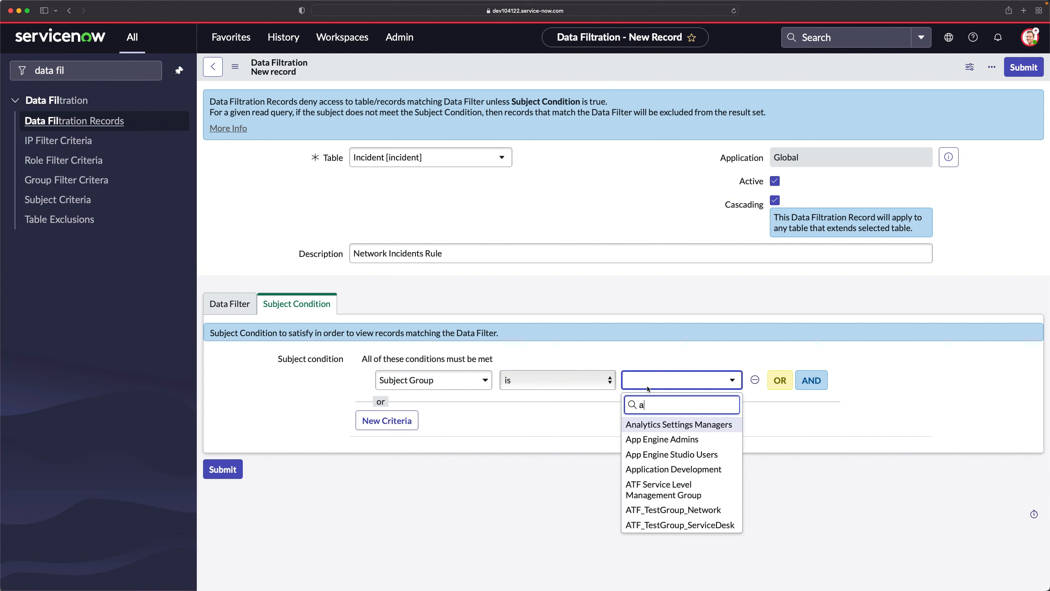
{"action": "key", "text": "BackSpace"}
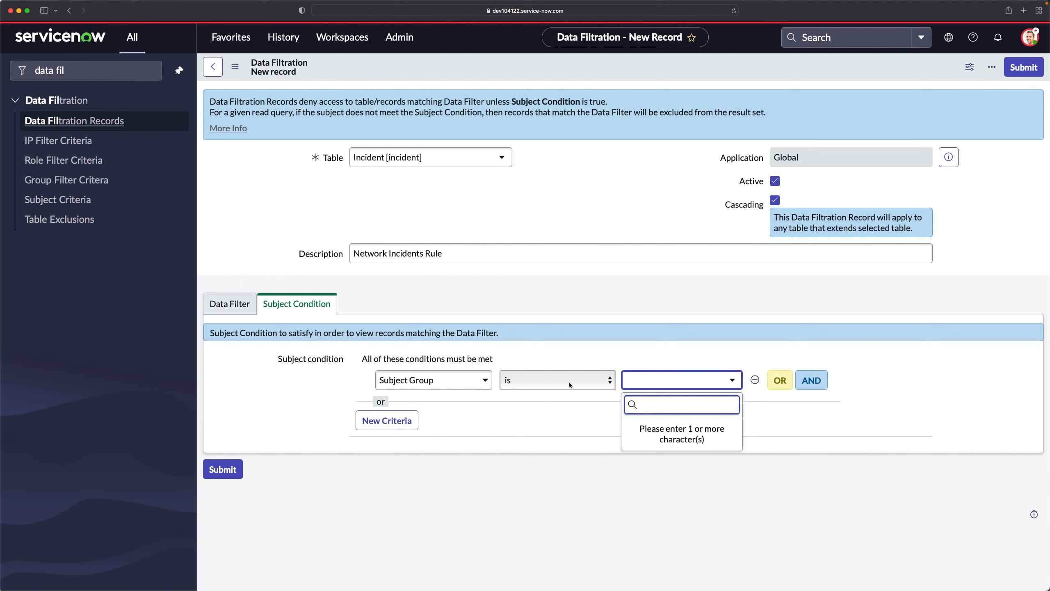
Try Network Criteria as the subject condition's field and look up values for "a", "1" and "g"
{"action": "left_click", "coordinate": [396, 383]}
{"action": "left_click", "coordinate": [398, 382]}
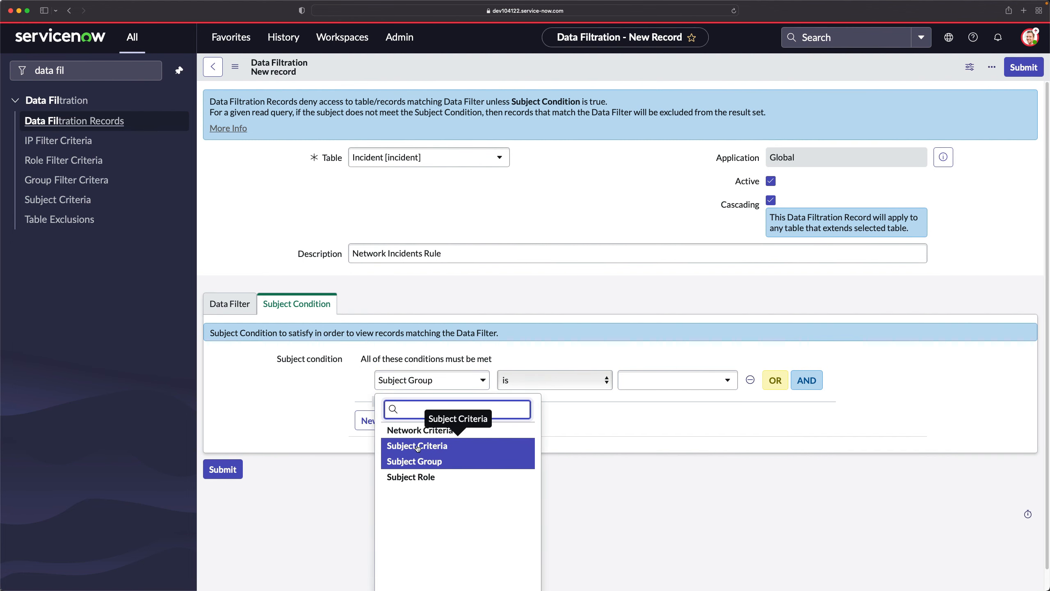
{"action": "left_click", "coordinate": [417, 433]}
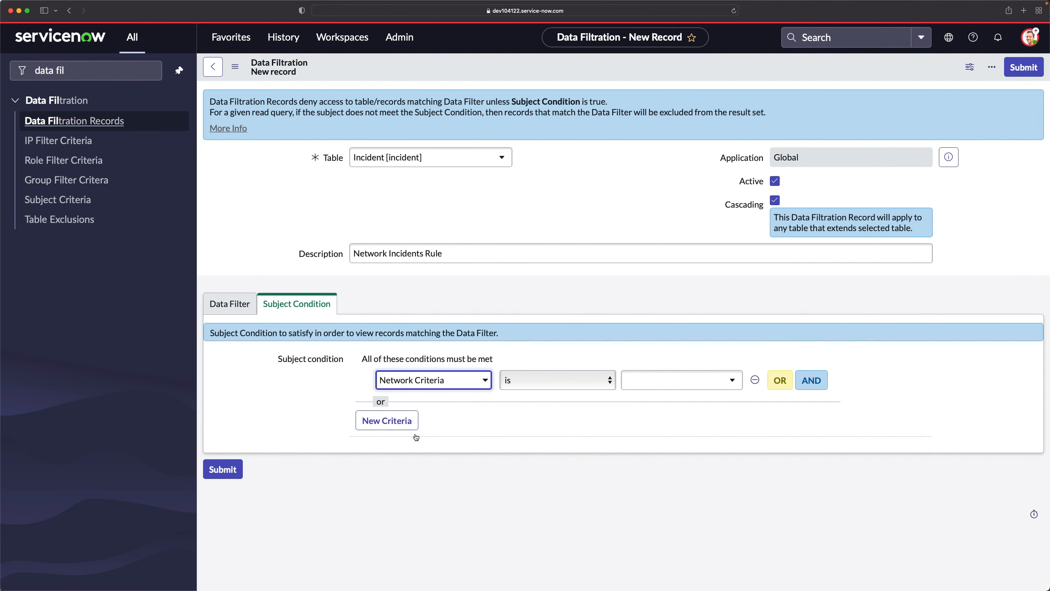
{"action": "left_click", "coordinate": [688, 385]}
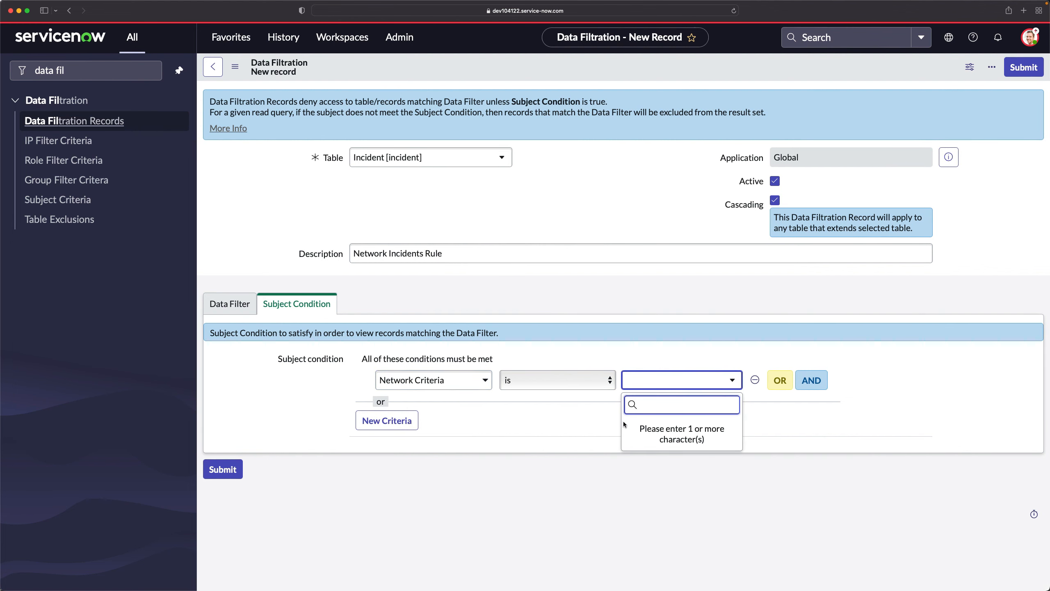
{"action": "type", "text": "a"}
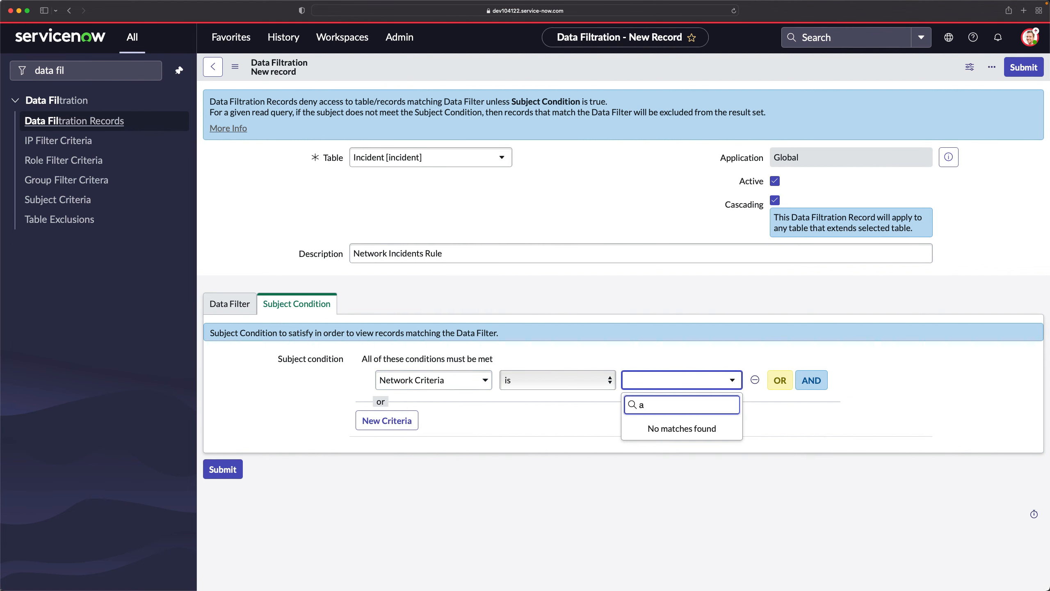
{"action": "key", "text": "BackSpace"}
{"action": "type", "text": "1"}
{"action": "key", "text": "BackSpace"}
{"action": "type", "text": "g"}
{"action": "key", "text": "BackSpace"}
{"action": "left_click", "coordinate": [443, 385]}
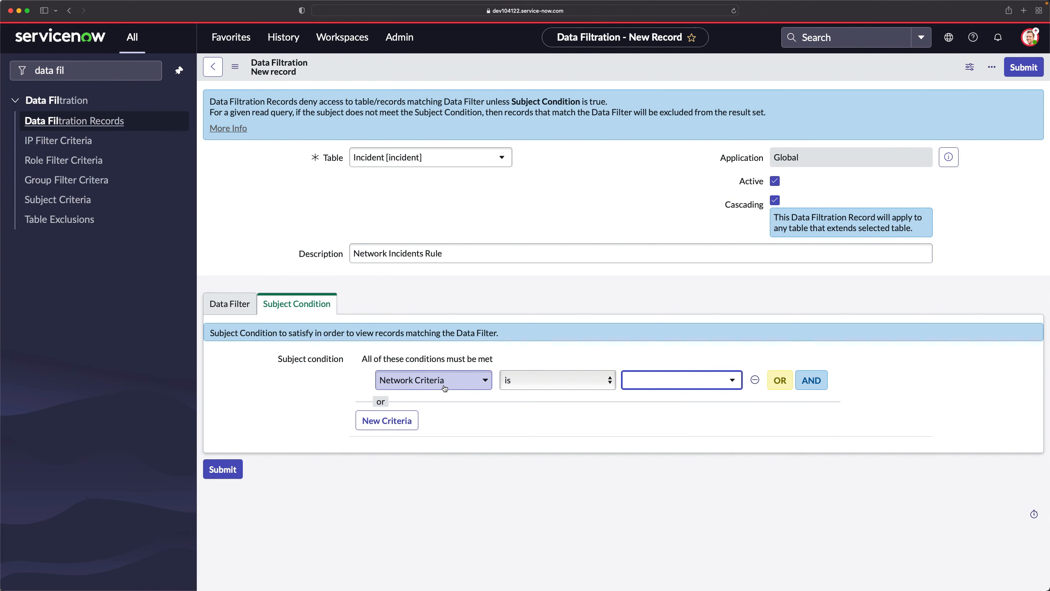
Set the record's subject condition to Subject Group is Network
{"action": "left_click", "coordinate": [444, 385]}
{"action": "left_click", "coordinate": [432, 462]}
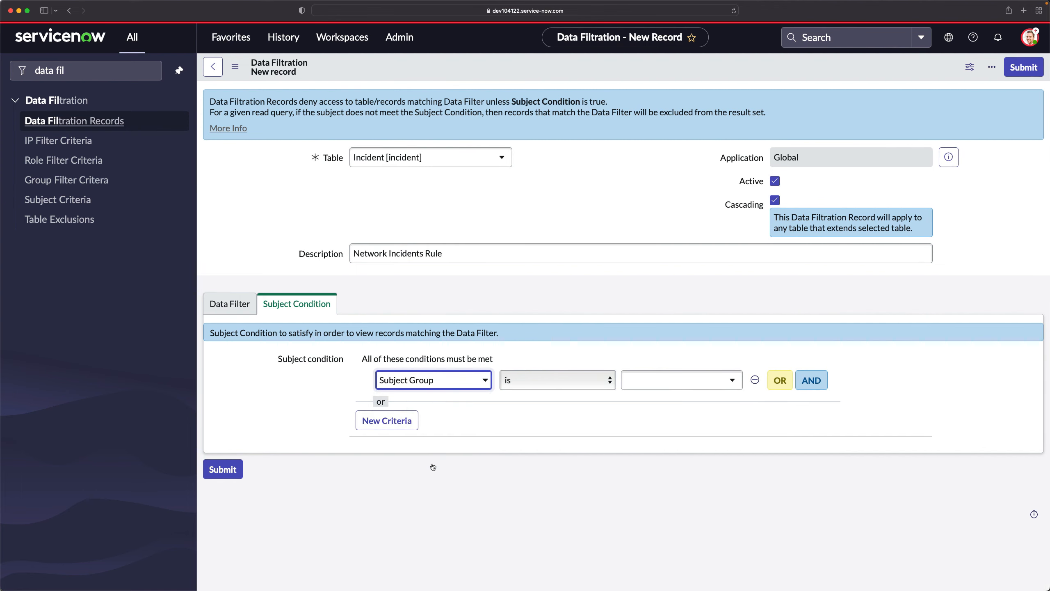
{"action": "left_click", "coordinate": [649, 379]}
{"action": "type", "text": "net"}
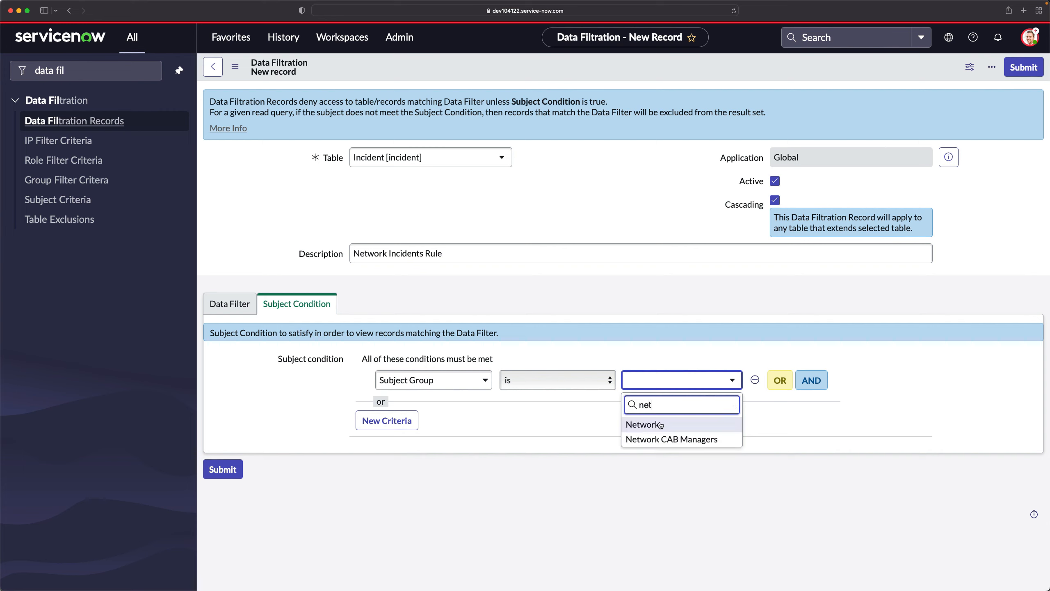
{"action": "left_click", "coordinate": [660, 425]}
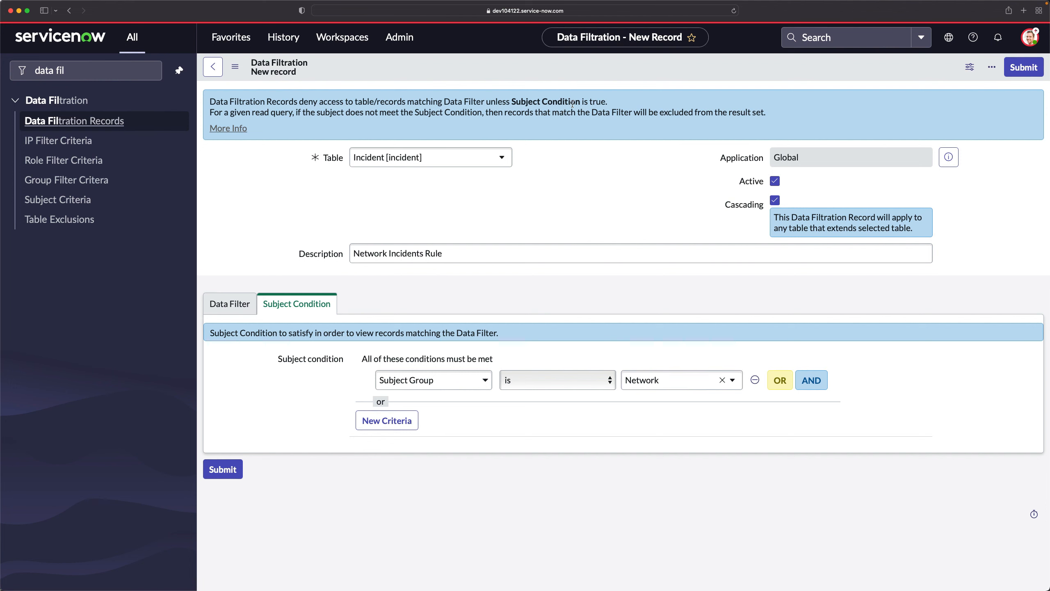
Save the Network Incidents Rule record and review its data filter and subject condition
{"action": "right_click", "coordinate": [576, 67]}
{"action": "left_click", "coordinate": [593, 76]}
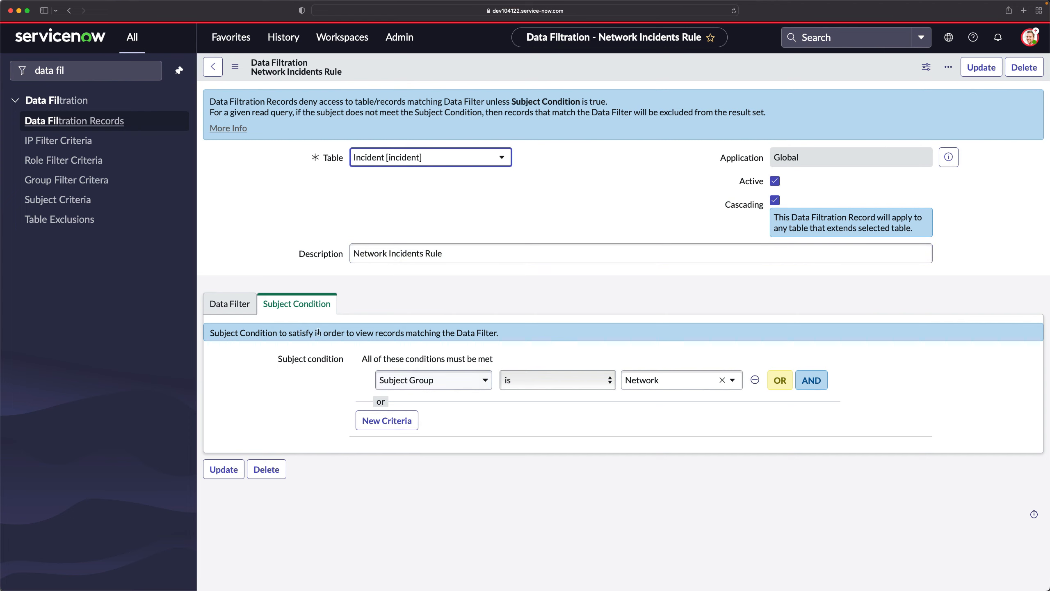
{"action": "left_click", "coordinate": [230, 308]}
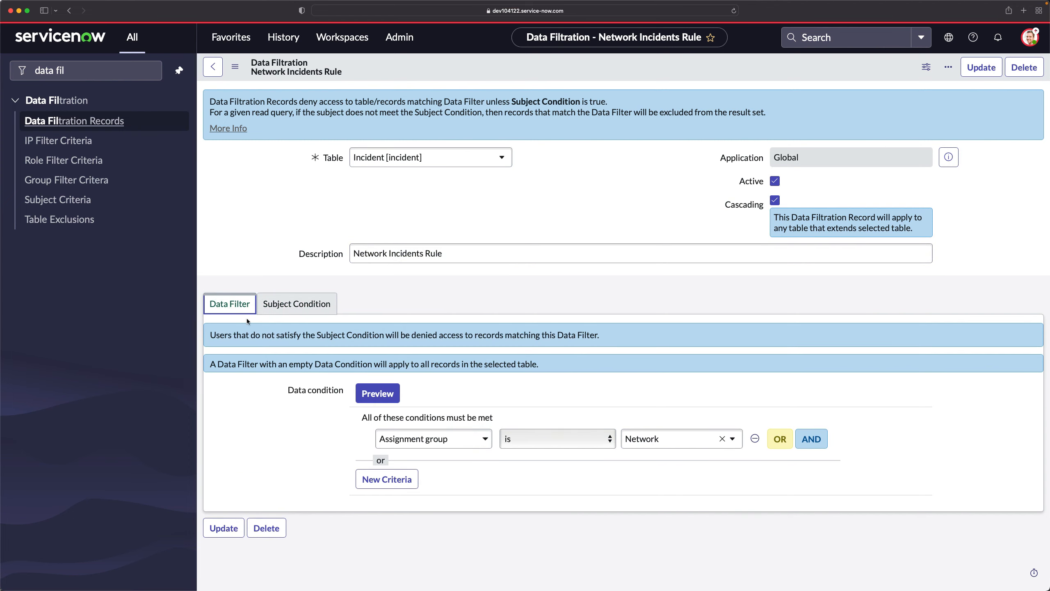
{"action": "left_click", "coordinate": [288, 308]}
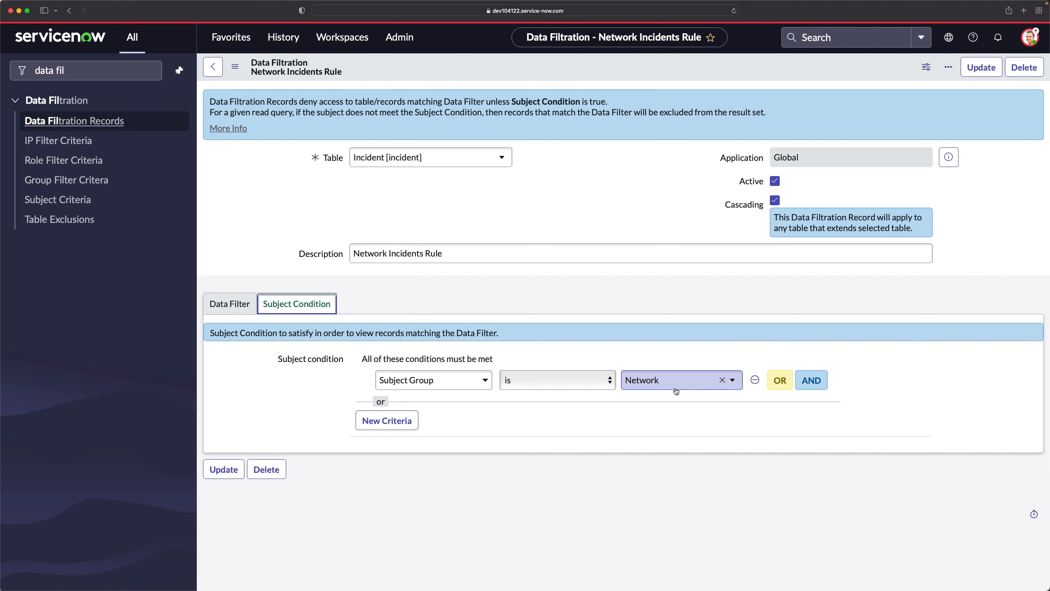
Find "groups" in the navigator and open the Groups list under User Administration
{"action": "left_click", "coordinate": [81, 72]}
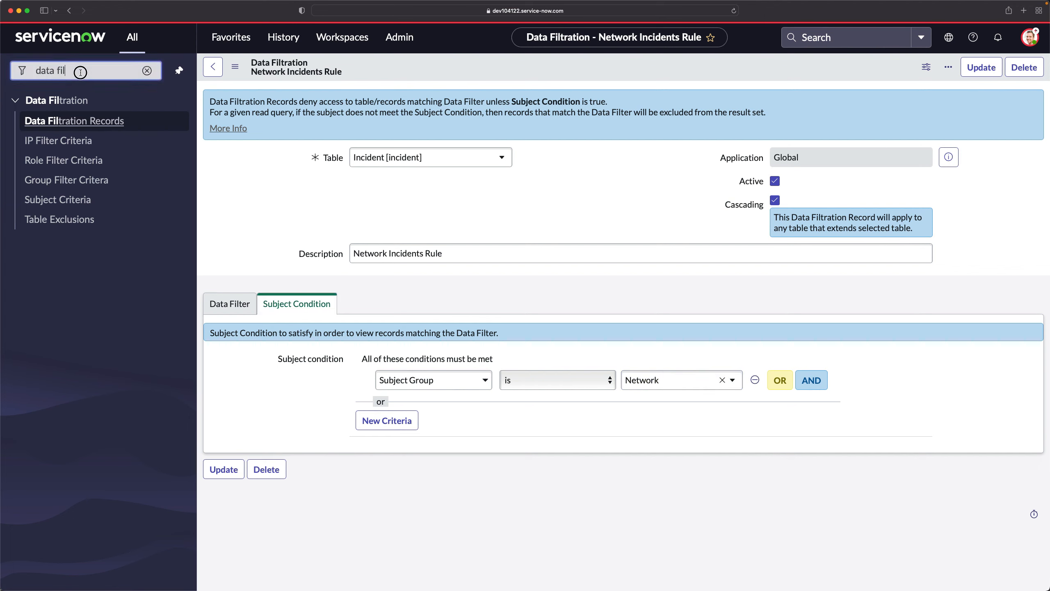
{"action": "left_click_drag", "start_coordinate": [81, 73], "coordinate": [37, 68]}
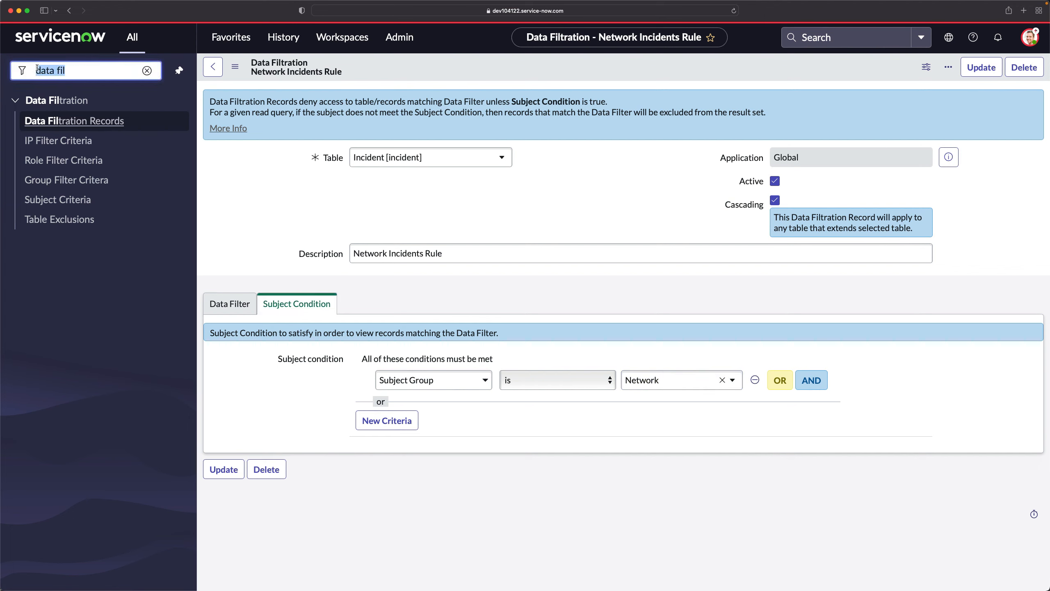
{"action": "type", "text": "groups"}
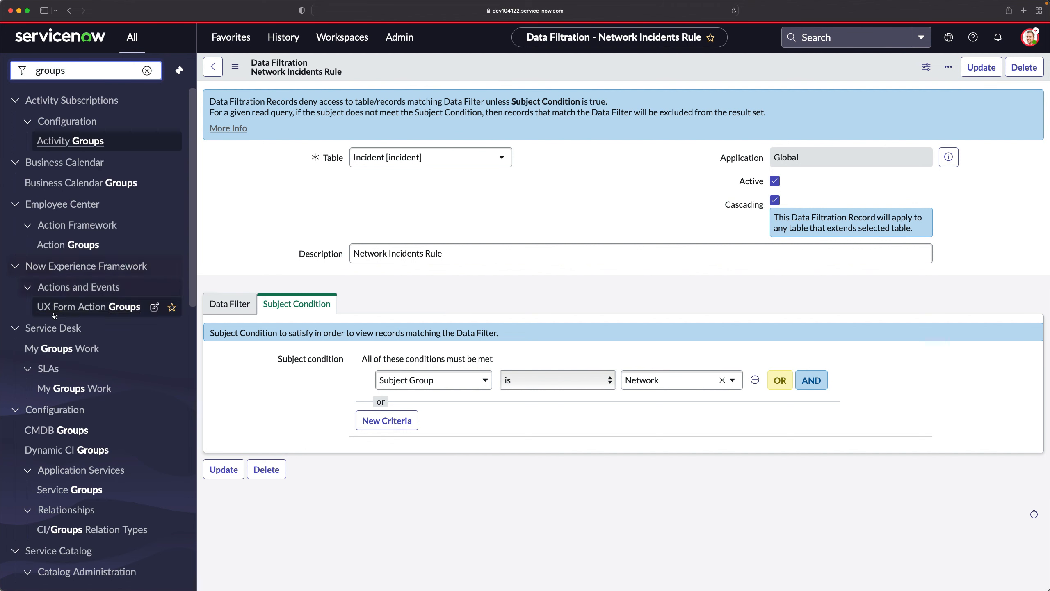
{"action": "scroll", "coordinate": [54, 315], "scroll_direction": "down", "scroll_amount": 10}
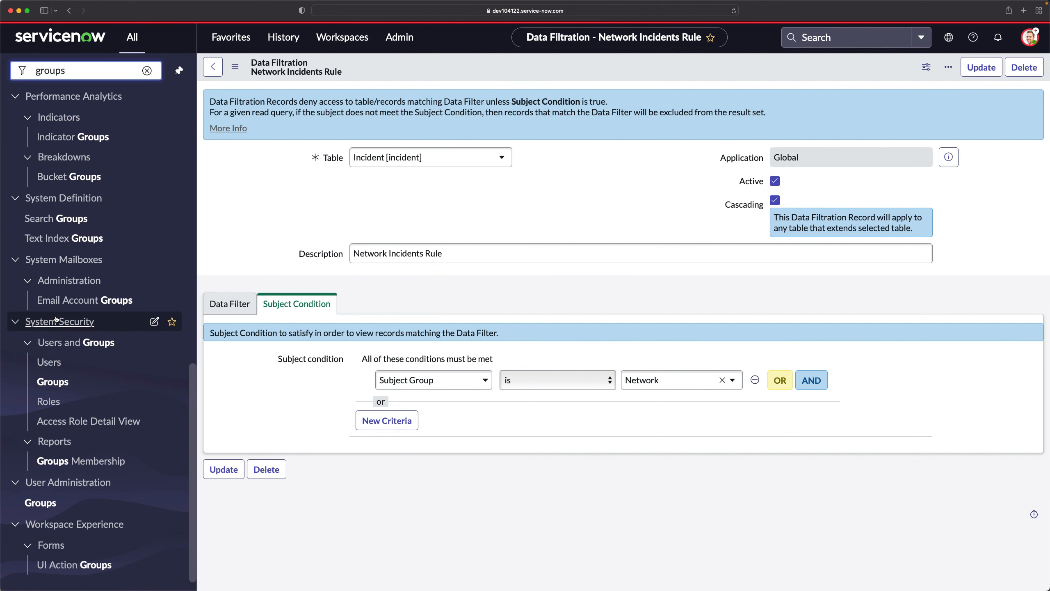
{"action": "left_click", "coordinate": [50, 504]}
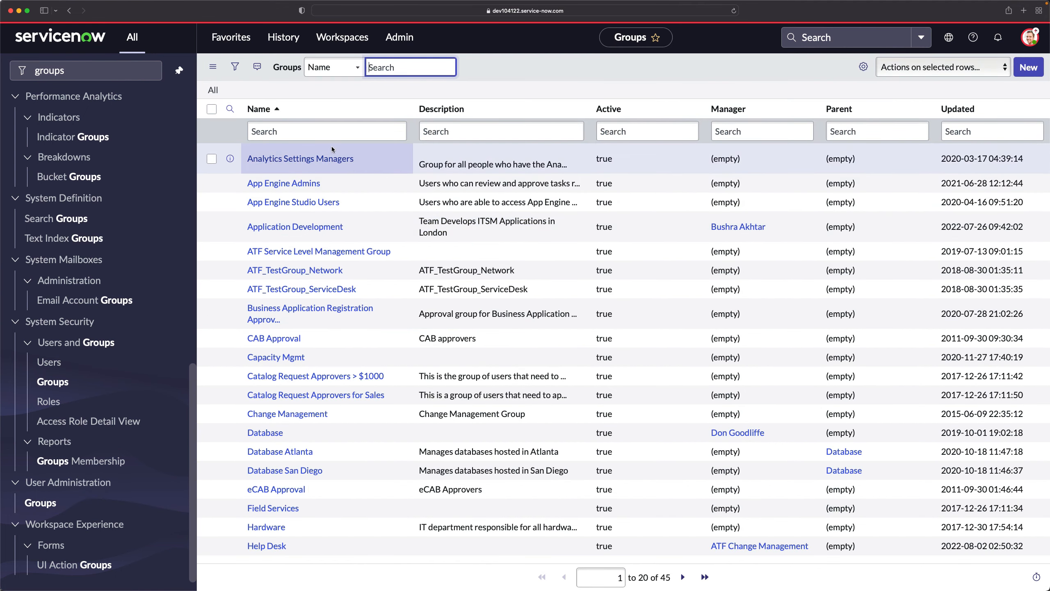
Filter the Groups list by names containing "network" and open the Network group's list of members
{"action": "left_click", "coordinate": [310, 131]}
{"action": "type", "text": "*network"}
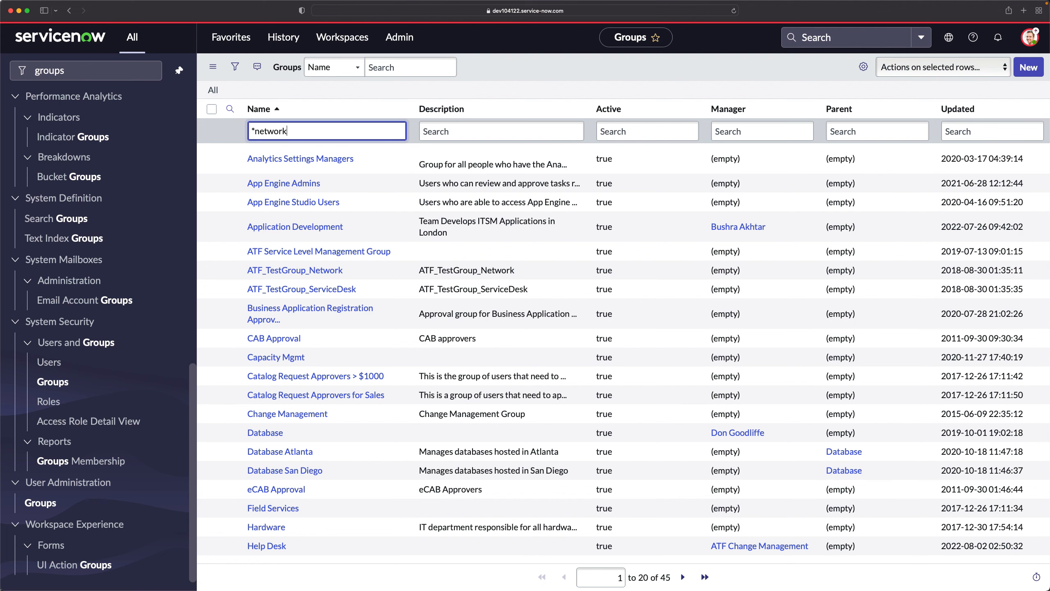
{"action": "key", "text": "Return"}
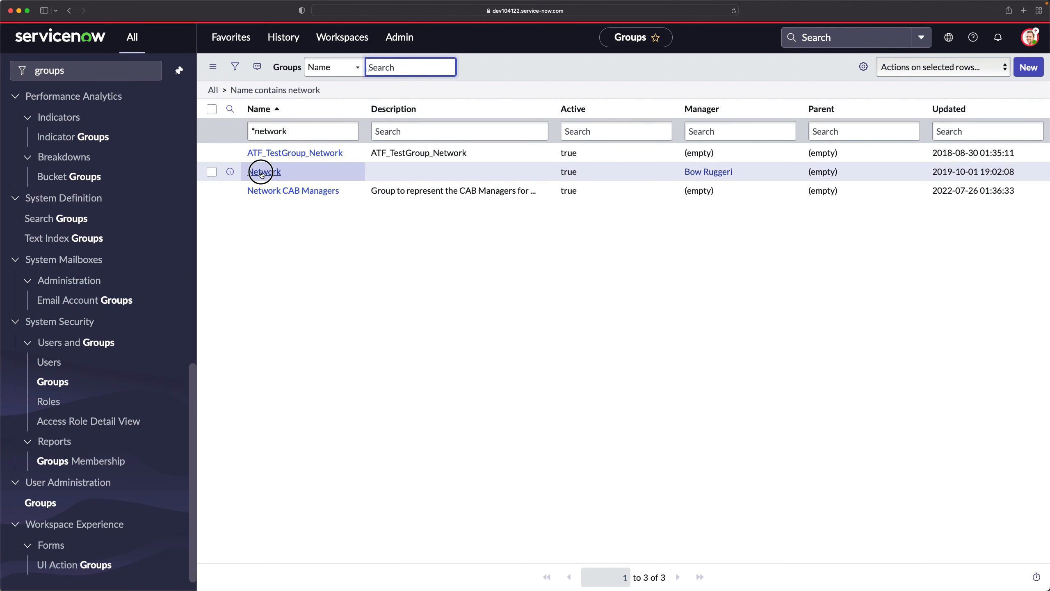
{"action": "left_click", "coordinate": [263, 172]}
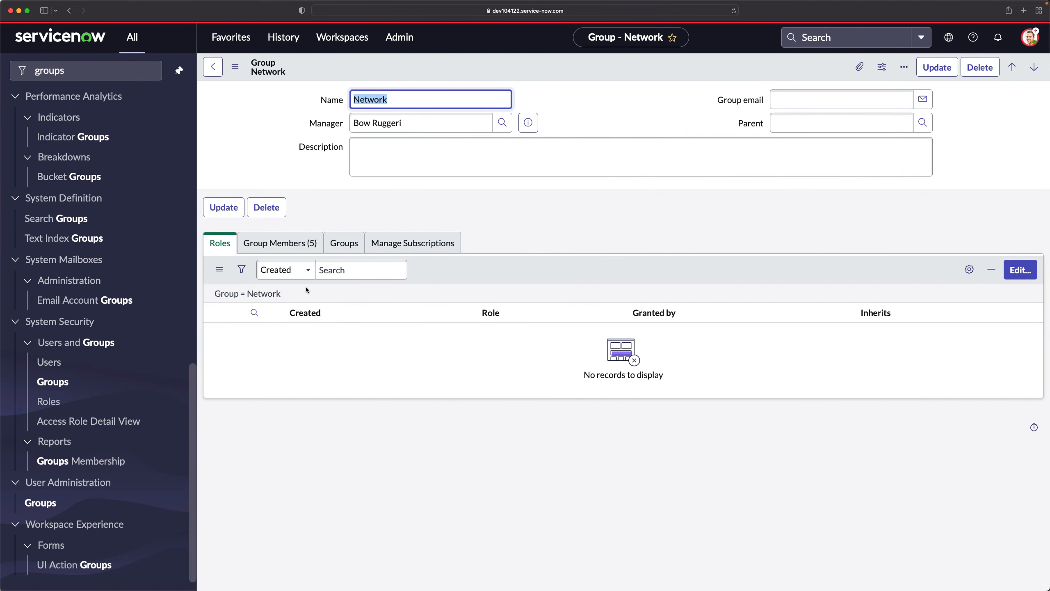
{"action": "left_click", "coordinate": [266, 242]}
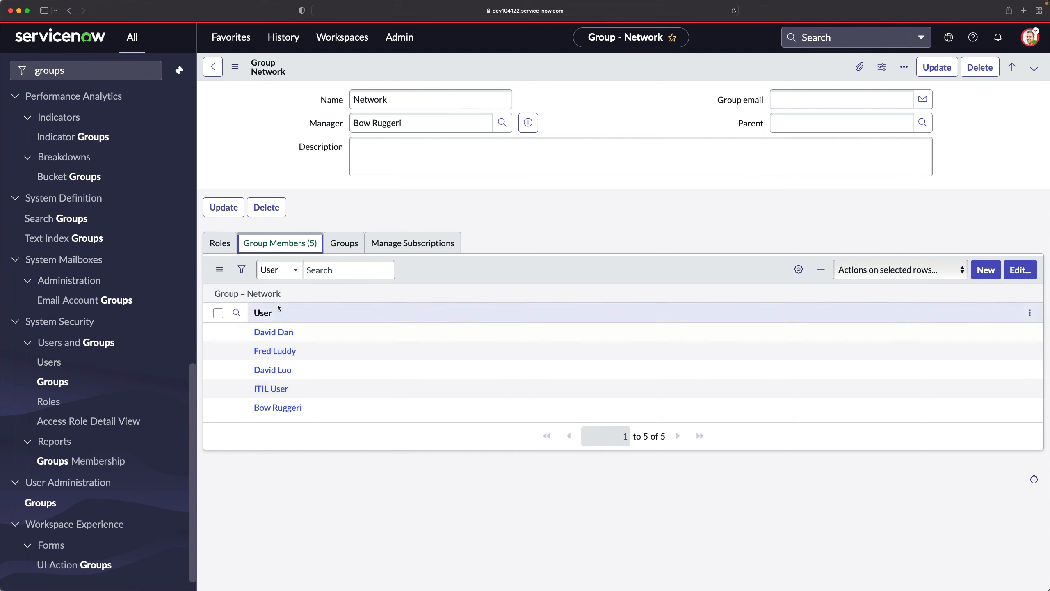
Remove ITIL User from the Network group's members, save the change and reload the group record
{"action": "left_click", "coordinate": [1018, 271]}
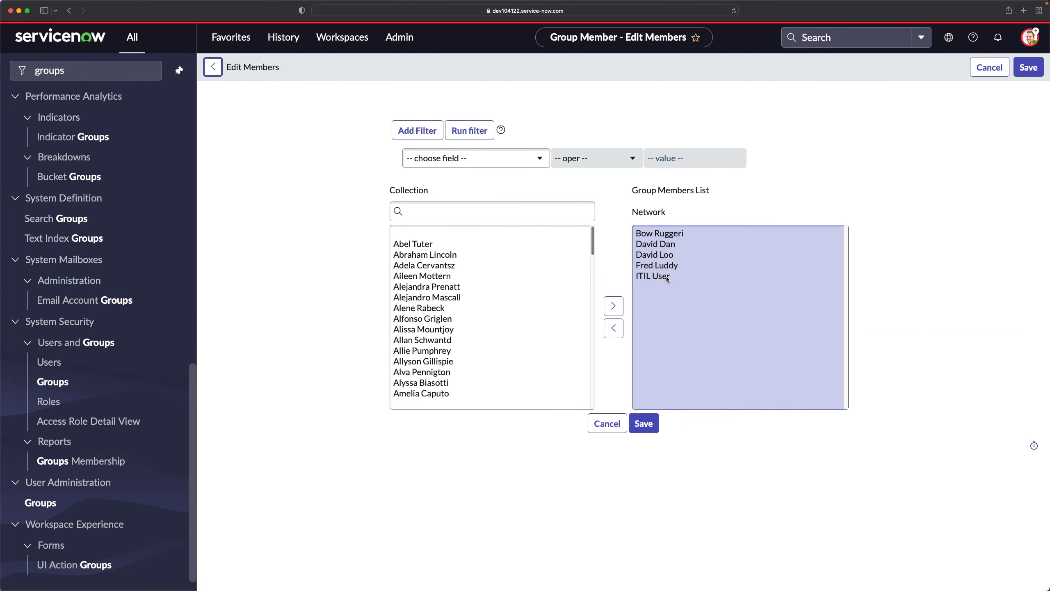
{"action": "double_click", "coordinate": [666, 276]}
{"action": "left_click", "coordinate": [643, 425]}
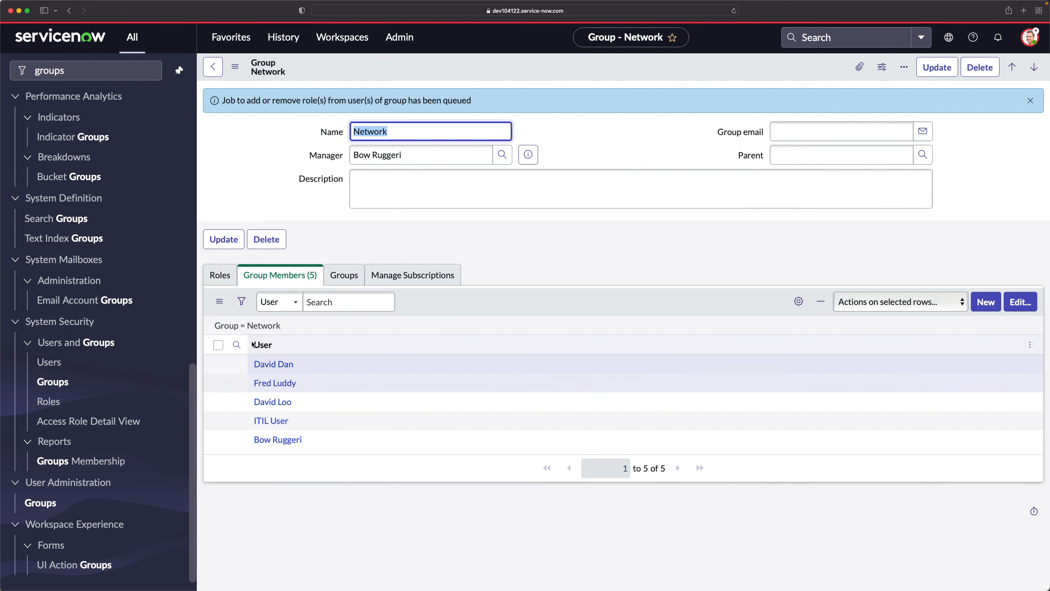
{"action": "right_click", "coordinate": [540, 74]}
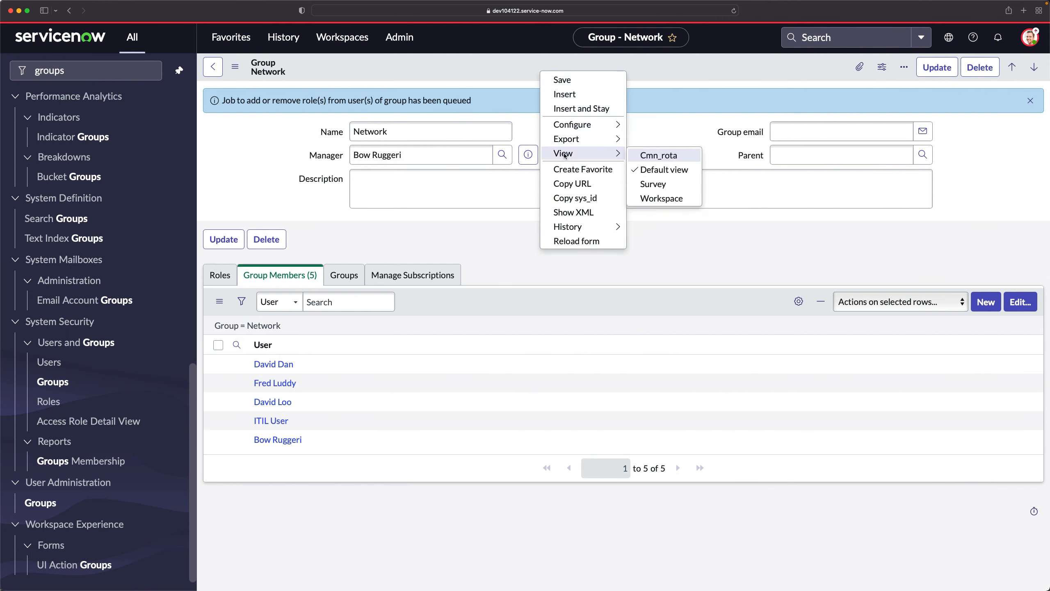
{"action": "left_click", "coordinate": [573, 242]}
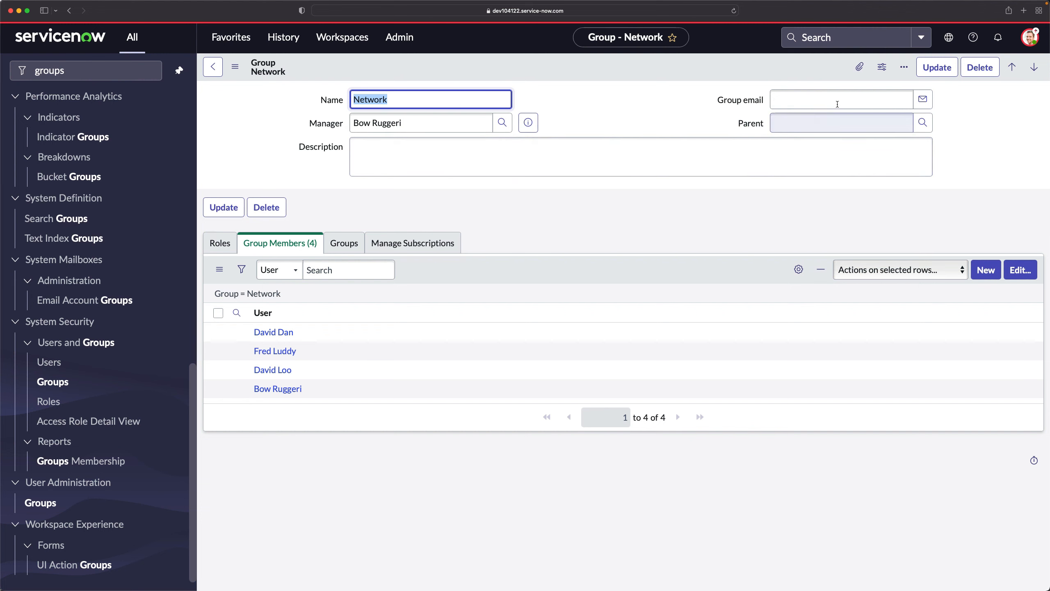
Impersonate ITIL User from the recent impersonations
{"action": "left_click", "coordinate": [1030, 38]}
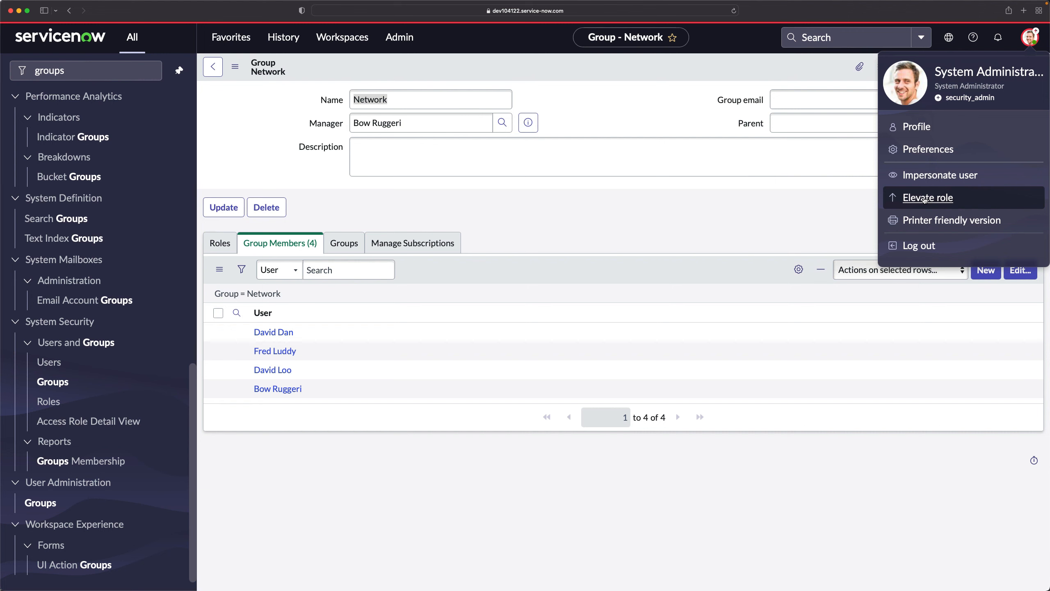
{"action": "left_click", "coordinate": [933, 178]}
{"action": "left_click", "coordinate": [430, 330]}
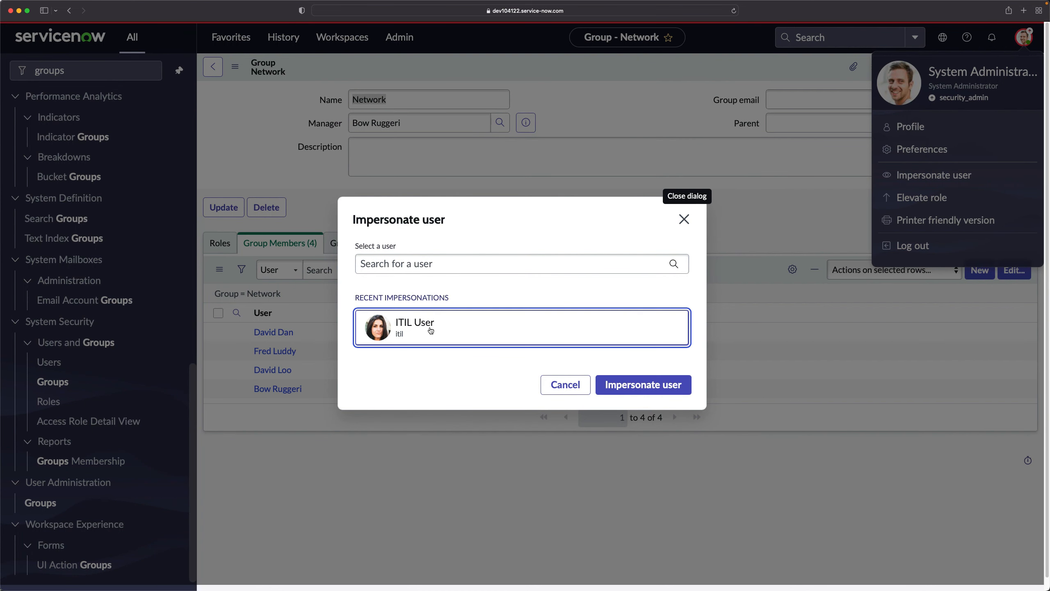
{"action": "left_click", "coordinate": [655, 392]}
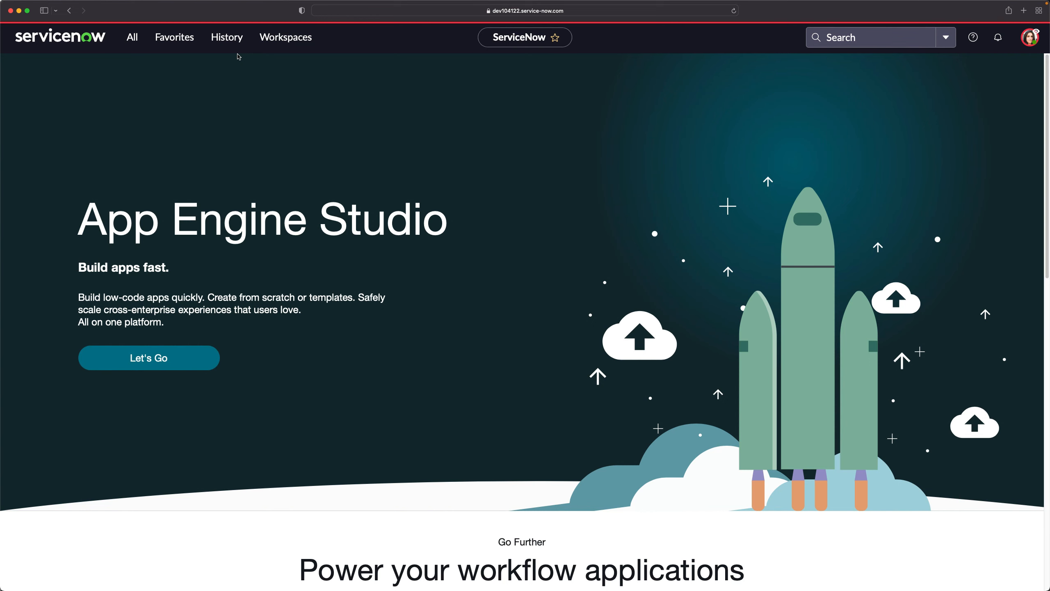
Find "incident" in the navigator, open the list of all incidents and check its first page for rows removed by security constraints
{"action": "left_click", "coordinate": [133, 38]}
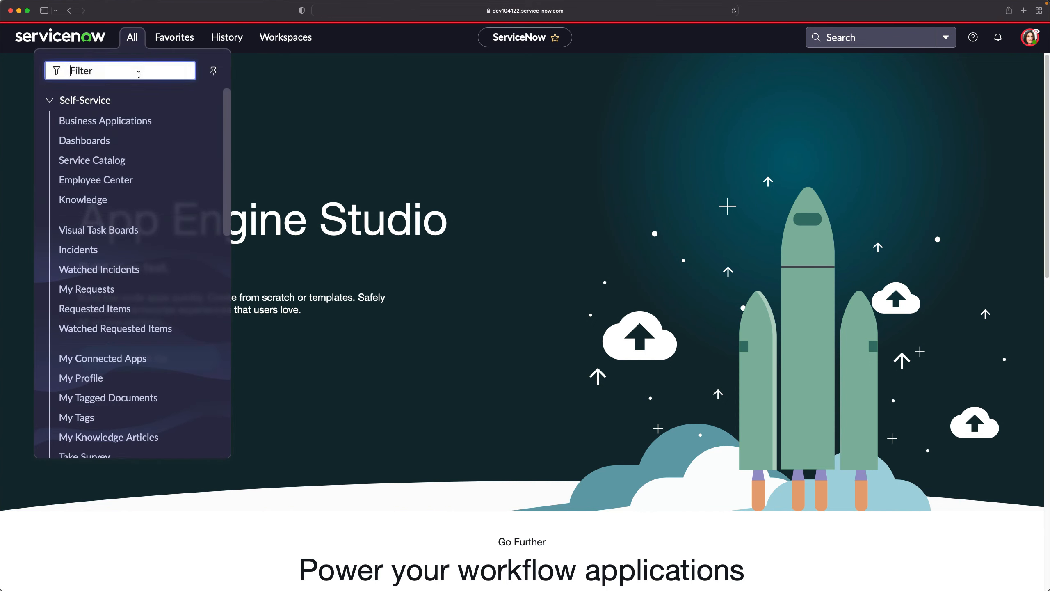
{"action": "type", "text": "incident"}
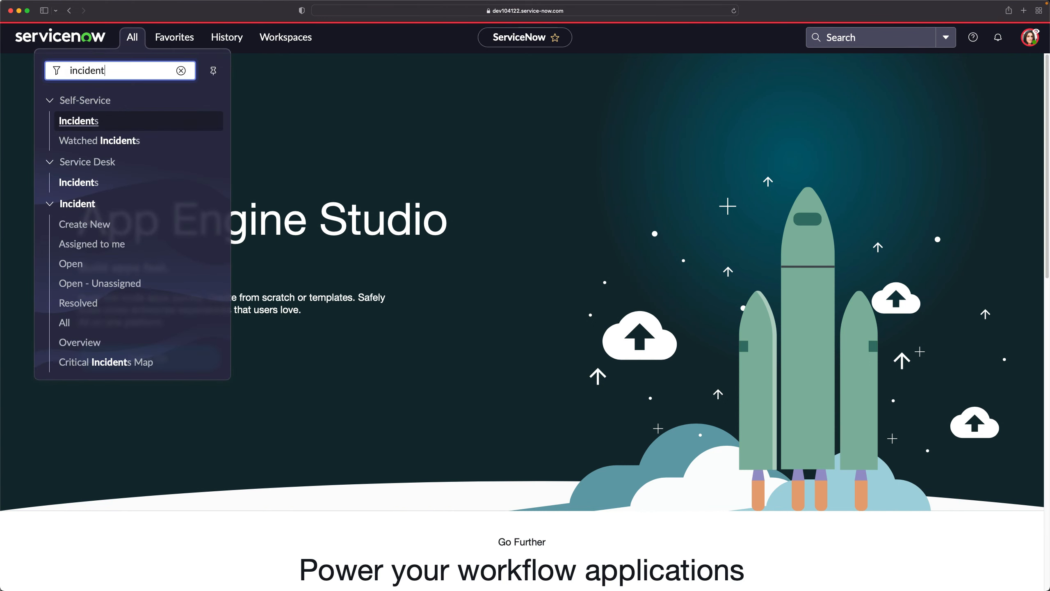
{"action": "left_click", "coordinate": [68, 326]}
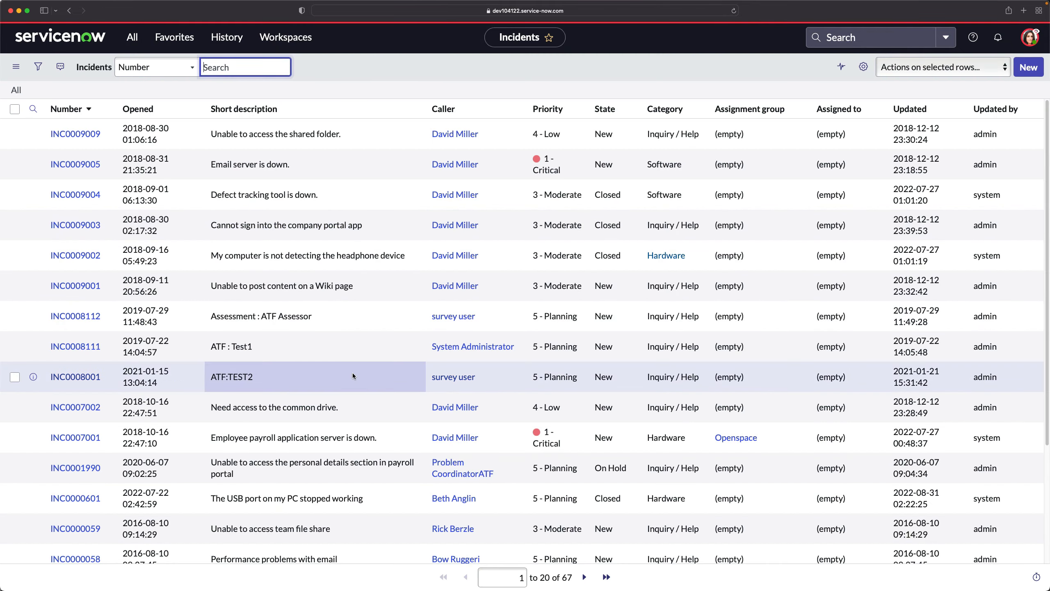
{"action": "scroll", "coordinate": [353, 373], "scroll_direction": "down", "scroll_amount": 3}
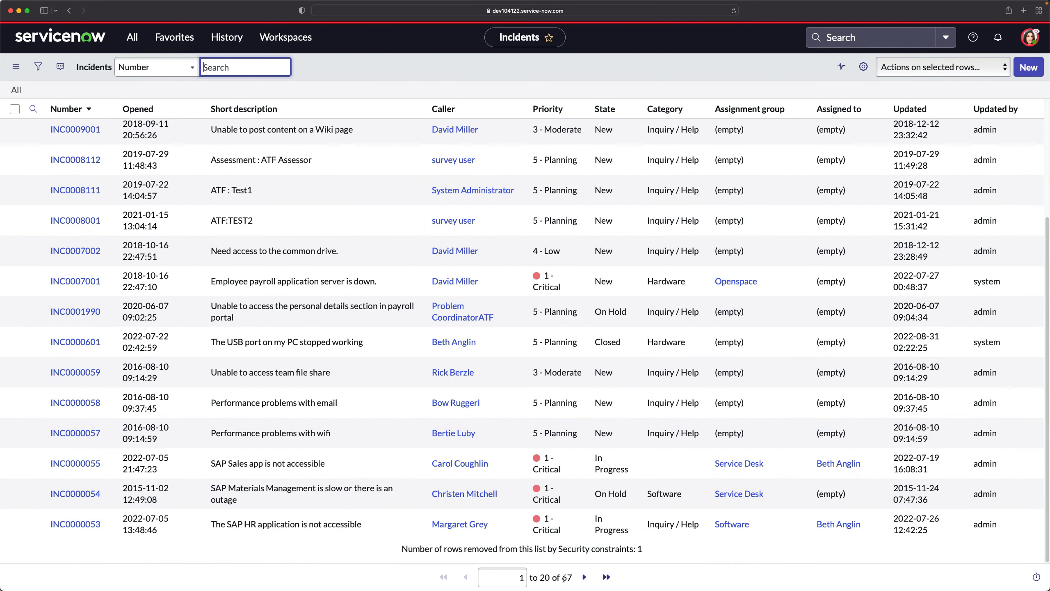
{"action": "scroll", "coordinate": [576, 397], "scroll_direction": "up", "scroll_amount": 4}
{"action": "scroll", "coordinate": [576, 397], "scroll_direction": "down", "scroll_amount": 4}
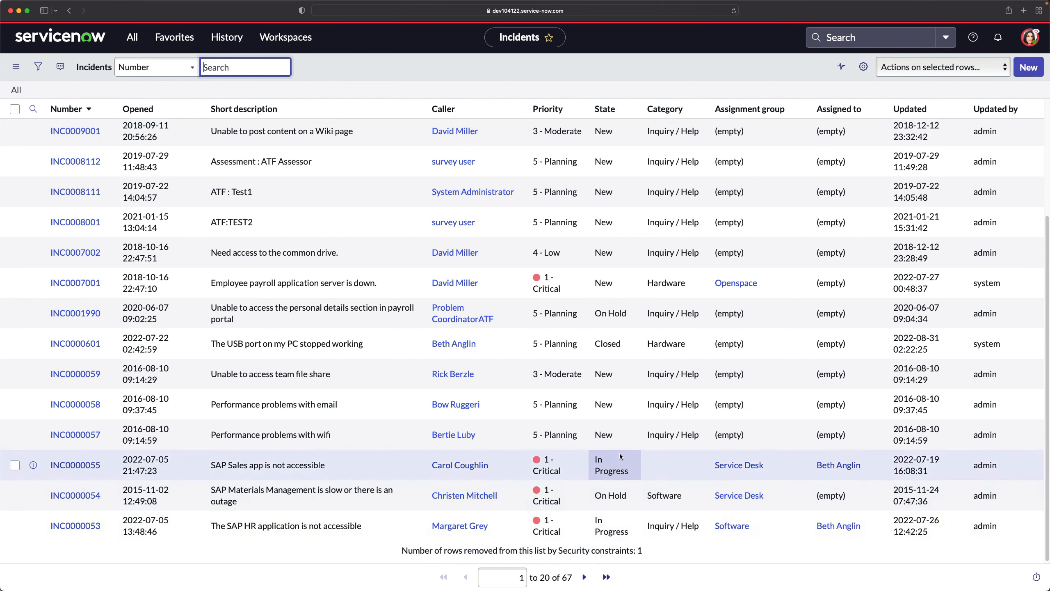
Group the incidents by assignment group to check which groups are listed, and return to the ungrouped list
{"action": "scroll", "coordinate": [619, 453], "scroll_direction": "up", "scroll_amount": 4}
{"action": "right_click", "coordinate": [757, 108]}
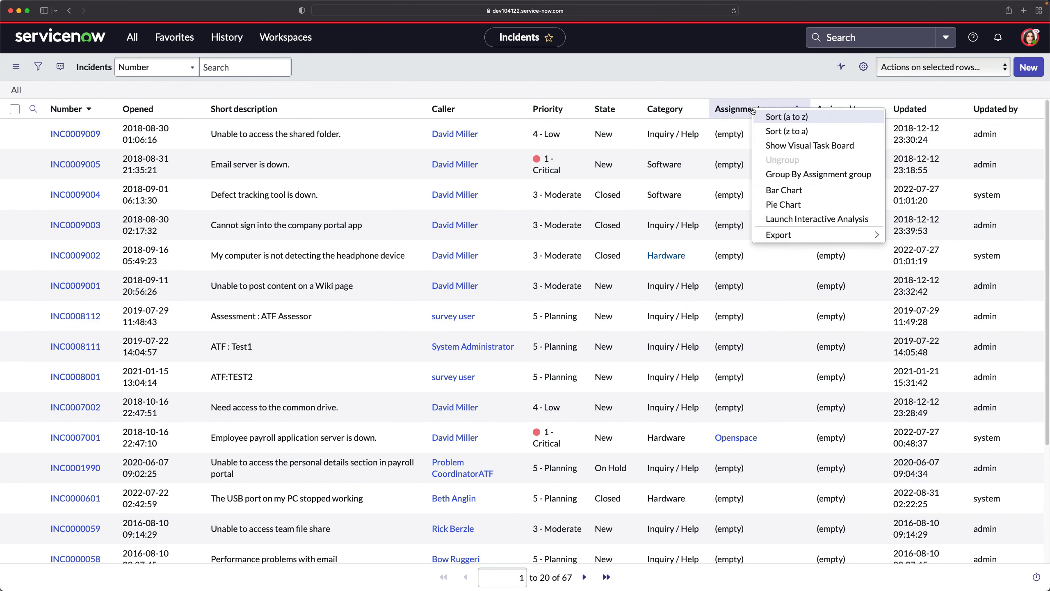
{"action": "left_click", "coordinate": [804, 174]}
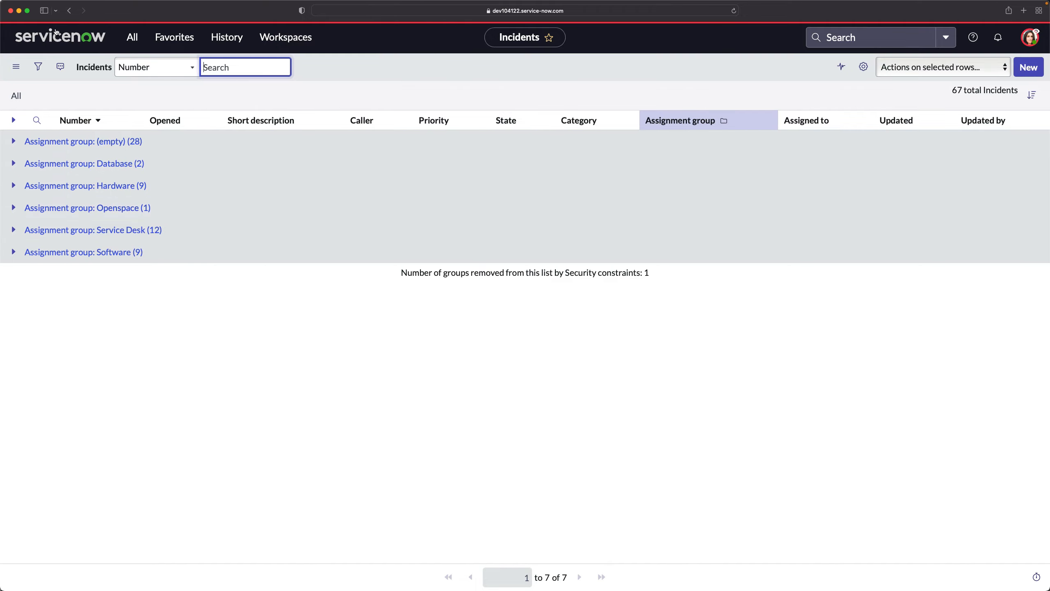
{"action": "left_click", "coordinate": [69, 15]}
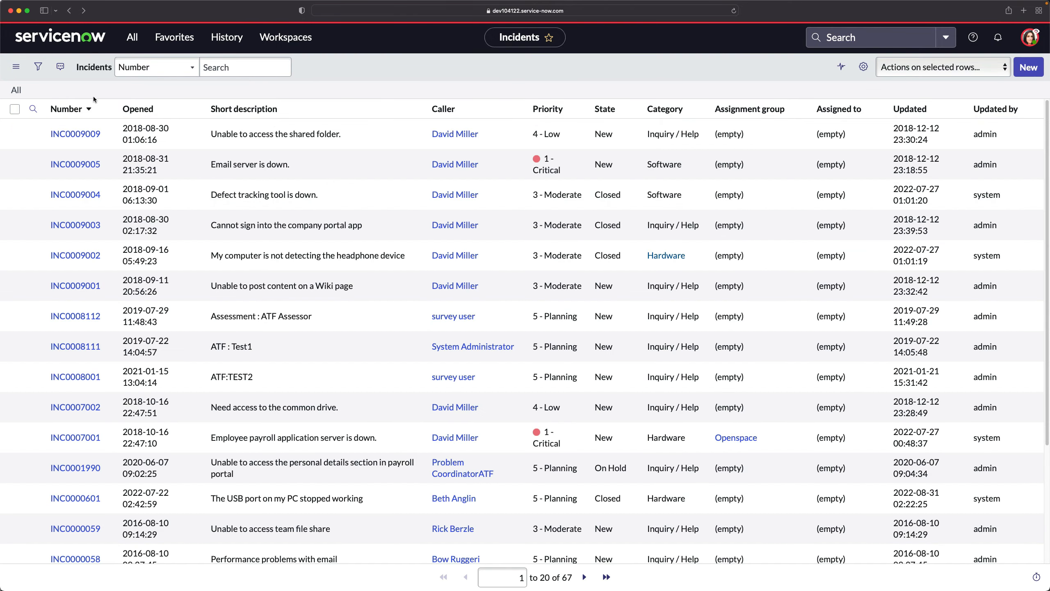
Filter the incidents list with the condition Assignment group is Network
{"action": "scroll", "coordinate": [387, 327], "scroll_direction": "down", "scroll_amount": 4}
{"action": "scroll", "coordinate": [619, 332], "scroll_direction": "up", "scroll_amount": 4}
{"action": "scroll", "coordinate": [394, 248], "scroll_direction": "down", "scroll_amount": 5}
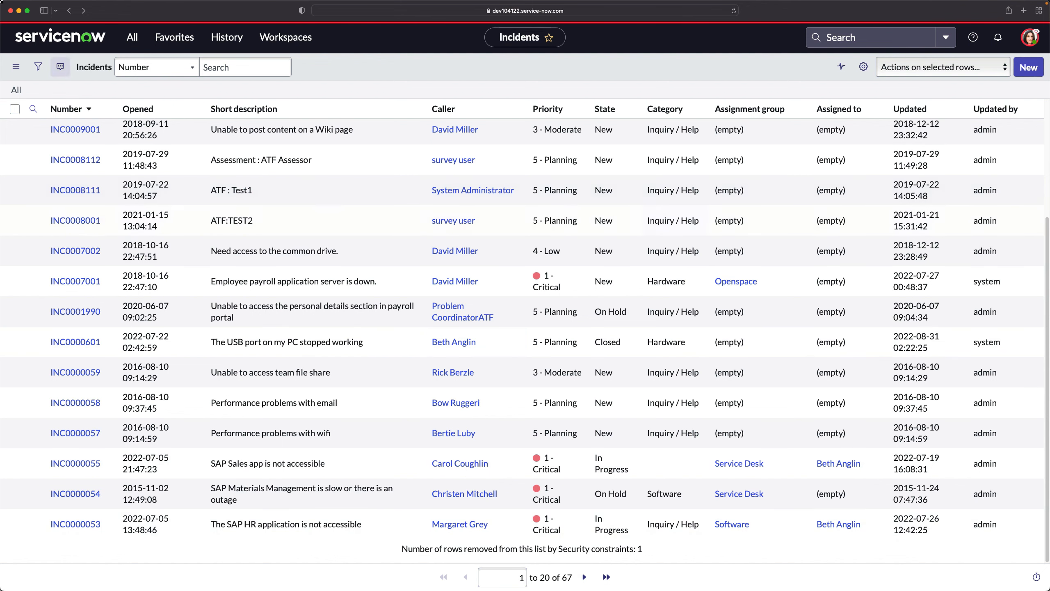
{"action": "left_click", "coordinate": [38, 66]}
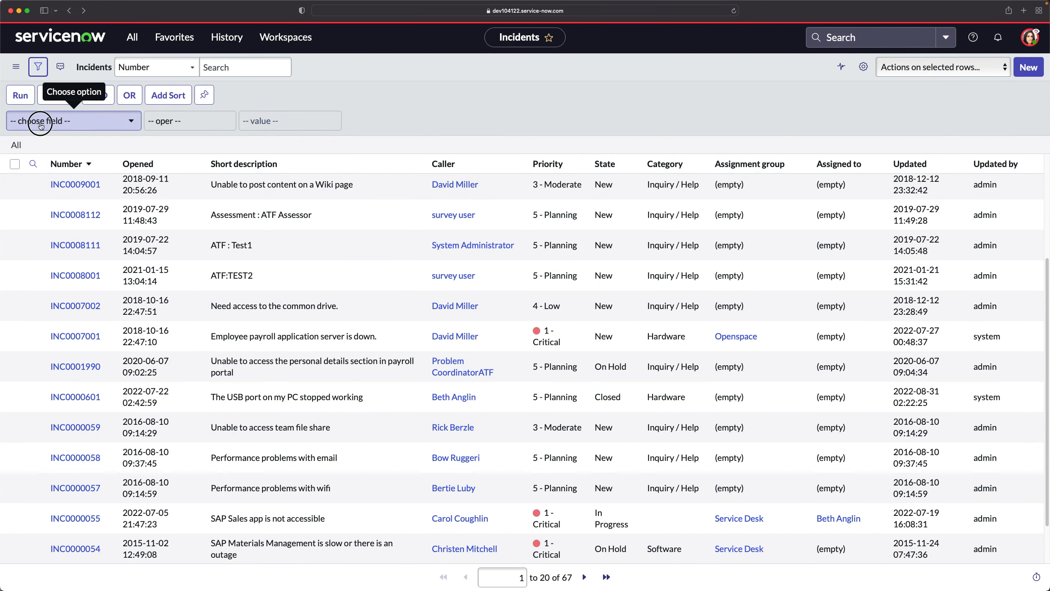
{"action": "left_click", "coordinate": [41, 122]}
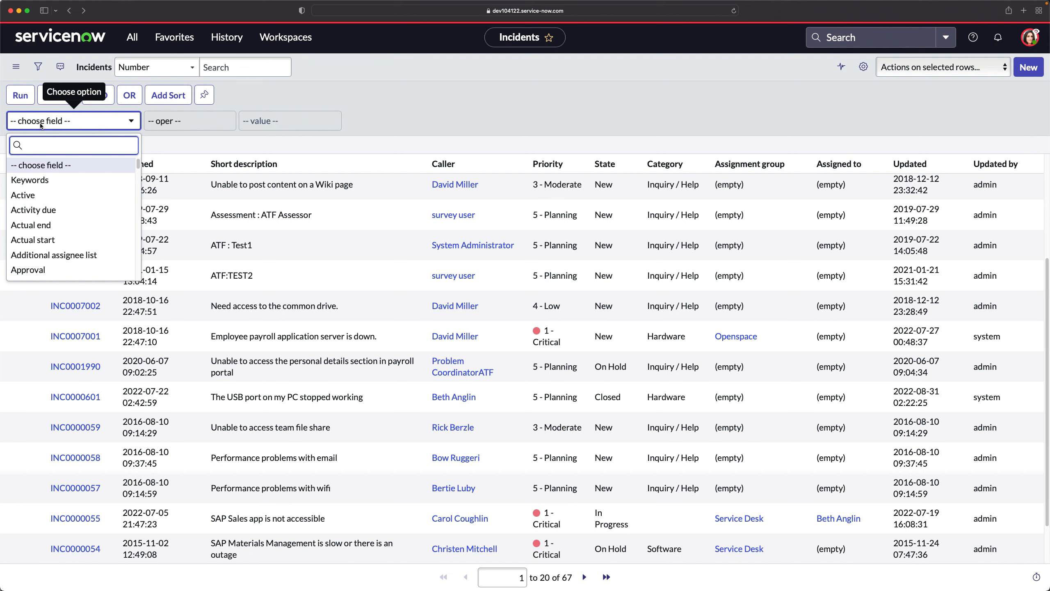
{"action": "type", "text": "ass"}
{"action": "key", "text": "Down"}
{"action": "key", "text": "Down"}
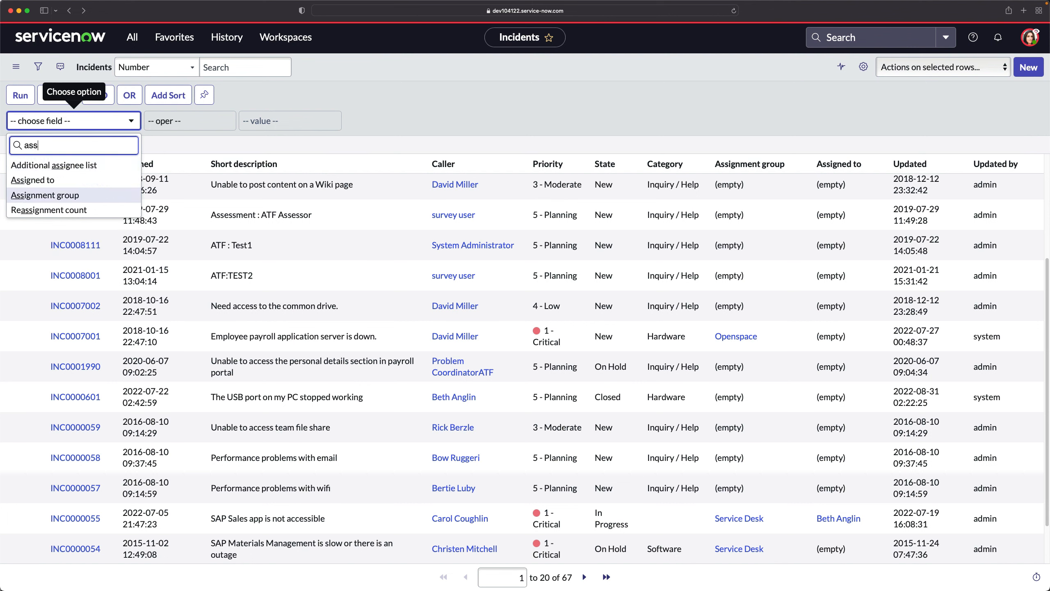
{"action": "key", "text": "Return"}
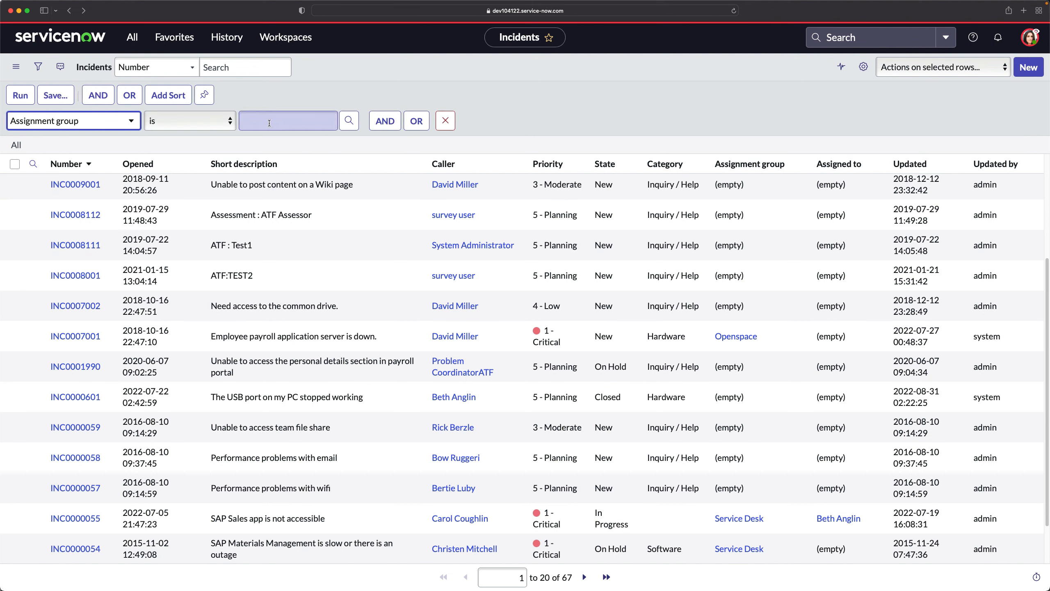
{"action": "type", "text": "net"}
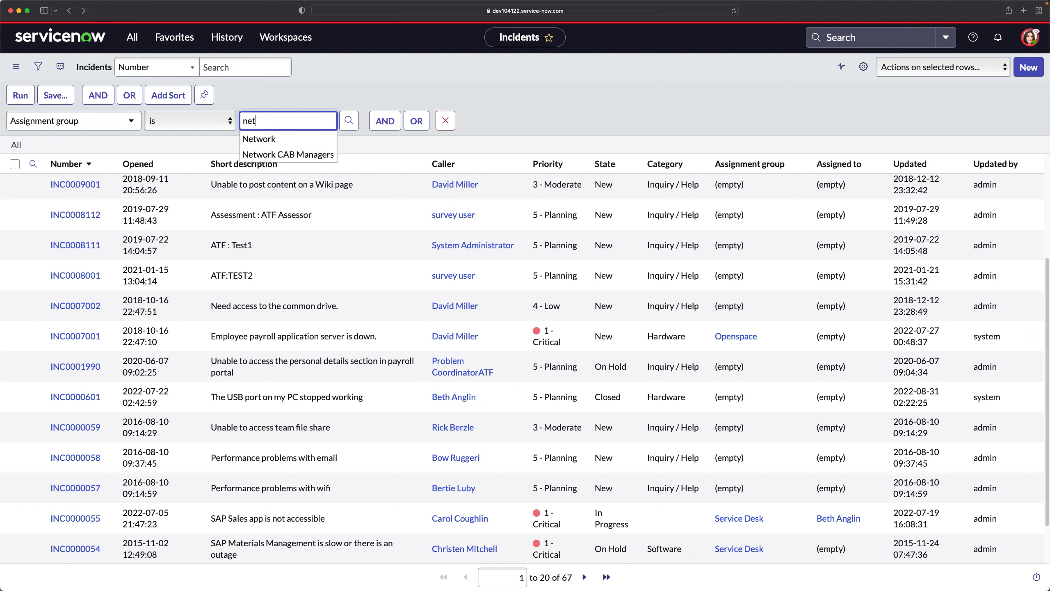
{"action": "left_click", "coordinate": [259, 139]}
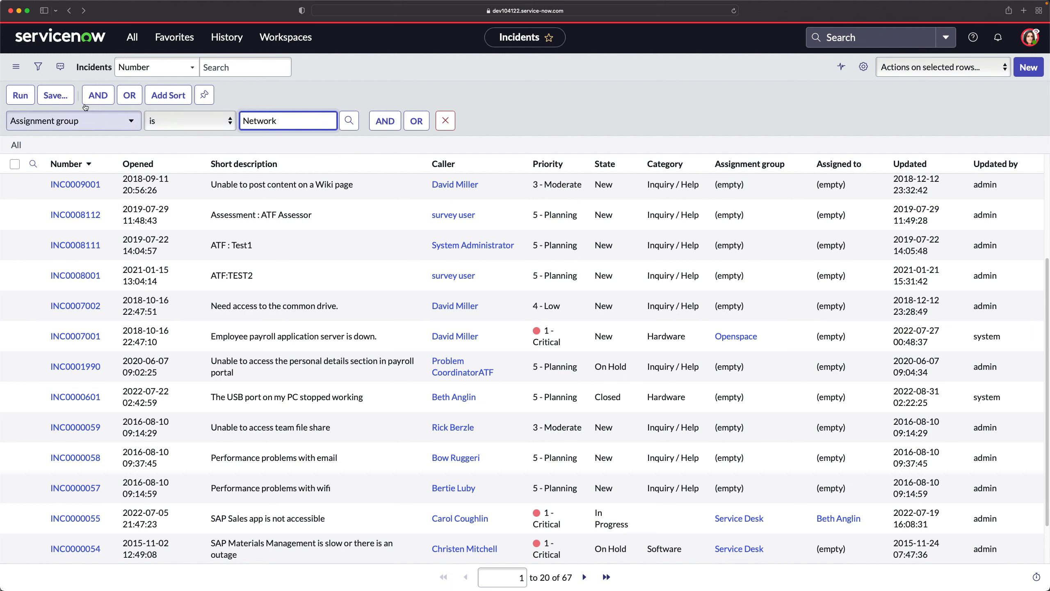
{"action": "left_click", "coordinate": [19, 102]}
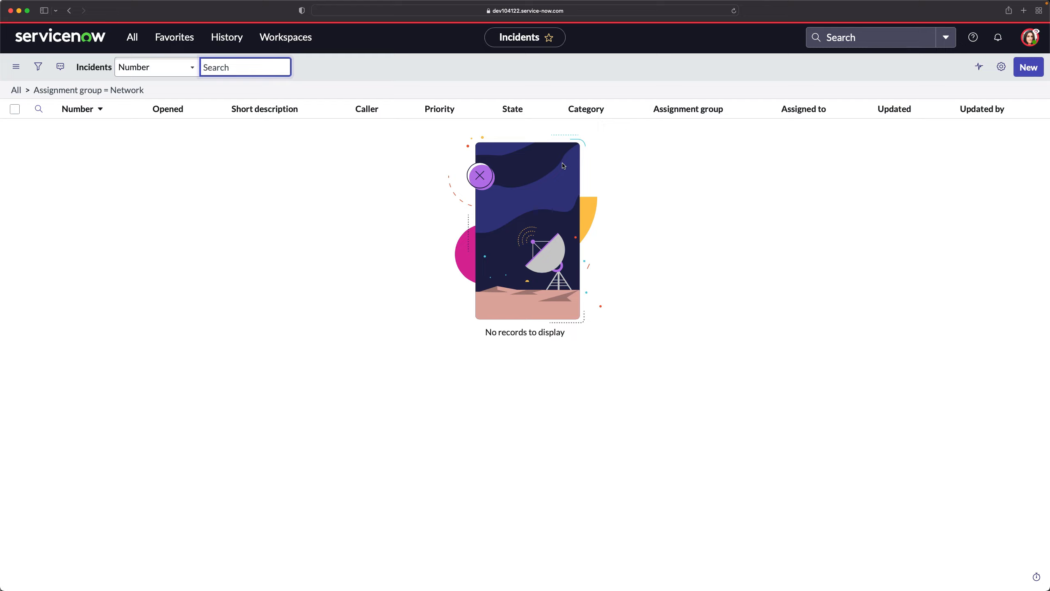
End the impersonation of ITIL User
{"action": "left_click", "coordinate": [653, 160]}
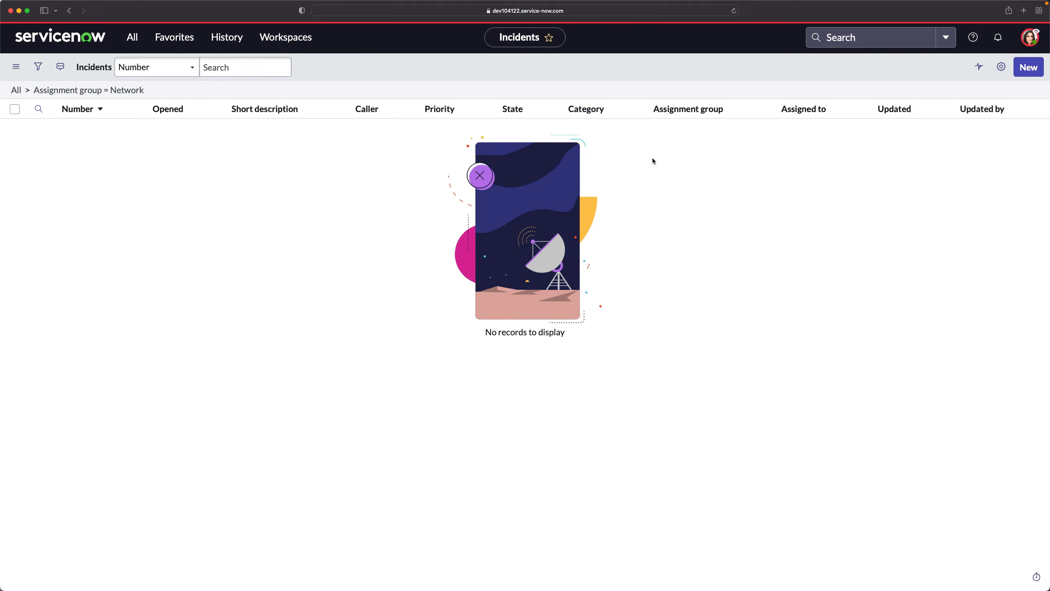
{"action": "left_click", "coordinate": [1030, 38]}
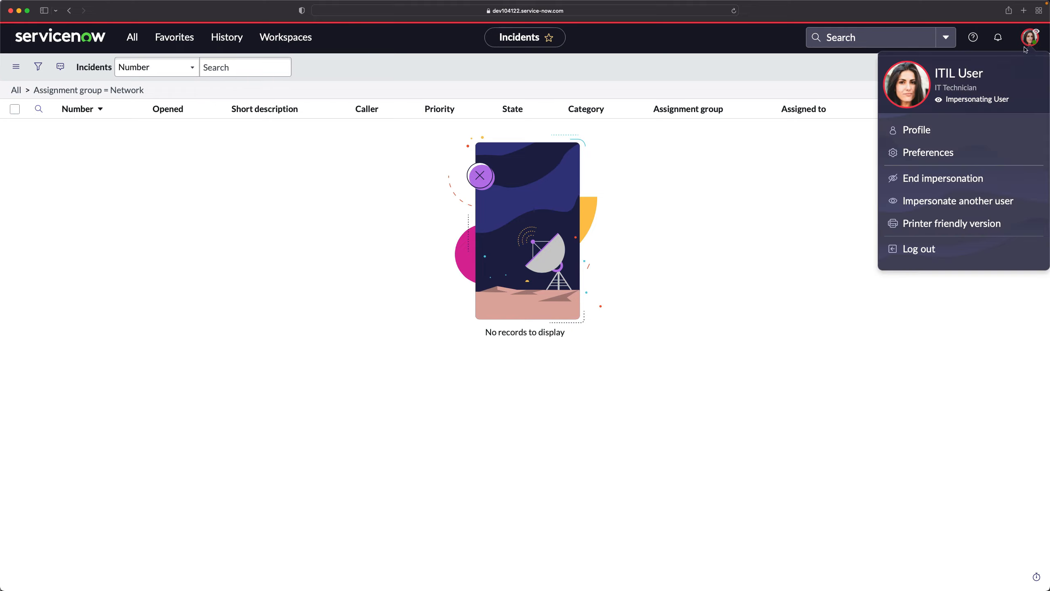
{"action": "left_click", "coordinate": [938, 184]}
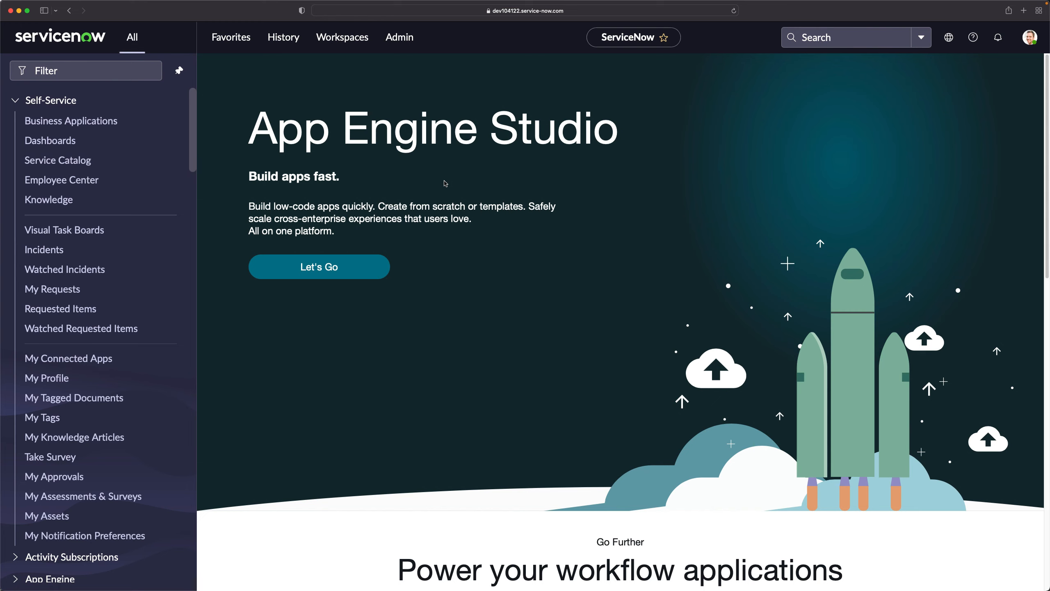
Find "data fil" in the navigator and open the Network Incidents Rule in Data Filtration Records to check its subject condition
{"action": "left_click", "coordinate": [81, 73]}
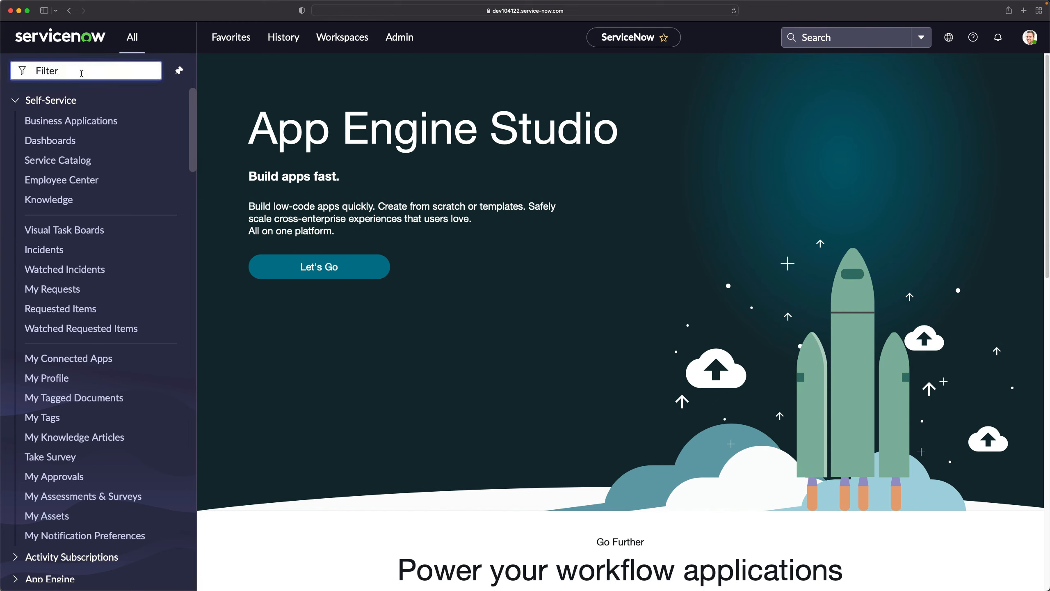
{"action": "type", "text": "data fil"}
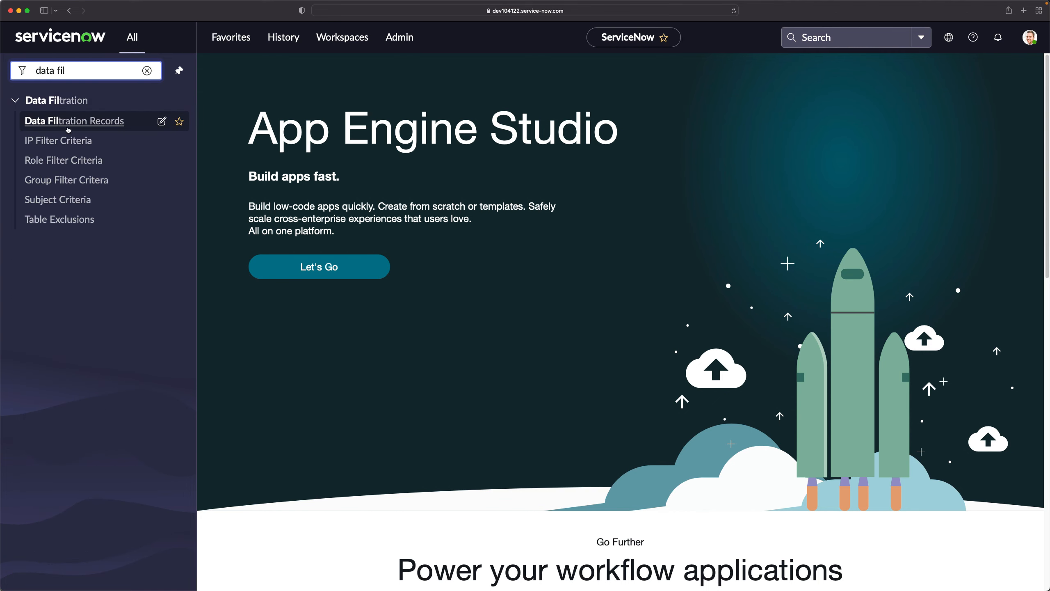
{"action": "left_click", "coordinate": [68, 127]}
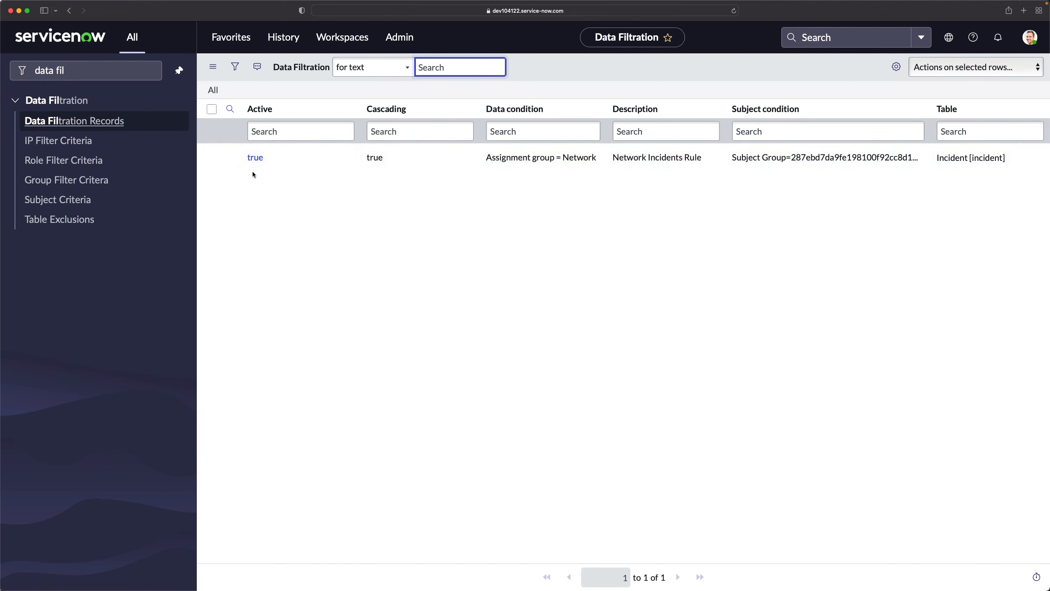
{"action": "left_click", "coordinate": [256, 159]}
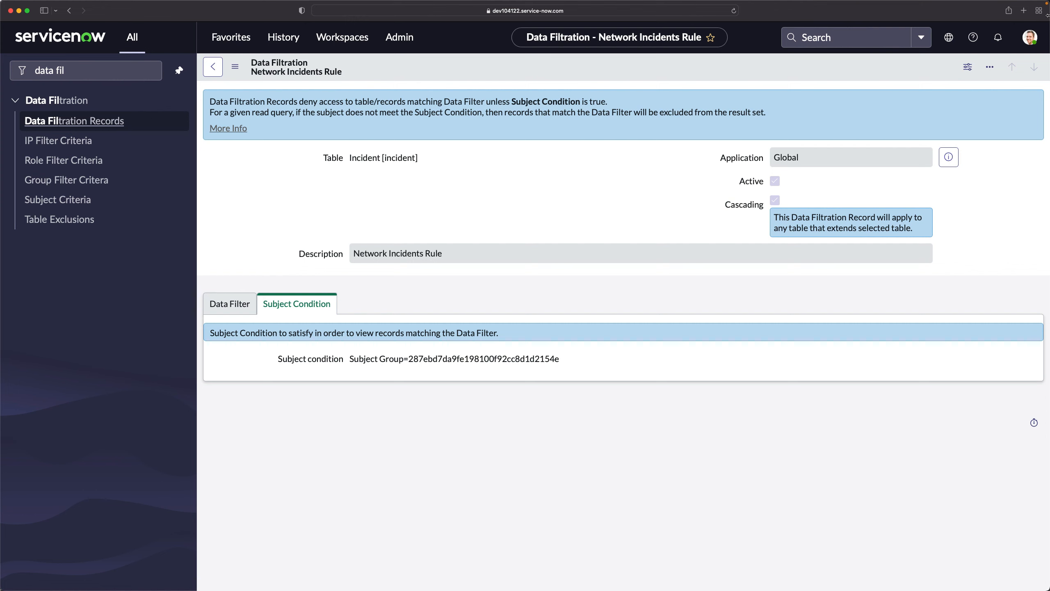
Elevate the administrator session with the security_admin role
{"action": "left_click", "coordinate": [1030, 38]}
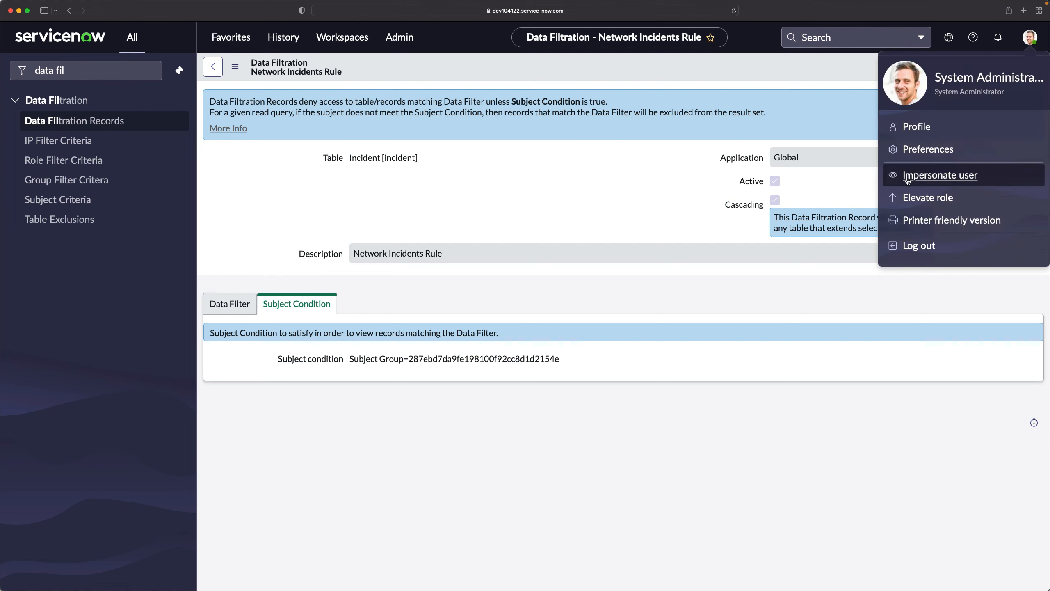
{"action": "left_click", "coordinate": [932, 198]}
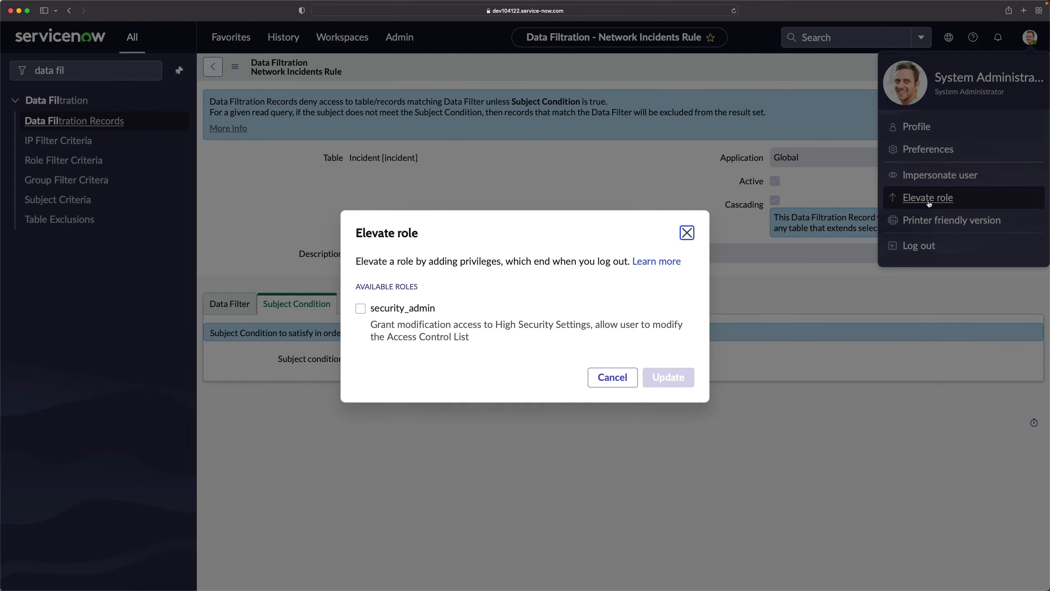
{"action": "left_click", "coordinate": [358, 305]}
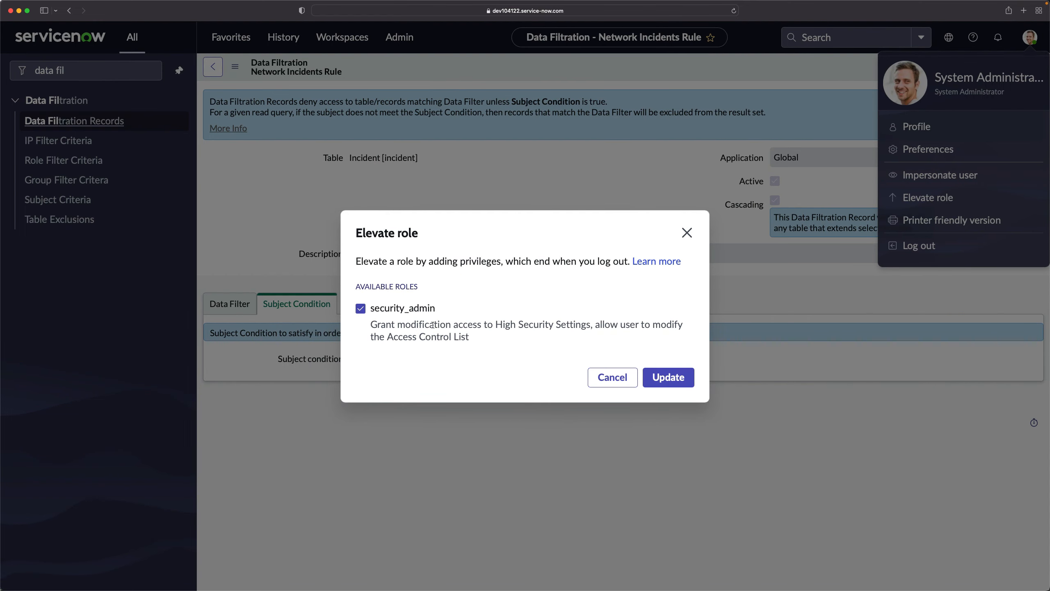
{"action": "left_click", "coordinate": [669, 378]}
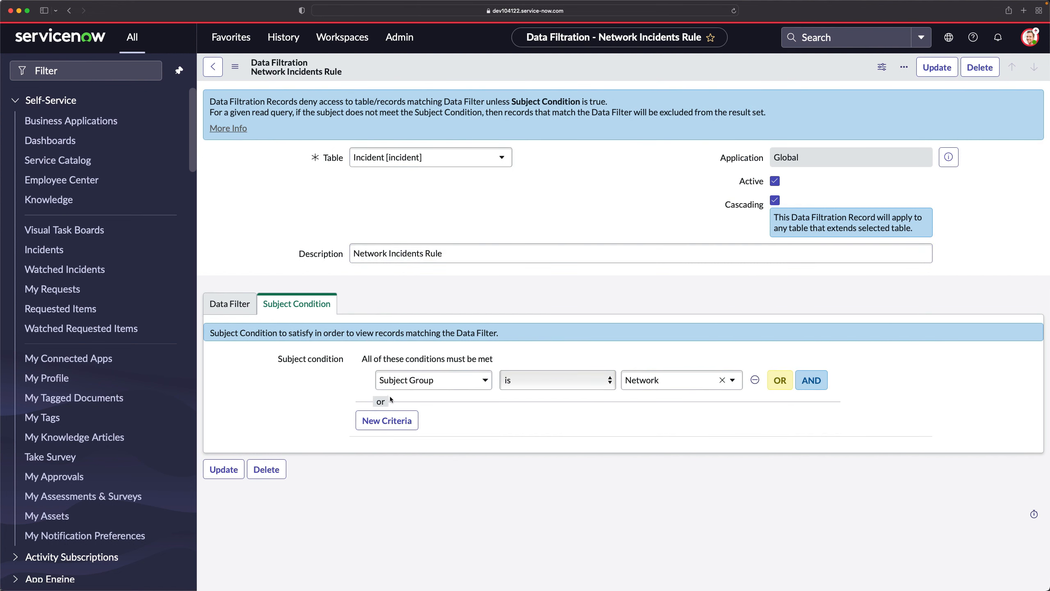
Try Subject Role as the rule's subject condition, look up roles starting with "a", and return to the data filter condition
{"action": "left_click", "coordinate": [411, 383]}
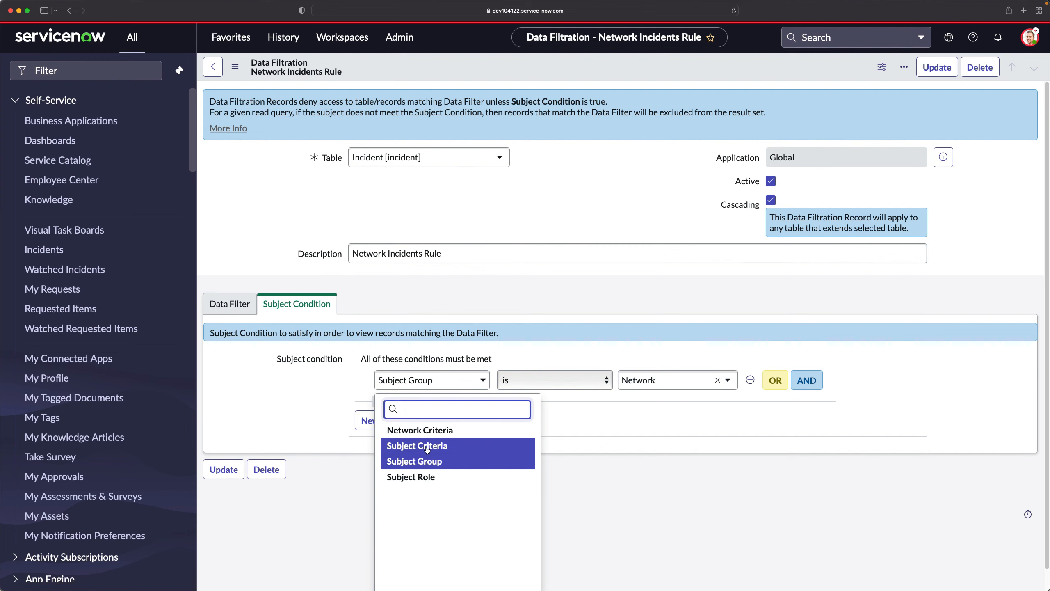
{"action": "left_click", "coordinate": [413, 477]}
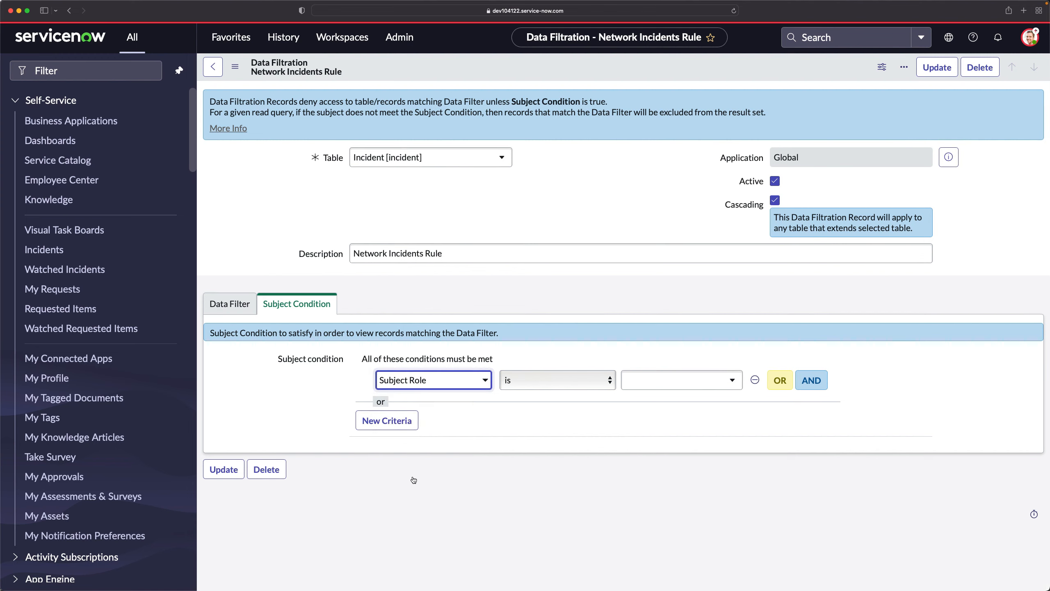
{"action": "left_click", "coordinate": [636, 384]}
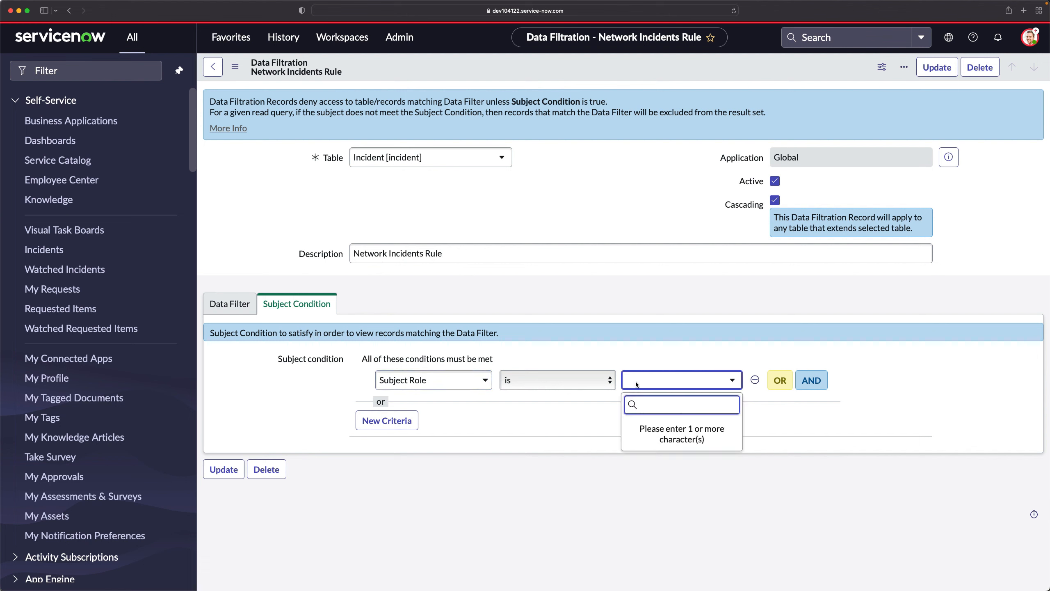
{"action": "type", "text": "a"}
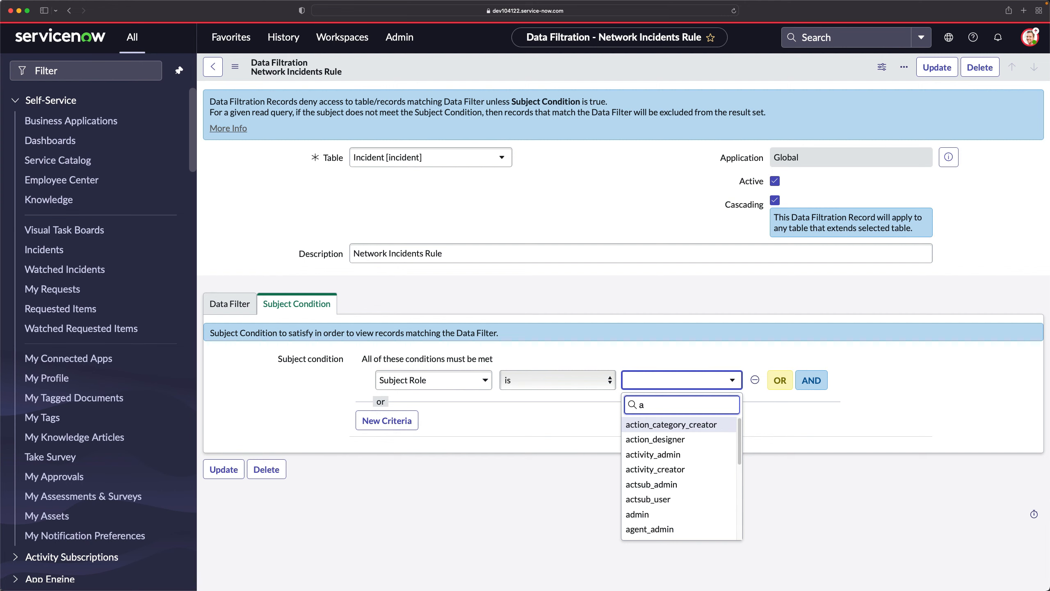
{"action": "left_click", "coordinate": [231, 307]}
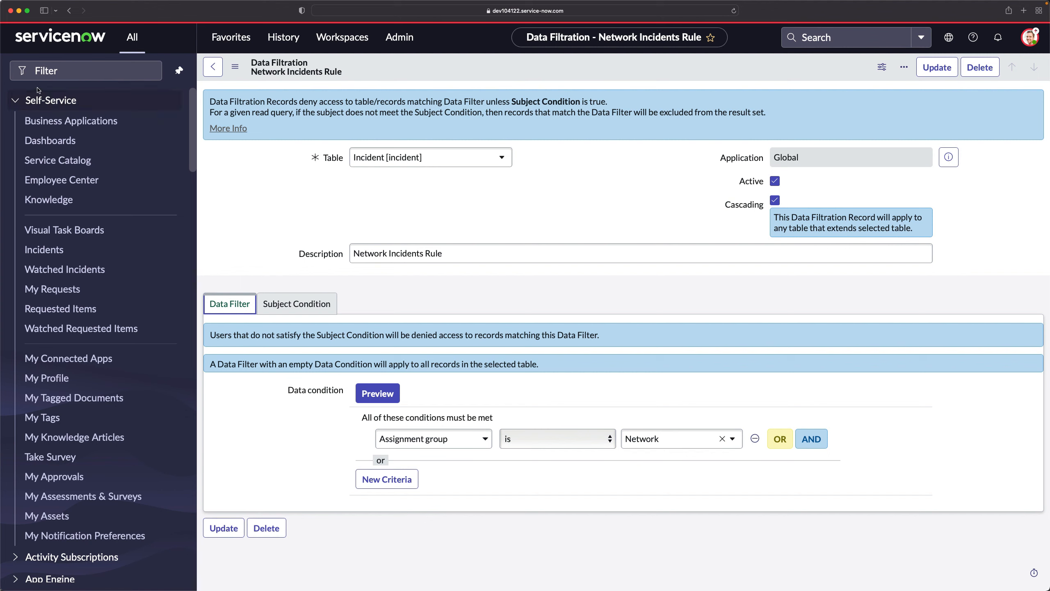
Find "data fil" in the navigator and open IP Filter Criteria, leaving the rule without saving
{"action": "left_click", "coordinate": [93, 75]}
{"action": "type", "text": "data fil"}
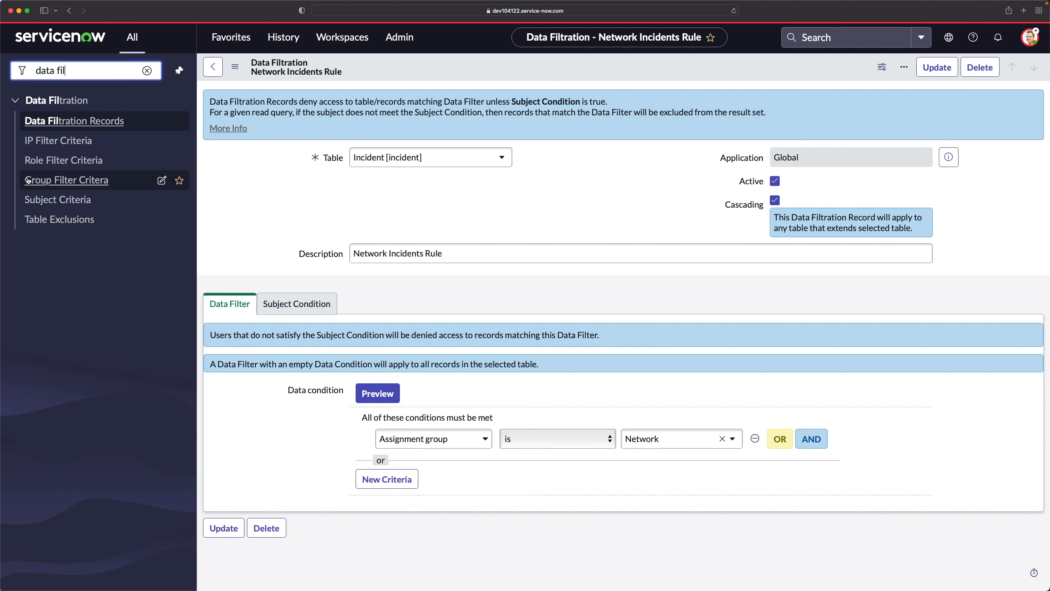
{"action": "left_click", "coordinate": [53, 141]}
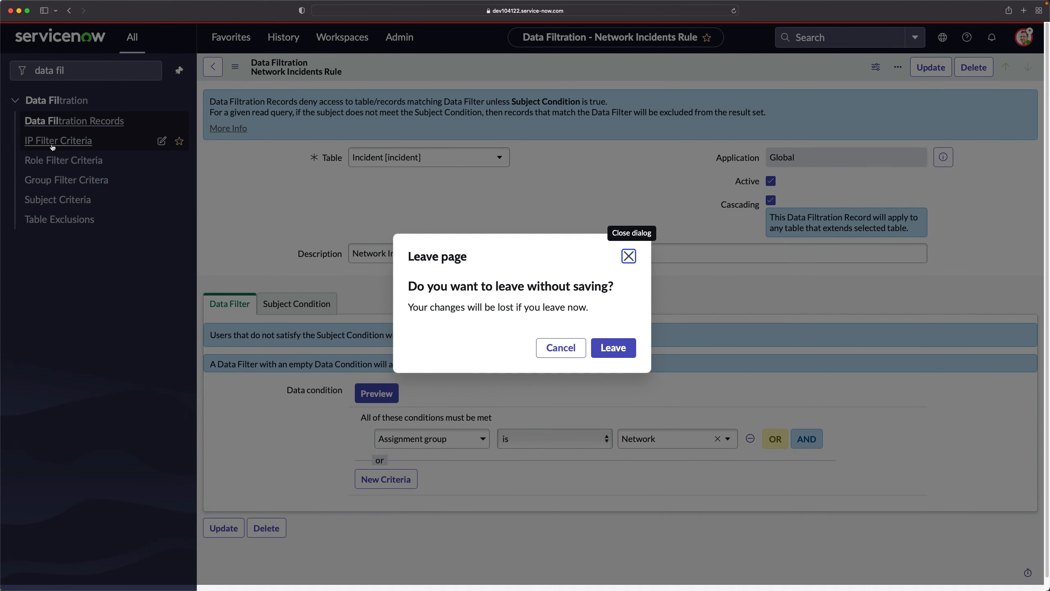
{"action": "left_click", "coordinate": [616, 350]}
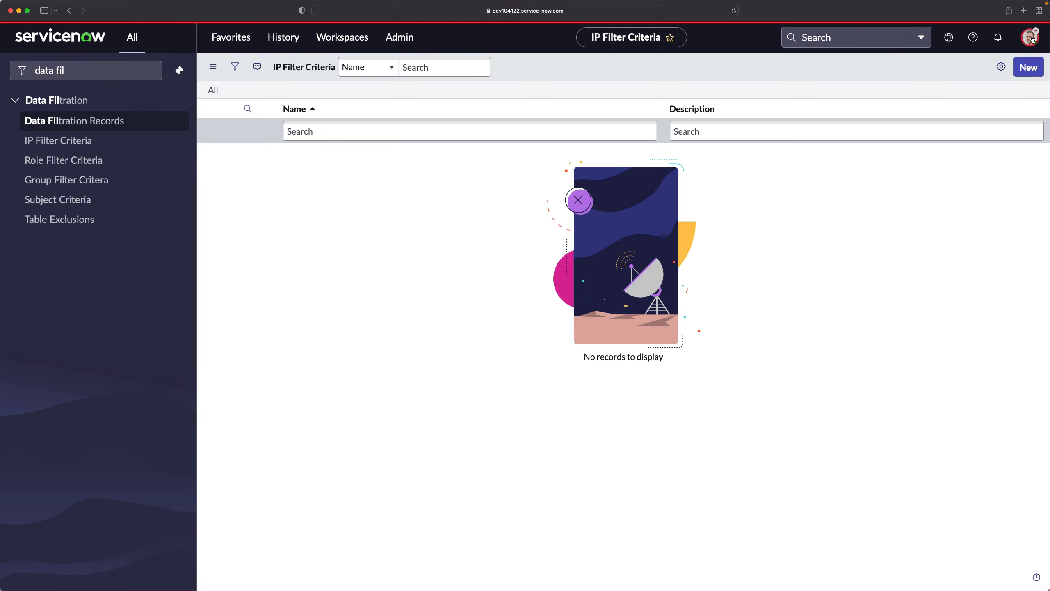
Start a new IP filter criteria record and name it Demo IP
{"action": "left_click", "coordinate": [1025, 74]}
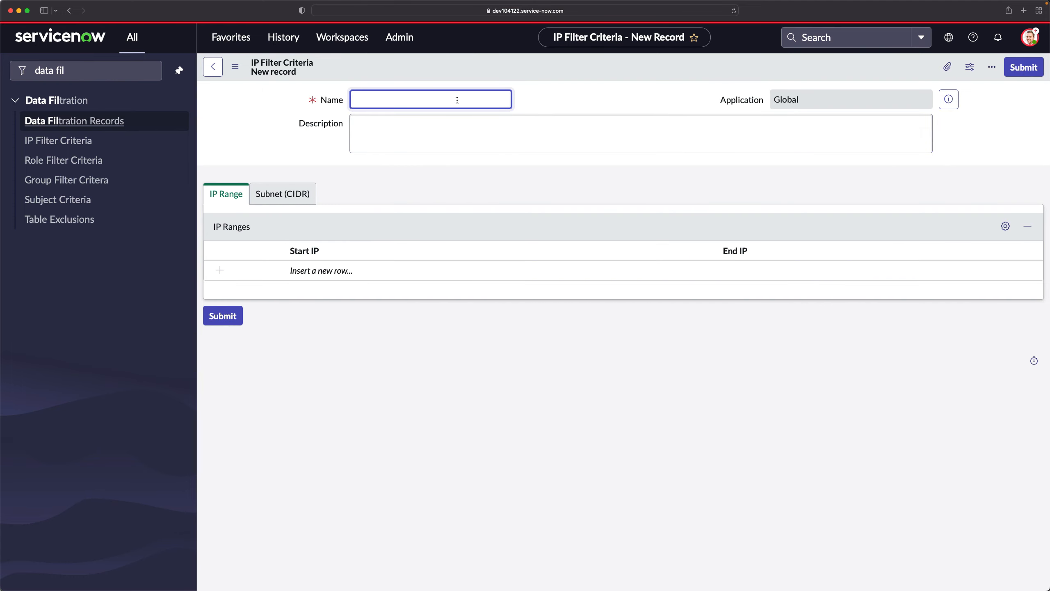
{"action": "type", "text": "Demo IC"}
{"action": "key", "text": "BackSpace"}
{"action": "type", "text": "P"}
{"action": "left_click", "coordinate": [577, 104]}
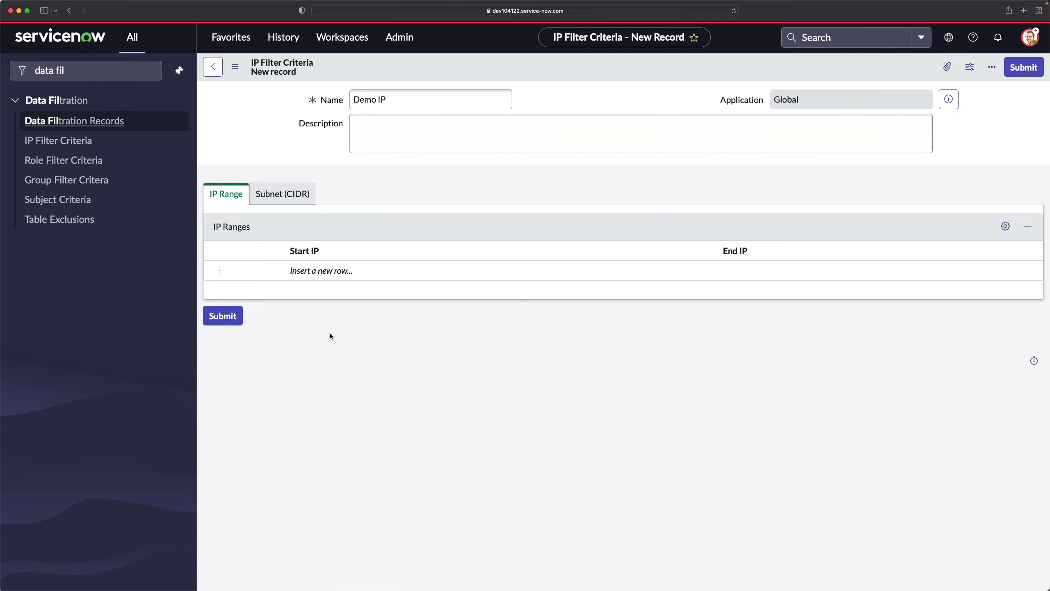
Add an IP range to the Demo IP criteria starting at 192.168.1.1 and ending at 192.168.1.10
{"action": "left_click", "coordinate": [312, 271]}
{"action": "left_click", "coordinate": [312, 271]}
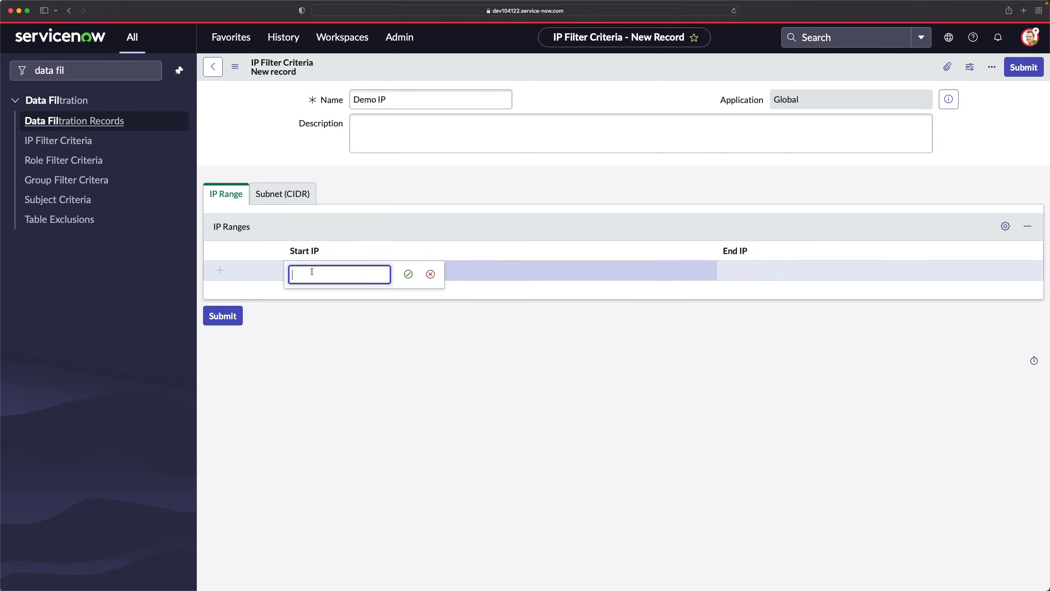
{"action": "type", "text": "192"}
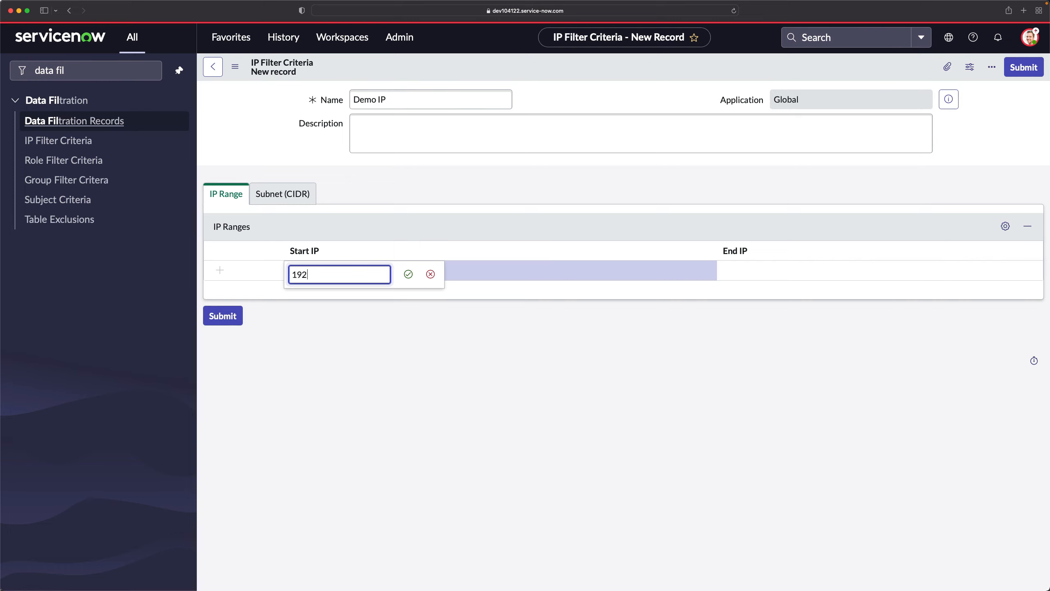
{"action": "type", "text": ".168.1.1"}
{"action": "left_click", "coordinate": [408, 275]}
{"action": "left_click", "coordinate": [725, 275]}
{"action": "type", "text": "1"}
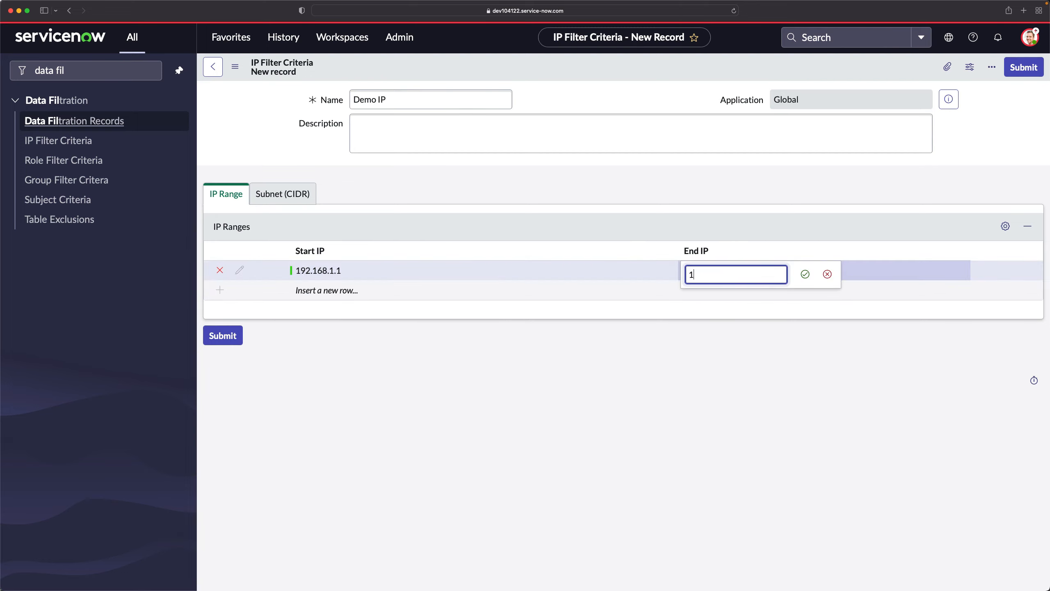
{"action": "type", "text": "92.168.1.10"}
{"action": "left_click", "coordinate": [805, 274]}
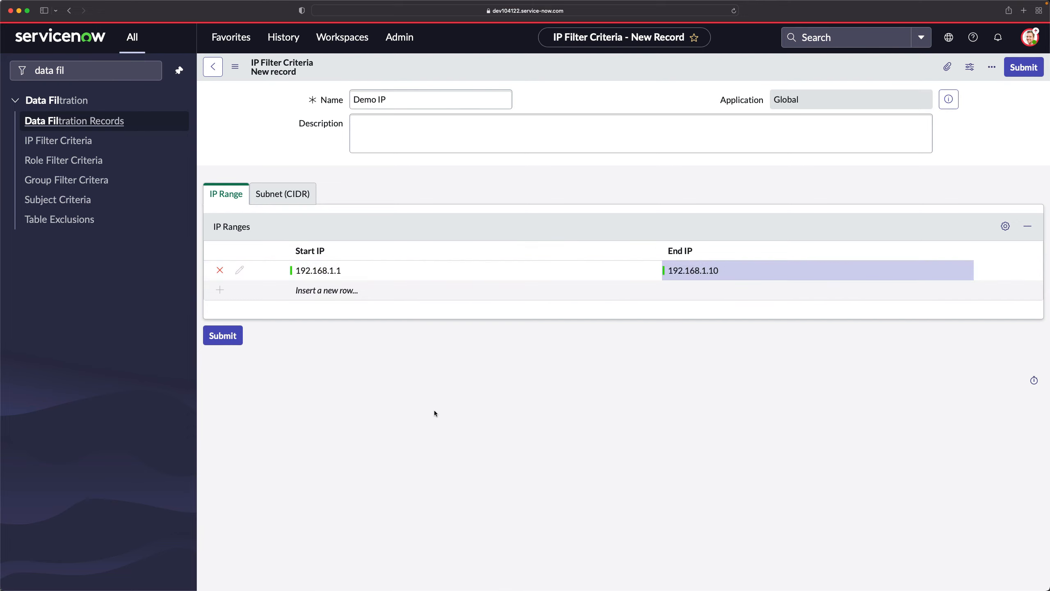
Check the Subnet (CIDR) section of the Demo IP criteria, and save the record while keeping it open
{"action": "left_click", "coordinate": [276, 196]}
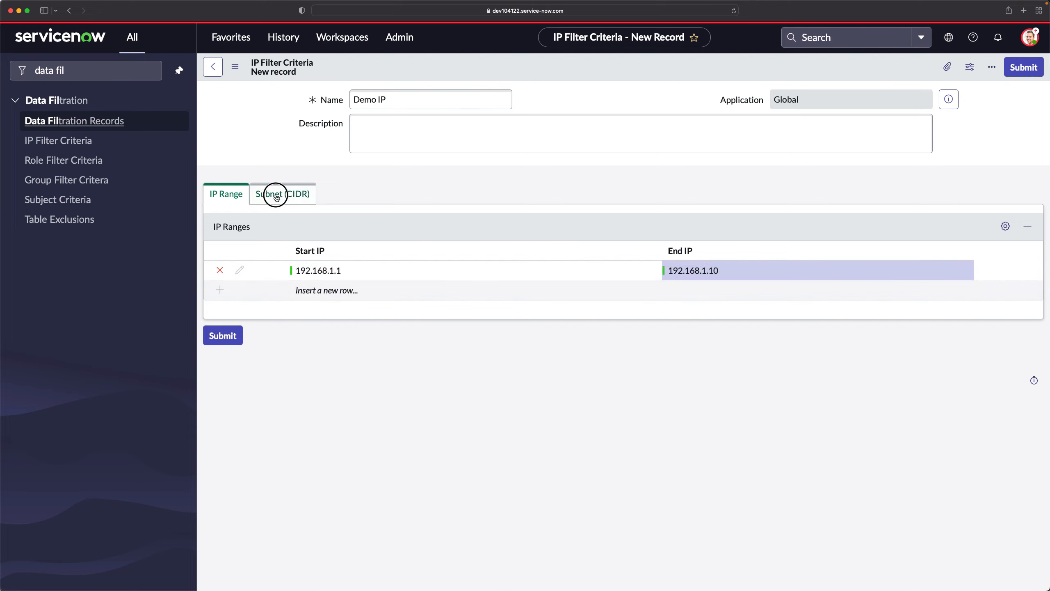
{"action": "left_click", "coordinate": [248, 197]}
{"action": "right_click", "coordinate": [554, 68]}
{"action": "left_click", "coordinate": [585, 77]}
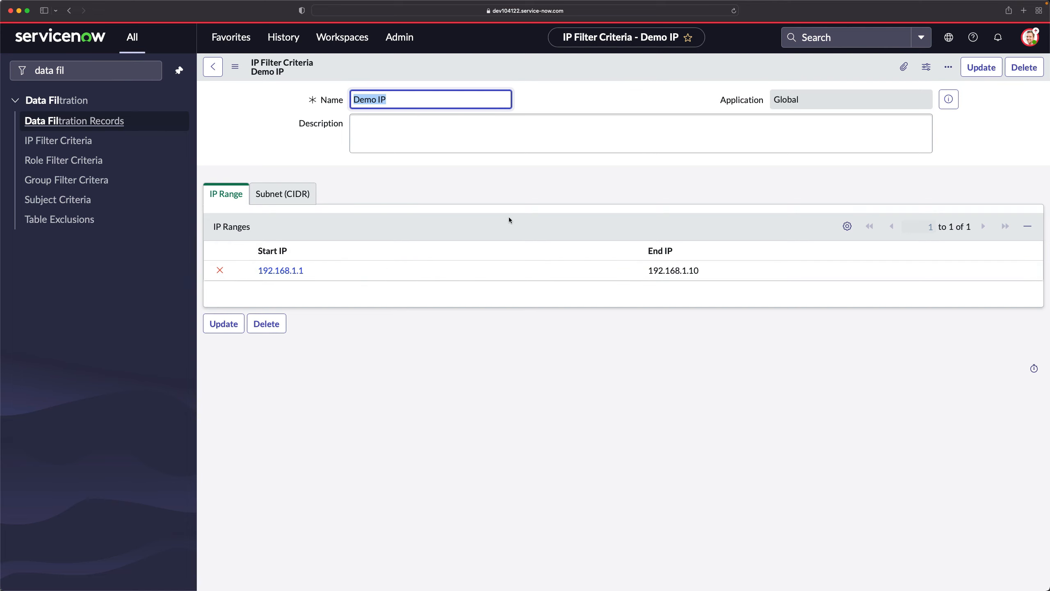
{"action": "left_click", "coordinate": [287, 156]}
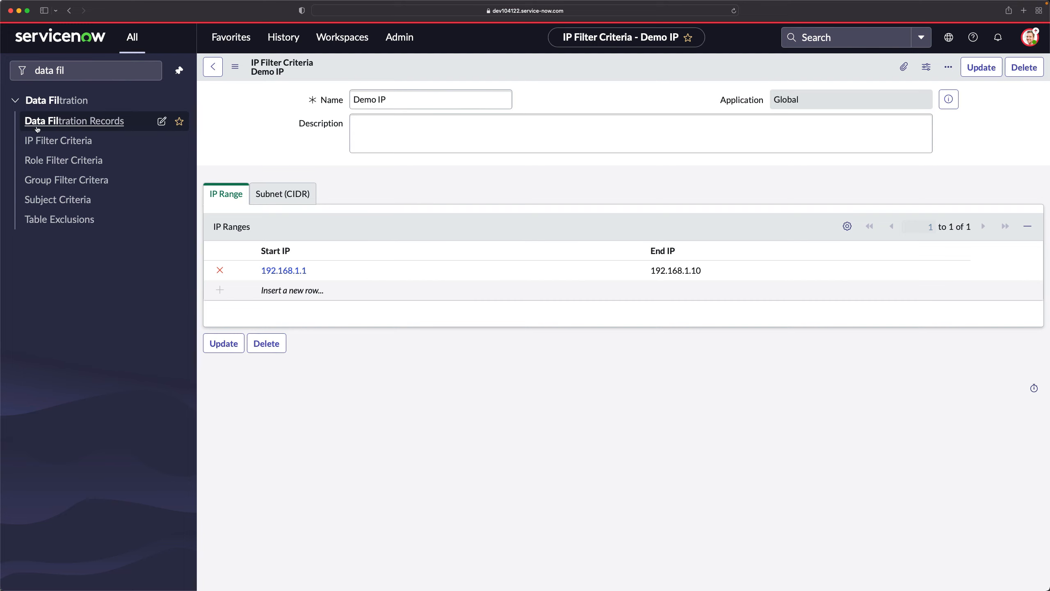
Reopen the Network Incidents Rule from Data Filtration Records and display its subject condition
{"action": "left_click", "coordinate": [66, 124]}
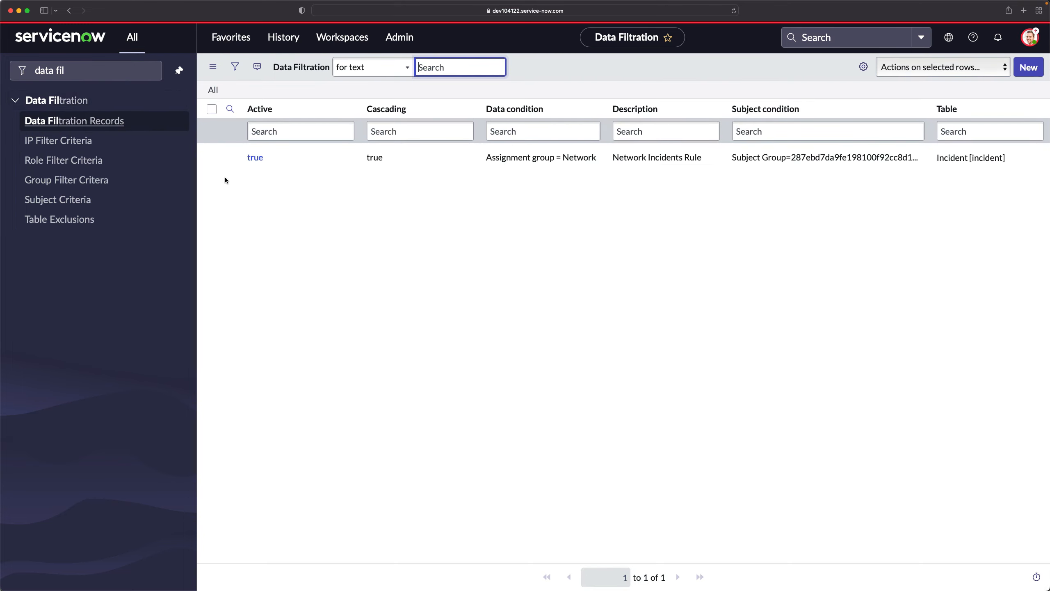
{"action": "left_click", "coordinate": [255, 162]}
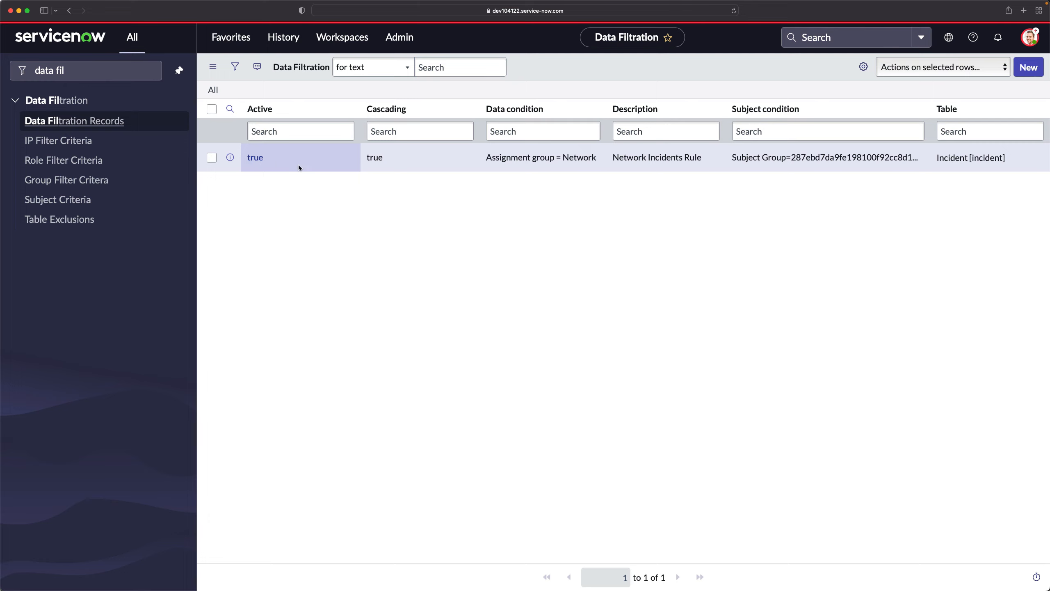
{"action": "left_click", "coordinate": [248, 158]}
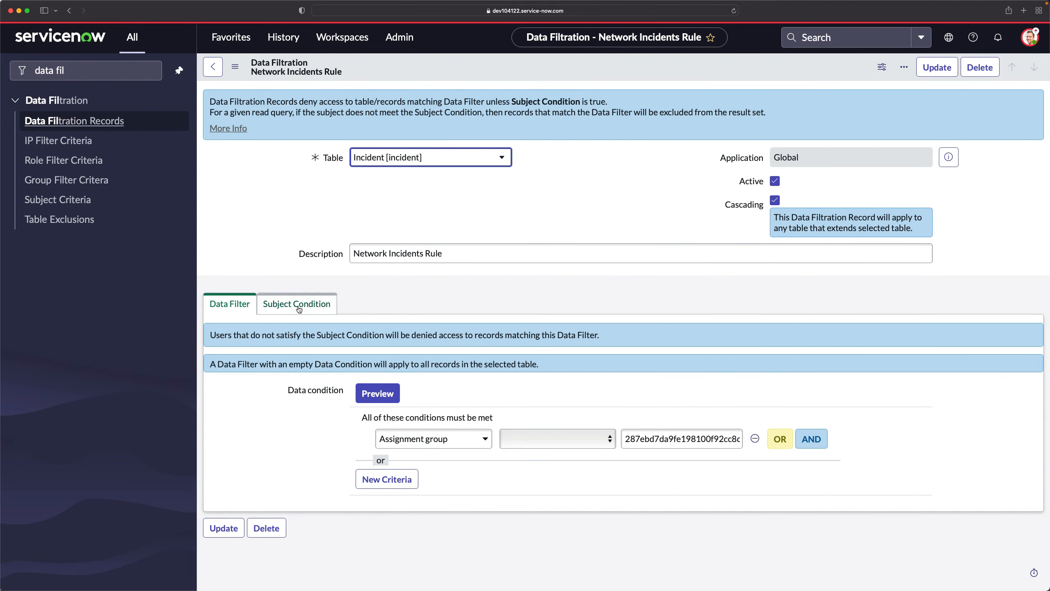
{"action": "left_click", "coordinate": [299, 306]}
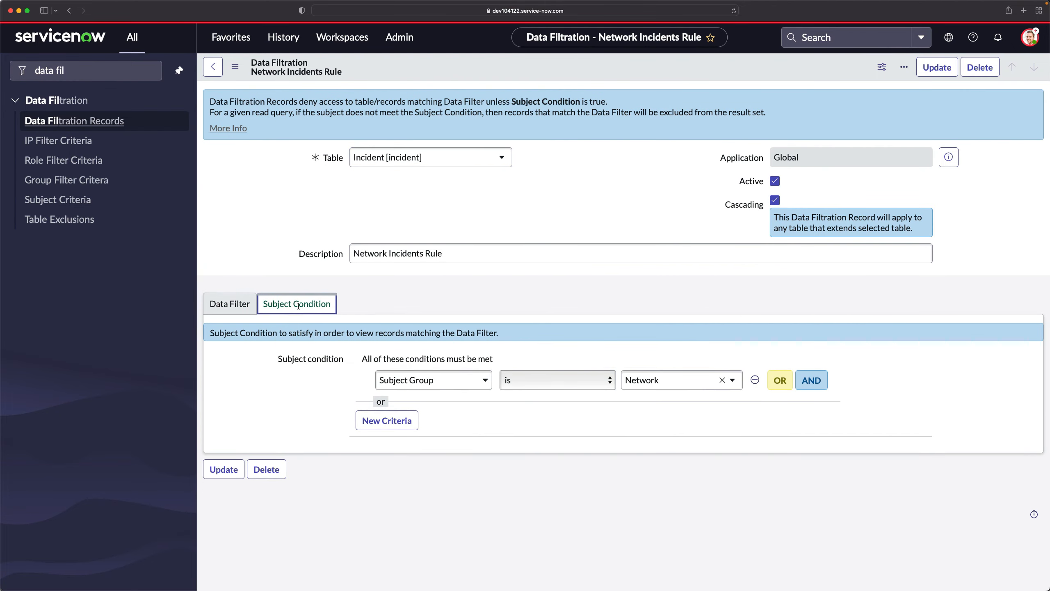
Try Network Criteria as the rule's subject condition and look up criteria values starting with "d"
{"action": "left_click", "coordinate": [430, 380]}
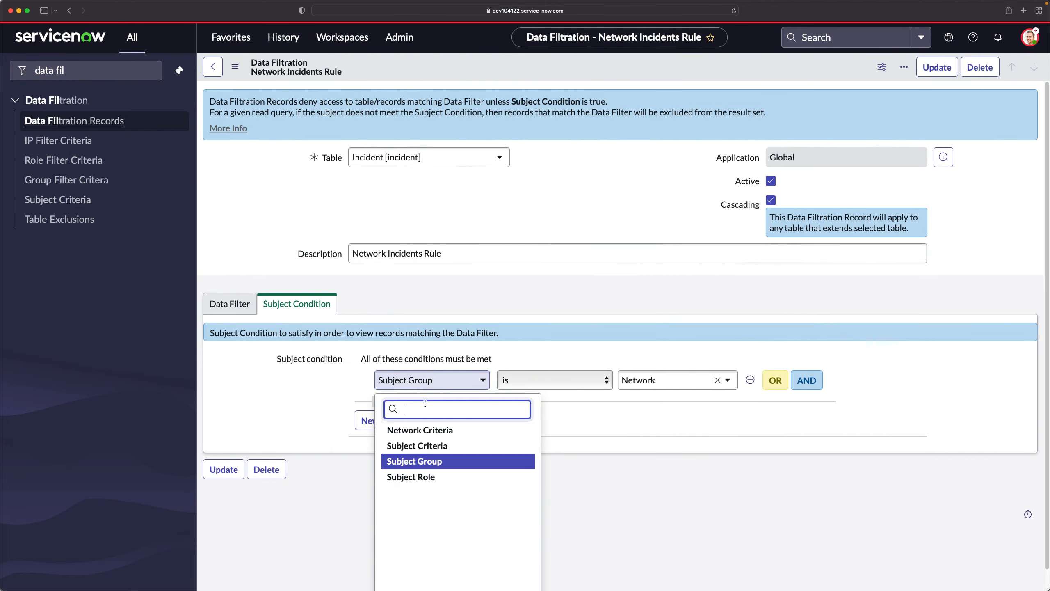
{"action": "left_click", "coordinate": [420, 430]}
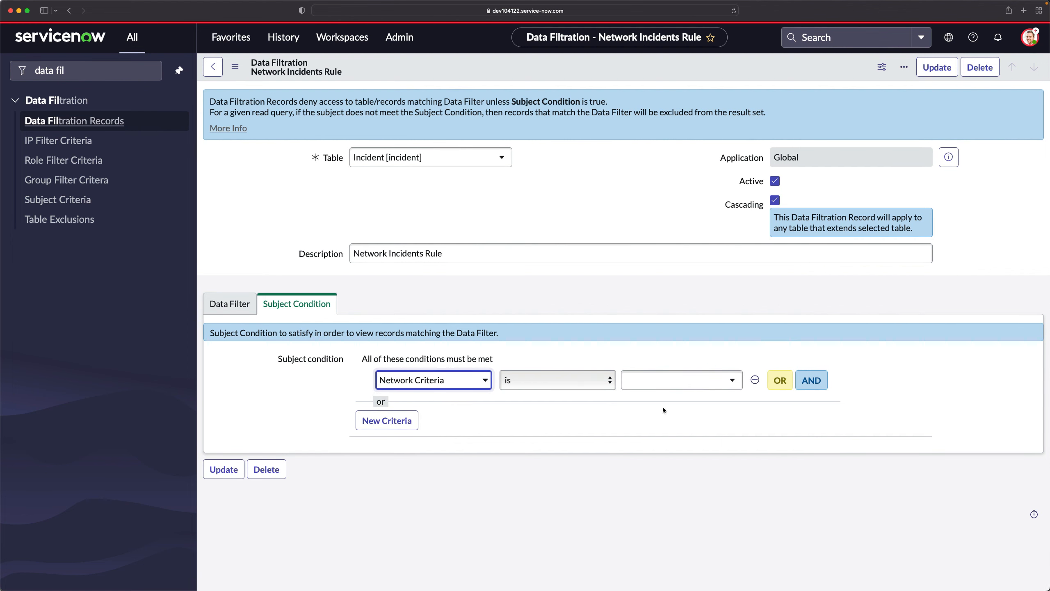
{"action": "left_click", "coordinate": [672, 387]}
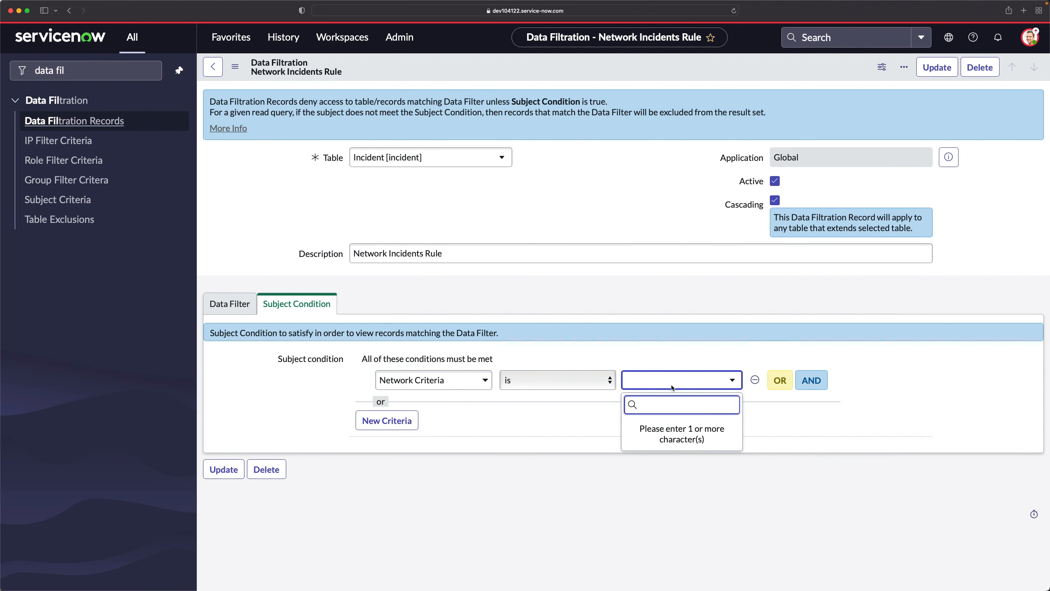
{"action": "type", "text": "a"}
{"action": "key", "text": "BackSpace"}
{"action": "type", "text": "d"}
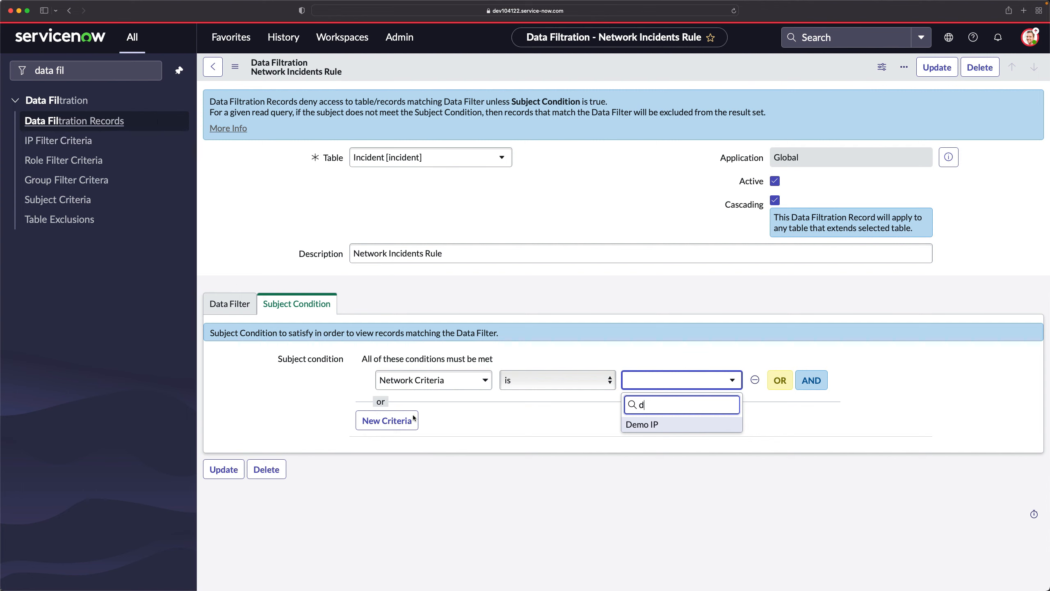
Try Subject Criteria as the rule's subject condition and search its available values with "a" and "*"
{"action": "left_click", "coordinate": [437, 381]}
{"action": "left_click", "coordinate": [437, 381]}
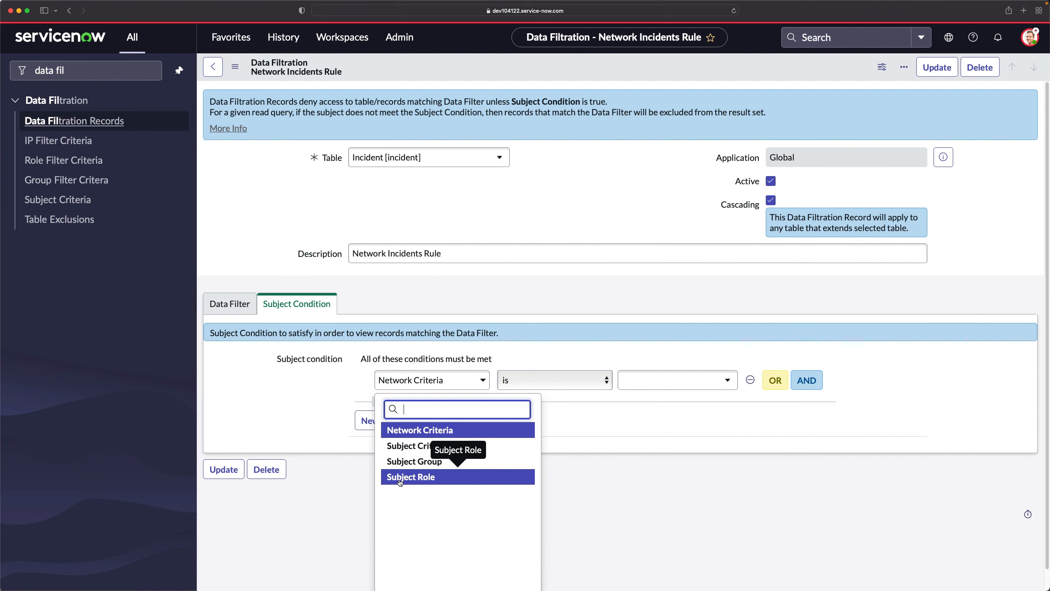
{"action": "left_click", "coordinate": [410, 446]}
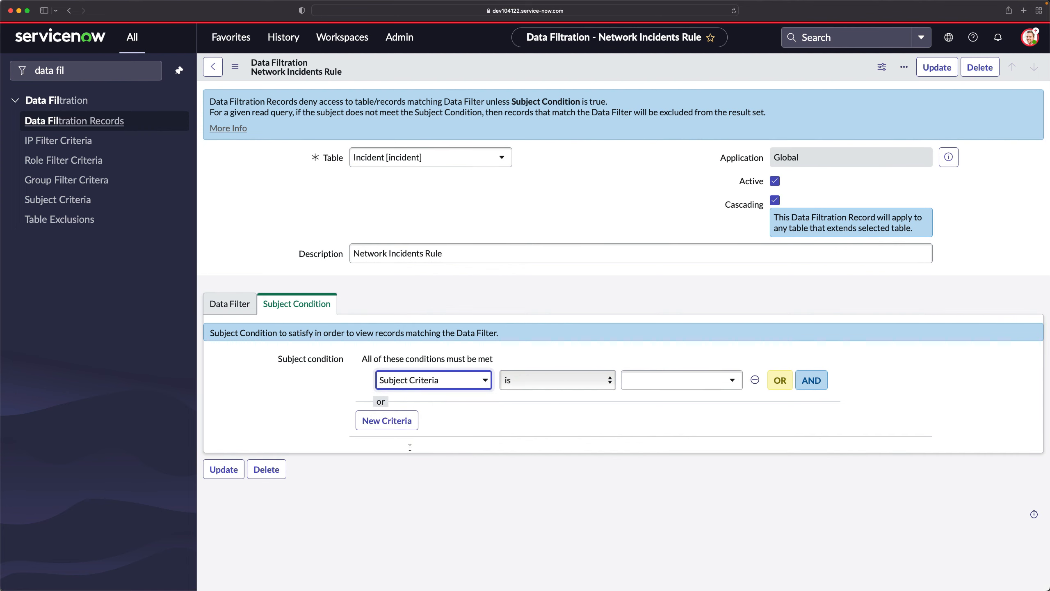
{"action": "left_click", "coordinate": [639, 382]}
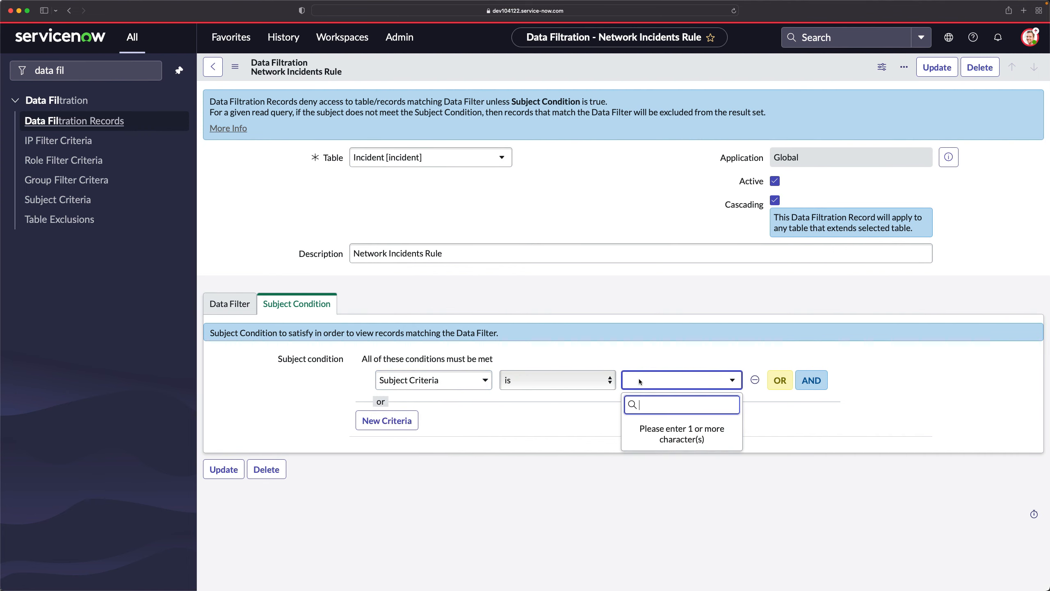
{"action": "type", "text": "a"}
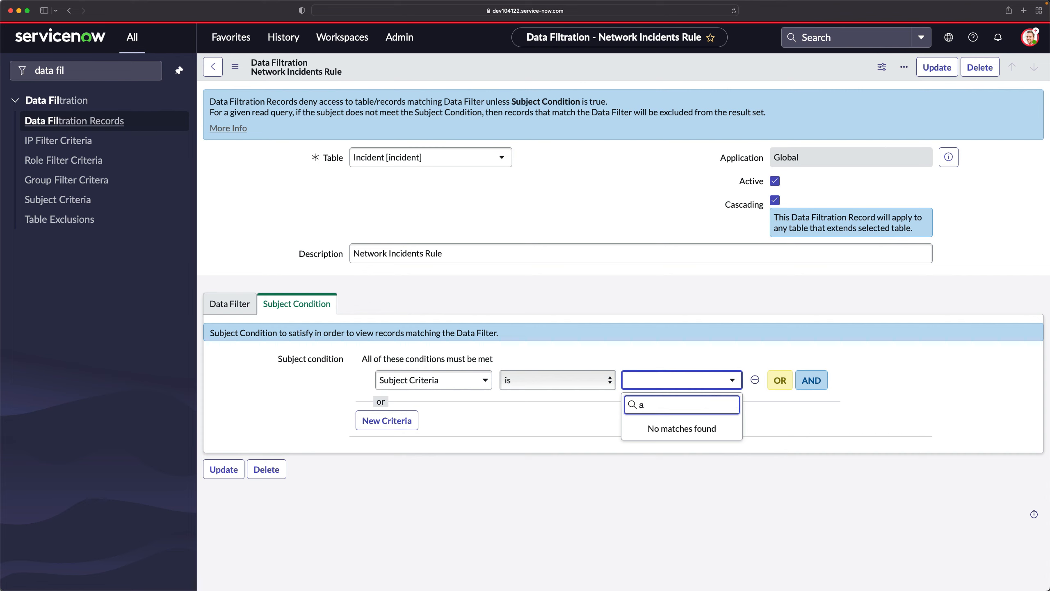
{"action": "key", "text": "BackSpace"}
{"action": "type", "text": "*"}
{"action": "key", "text": "BackSpace"}
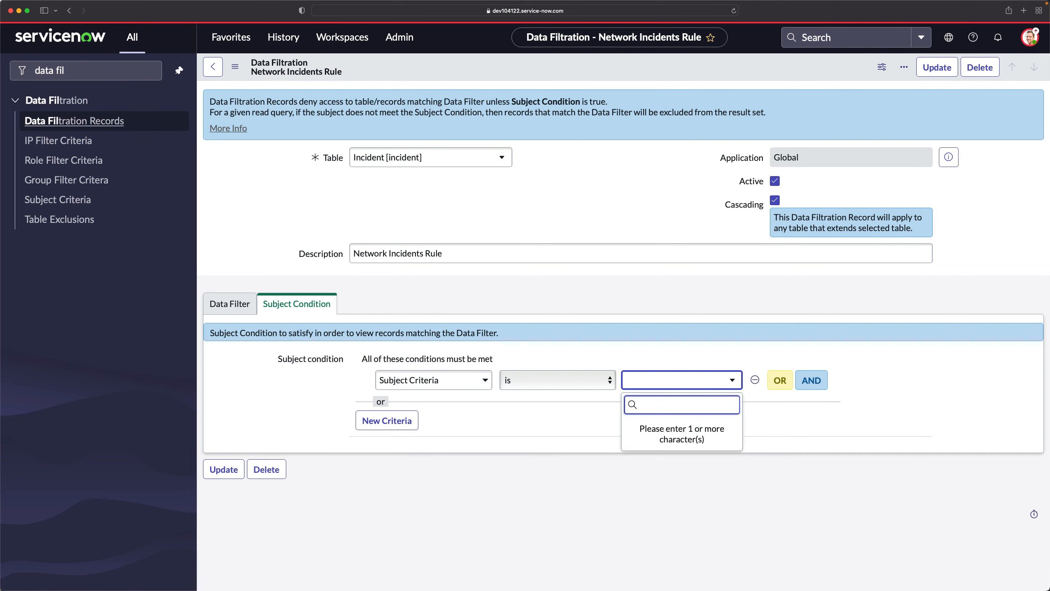
{"action": "type", "text": "*"}
{"action": "key", "text": "BackSpace"}
{"action": "type", "text": "*"}
{"action": "key", "text": "BackSpace"}
Leave the Network Incidents Rule without saving its changes and open the Subject Criteria list
{"action": "left_click", "coordinate": [67, 202]}
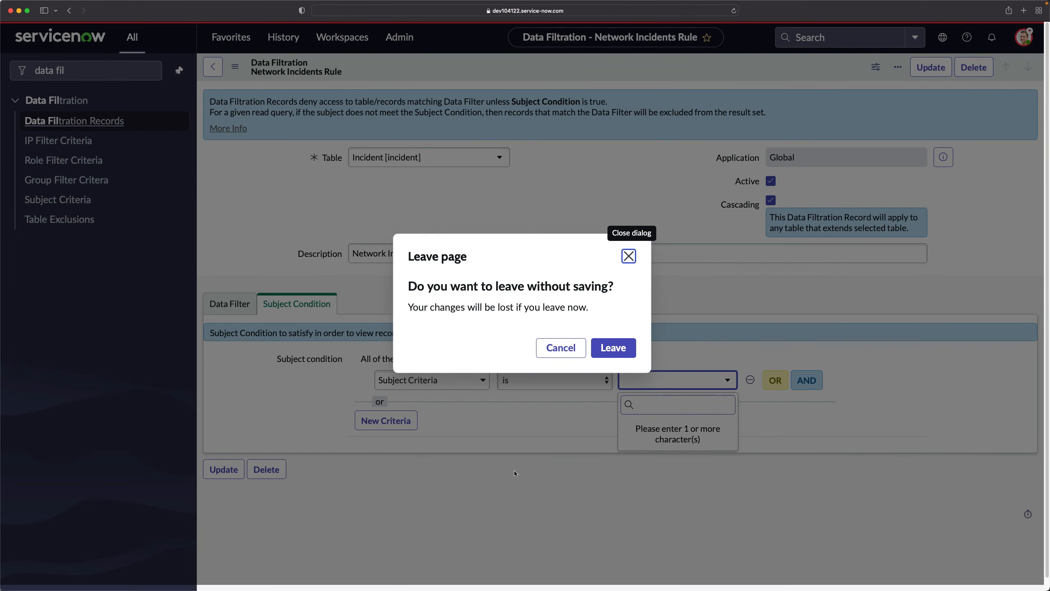
{"action": "left_click", "coordinate": [621, 354]}
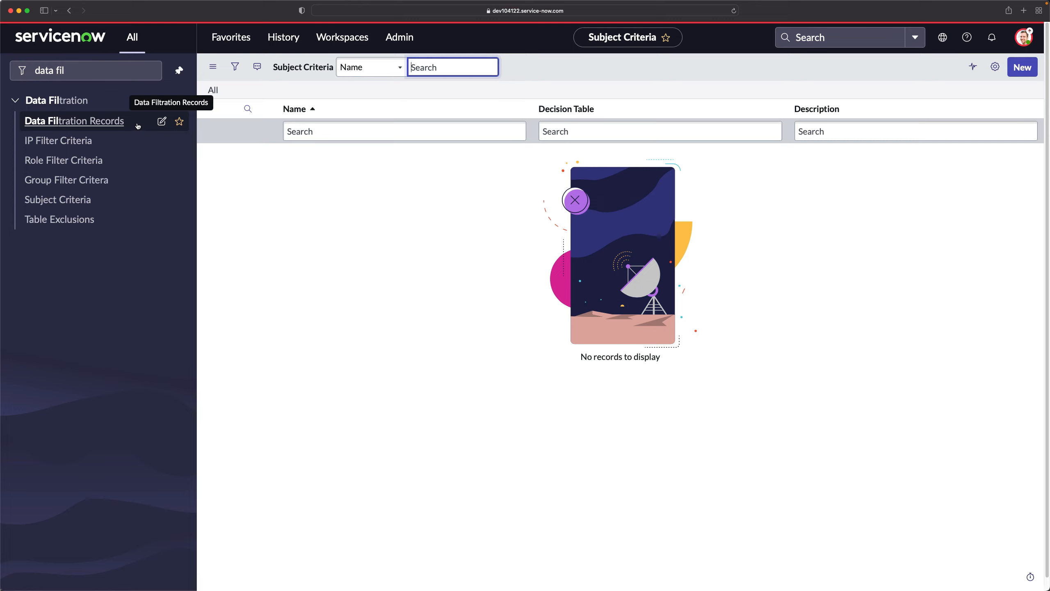
{"action": "left_click", "coordinate": [138, 126]}
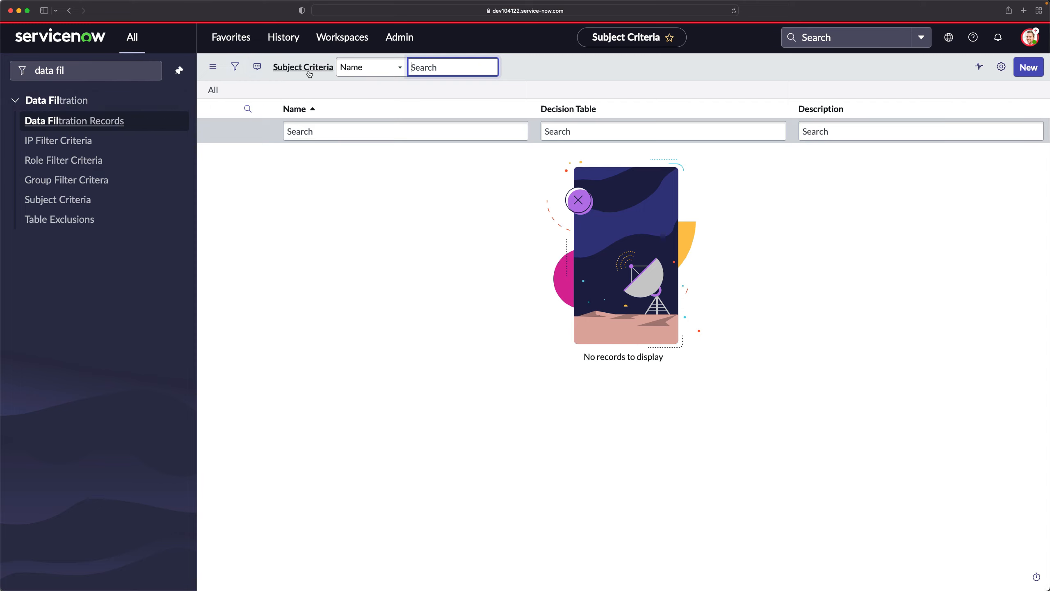
Create a subject criteria record named "Demo Subject Criteria" and save it while keeping it open
{"action": "left_click", "coordinate": [1029, 75]}
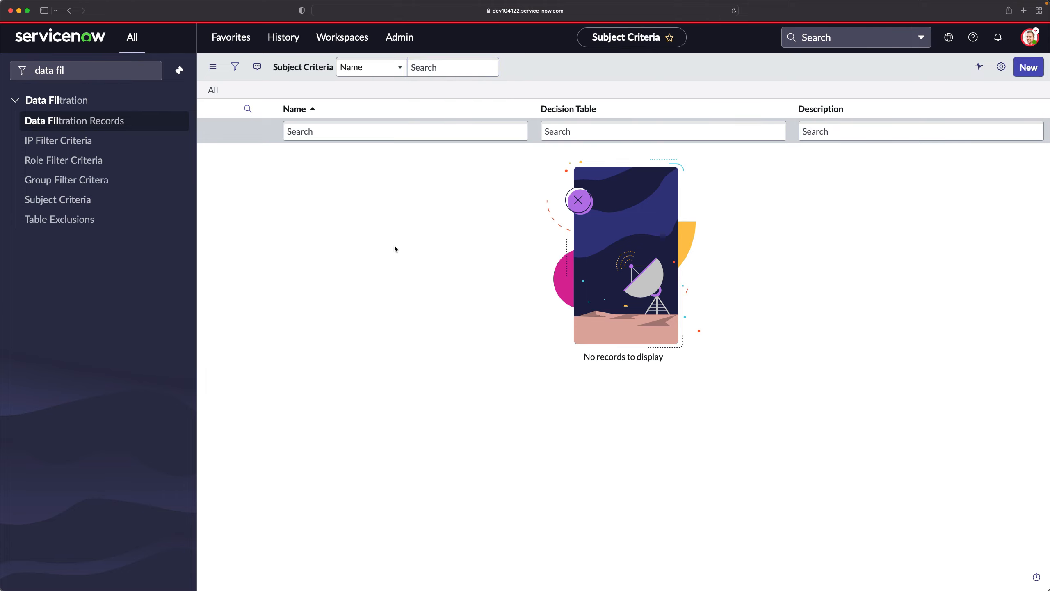
{"action": "type", "text": "Demo"}
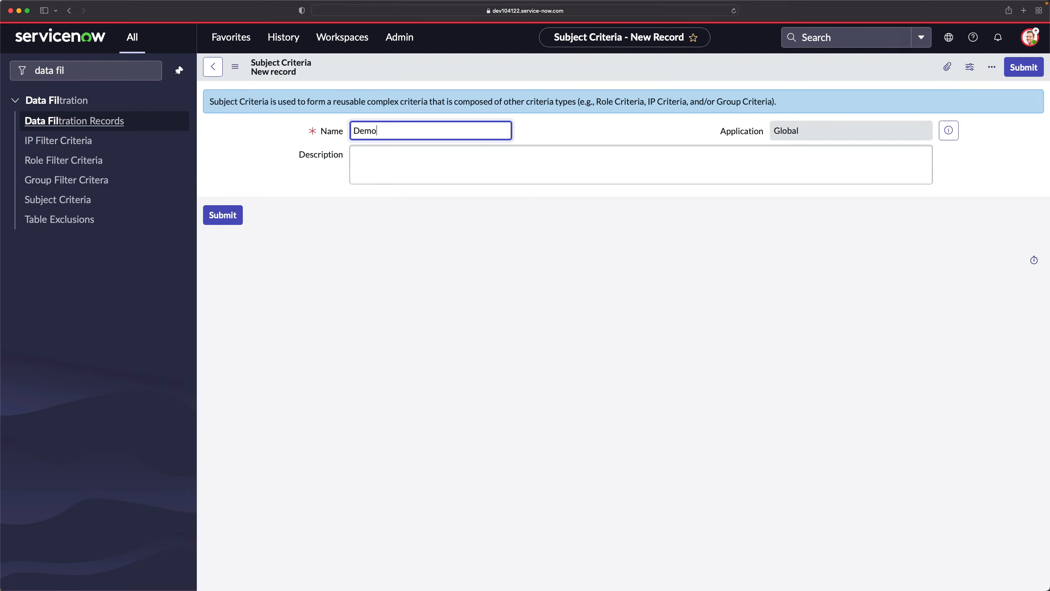
{"action": "type", "text": " Subject Sriteria"}
{"action": "key", "text": "BackSpace"}
{"action": "key", "text": "BackSpace"}
{"action": "key", "text": "BackSpace"}
{"action": "key", "text": "BackSpace"}
{"action": "key", "text": "BackSpace"}
{"action": "key", "text": "BackSpace"}
{"action": "key", "text": "BackSpace"}
{"action": "type", "text": "Criteria"}
{"action": "left_click", "coordinate": [594, 223]}
{"action": "right_click", "coordinate": [560, 77]}
{"action": "left_click", "coordinate": [579, 80]}
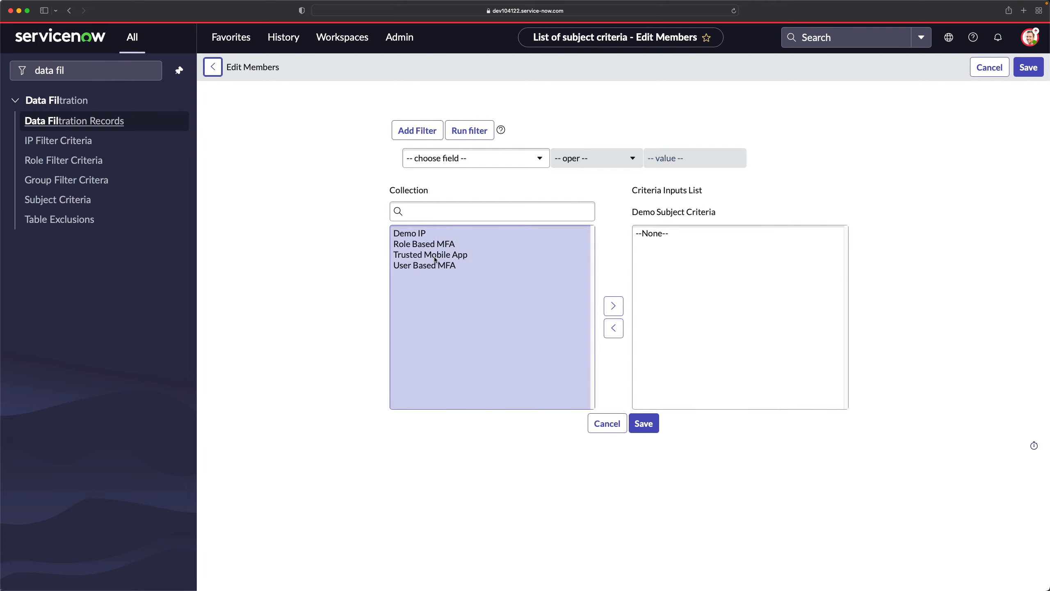
Create a role filter criteria record named "Knowledge" with the condition Role is knowledge, and submit it
{"action": "left_click", "coordinate": [51, 162]}
{"action": "left_click", "coordinate": [1032, 71]}
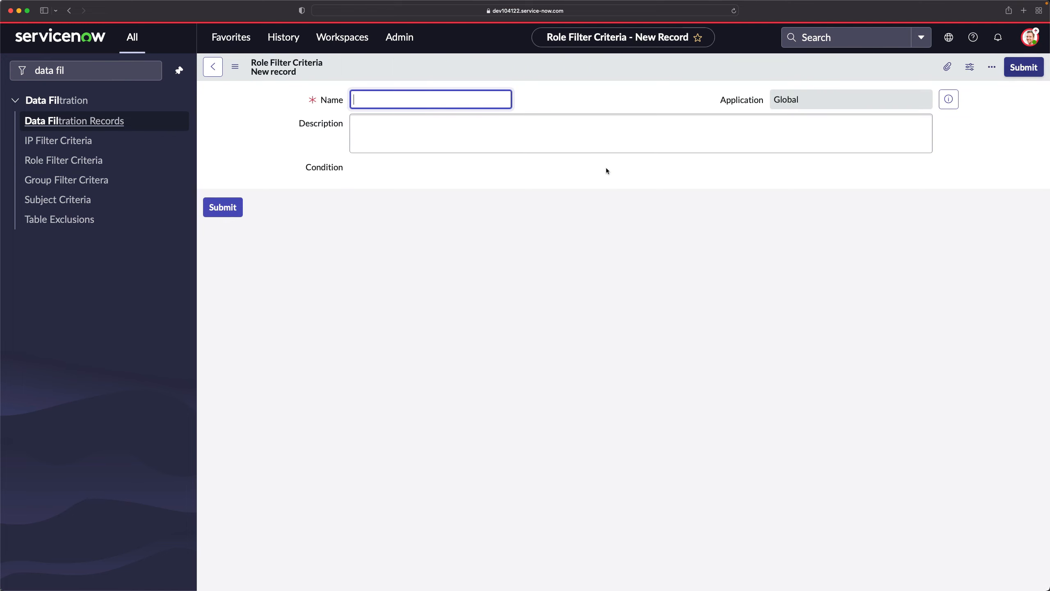
{"action": "type", "text": "Knowledge"}
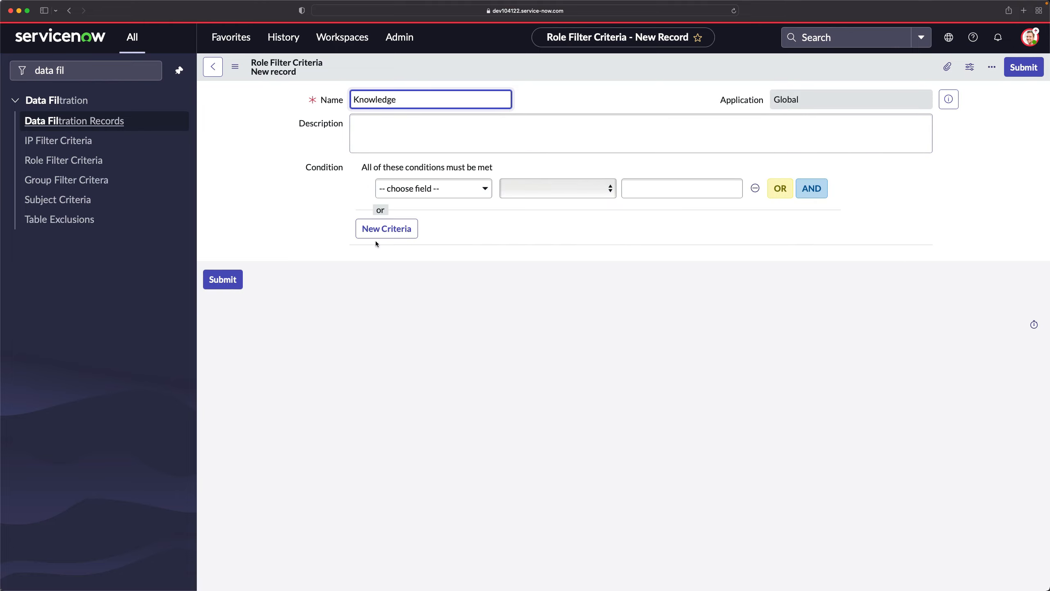
{"action": "left_click", "coordinate": [434, 189]}
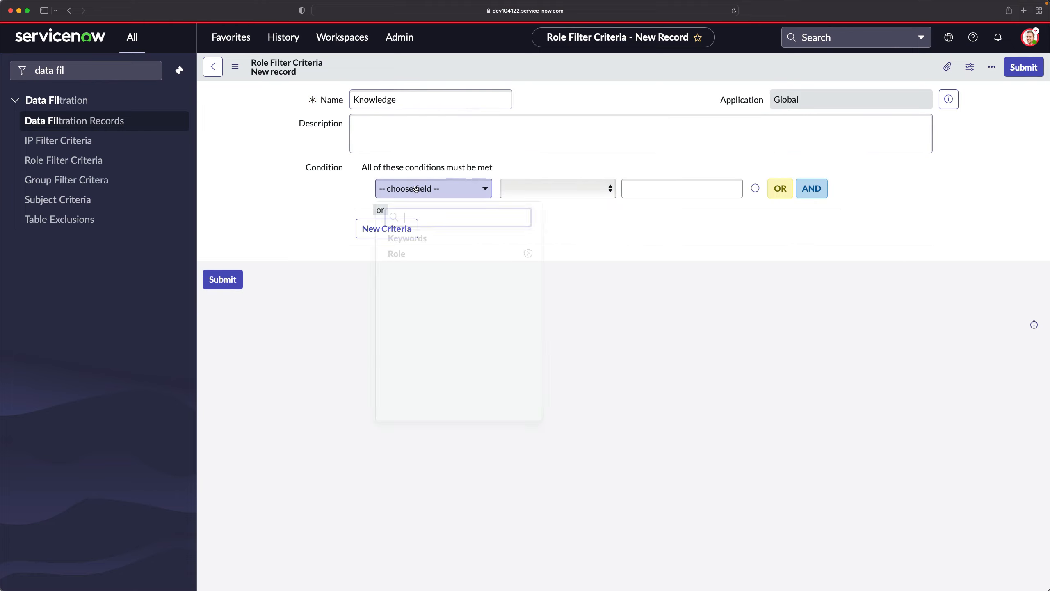
{"action": "left_click", "coordinate": [444, 254]}
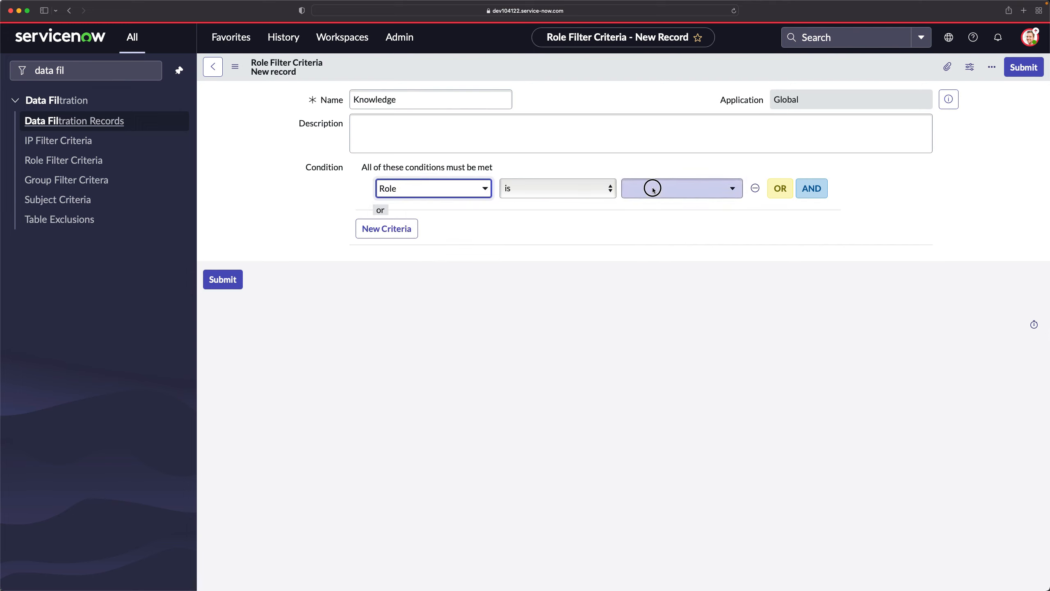
{"action": "left_click", "coordinate": [652, 187]}
{"action": "type", "text": "know"}
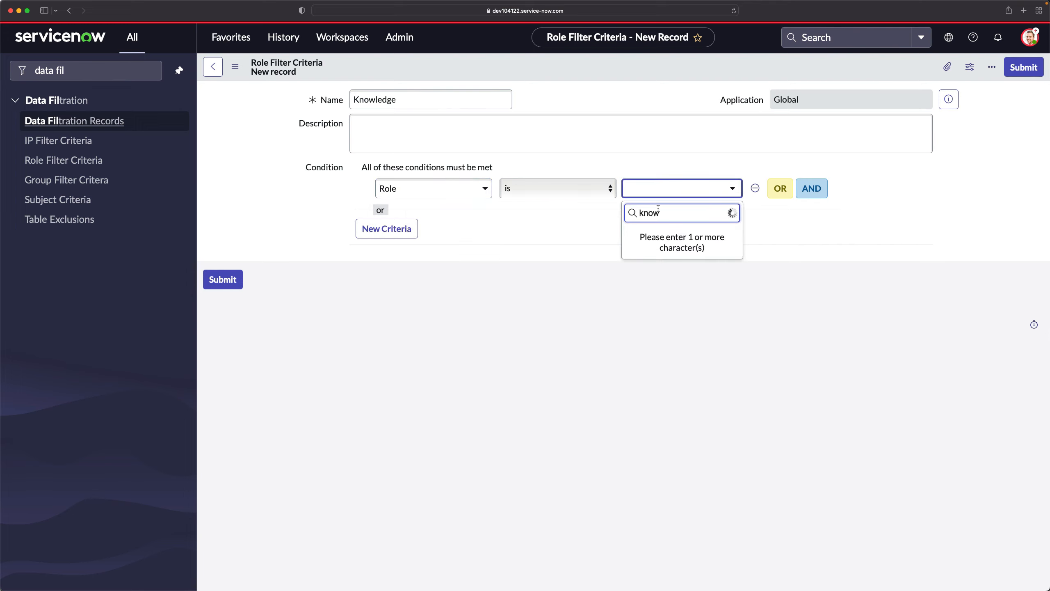
{"action": "left_click", "coordinate": [660, 232]}
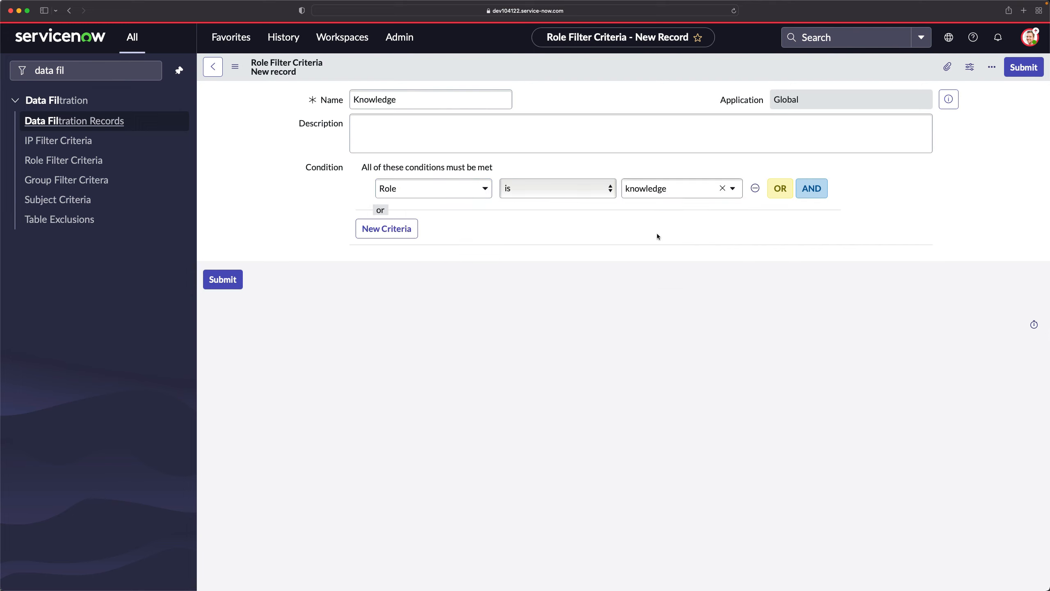
{"action": "left_click", "coordinate": [230, 280]}
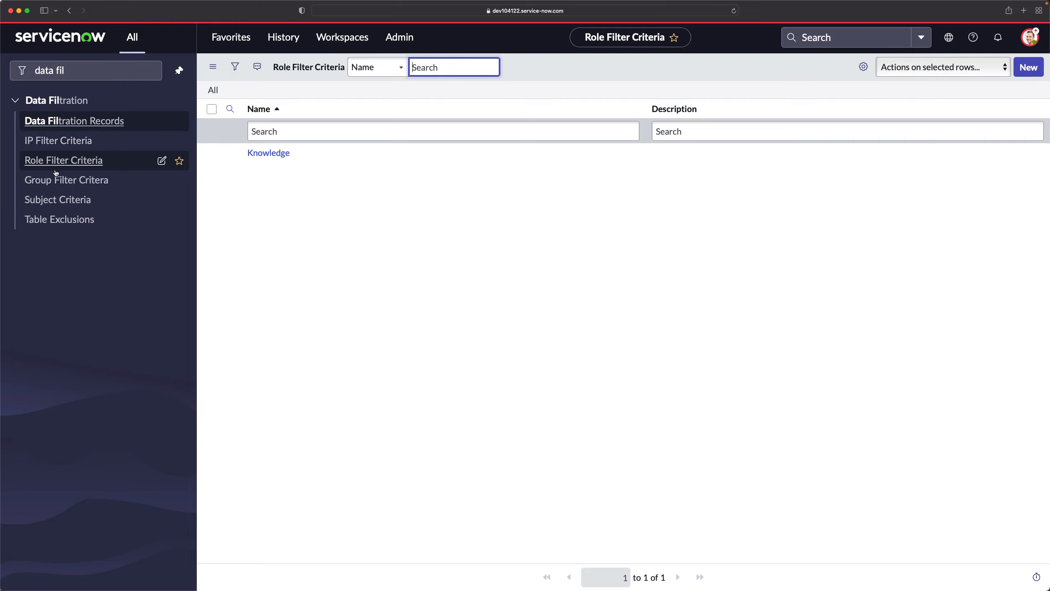
Create a group filter criteria record named "Network Filter" containing the Network group, and submit it
{"action": "left_click", "coordinate": [49, 180]}
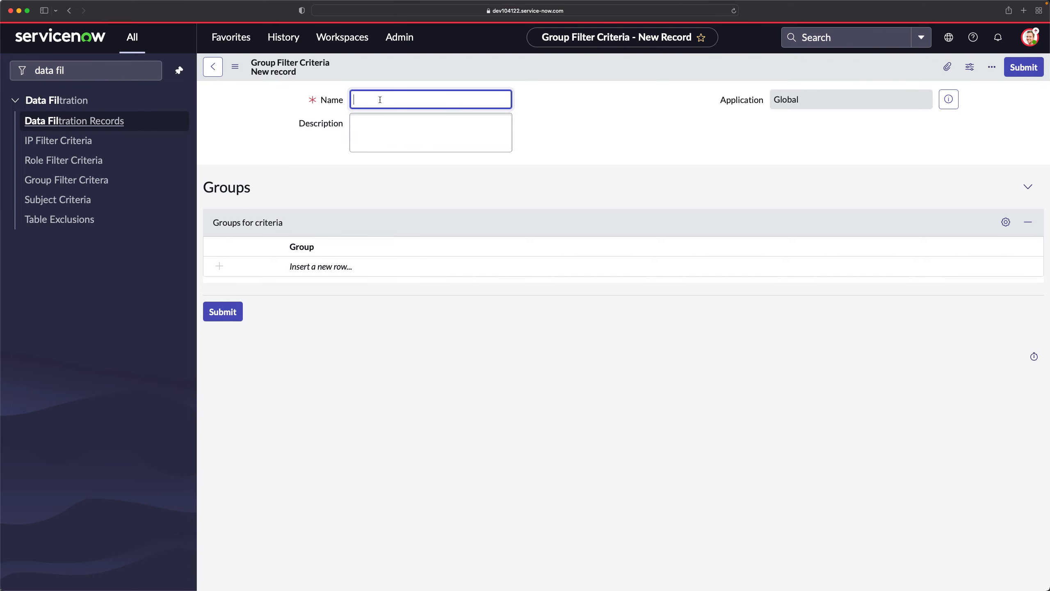
{"action": "type", "text": "Network Filter"}
{"action": "left_click", "coordinate": [318, 266]}
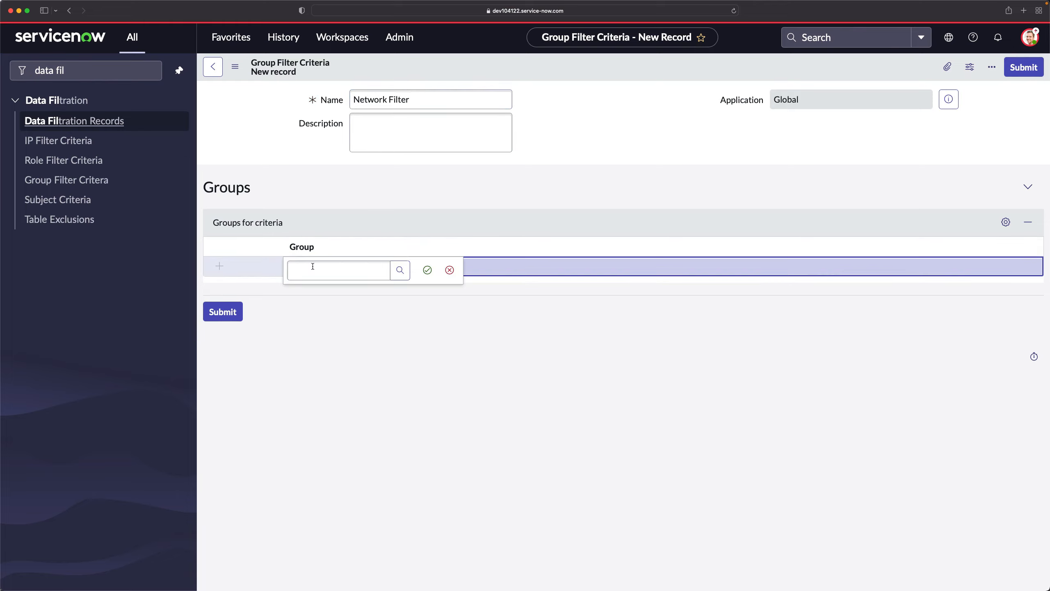
{"action": "left_click", "coordinate": [313, 266]}
{"action": "type", "text": "net"}
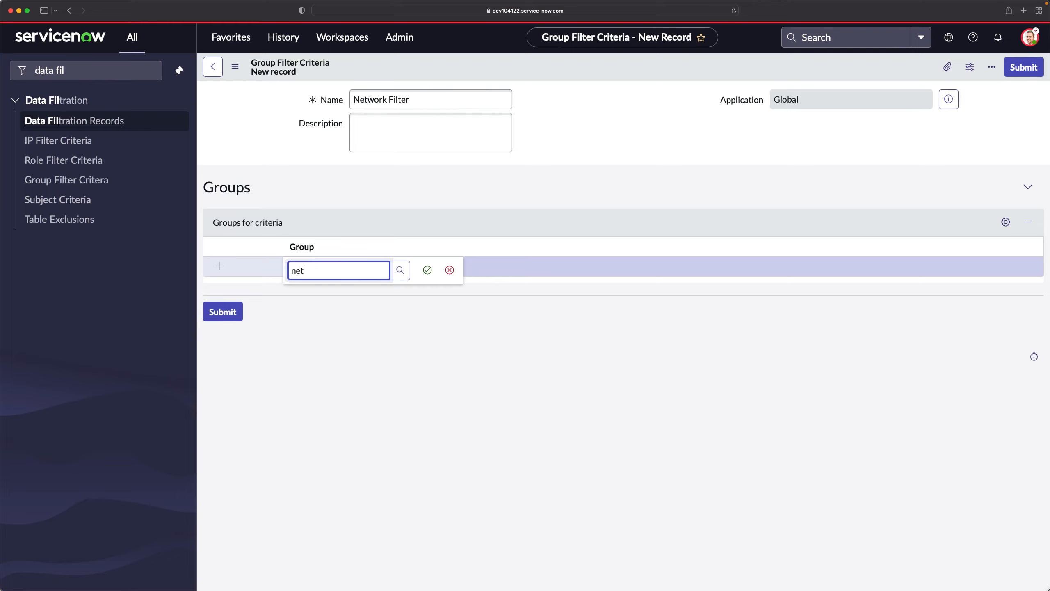
{"action": "left_click", "coordinate": [305, 300]}
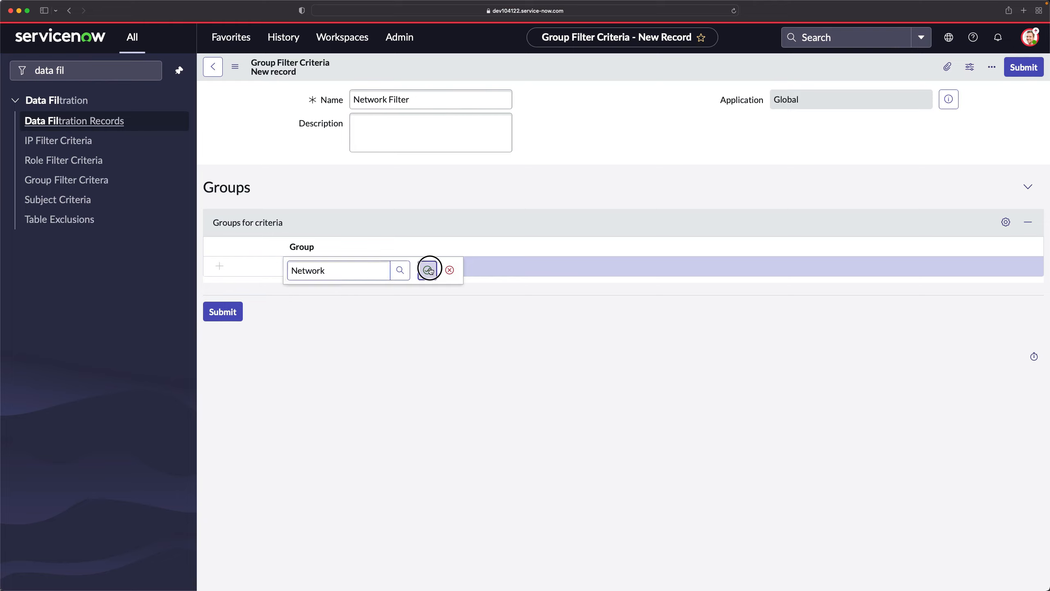
{"action": "left_click", "coordinate": [427, 269]}
{"action": "right_click", "coordinate": [564, 78]}
{"action": "left_click", "coordinate": [256, 380]}
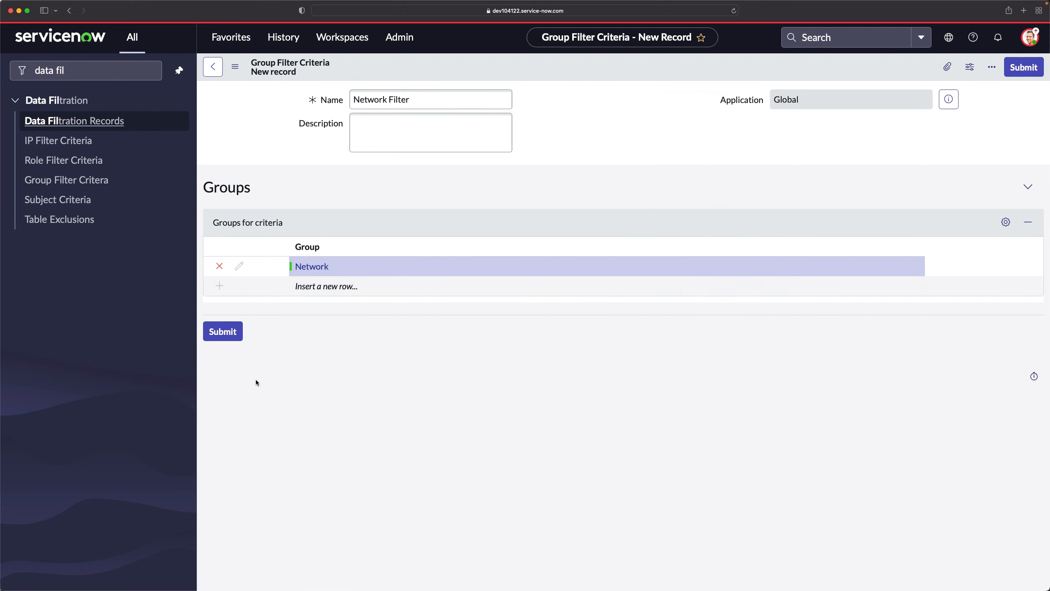
{"action": "left_click", "coordinate": [218, 333]}
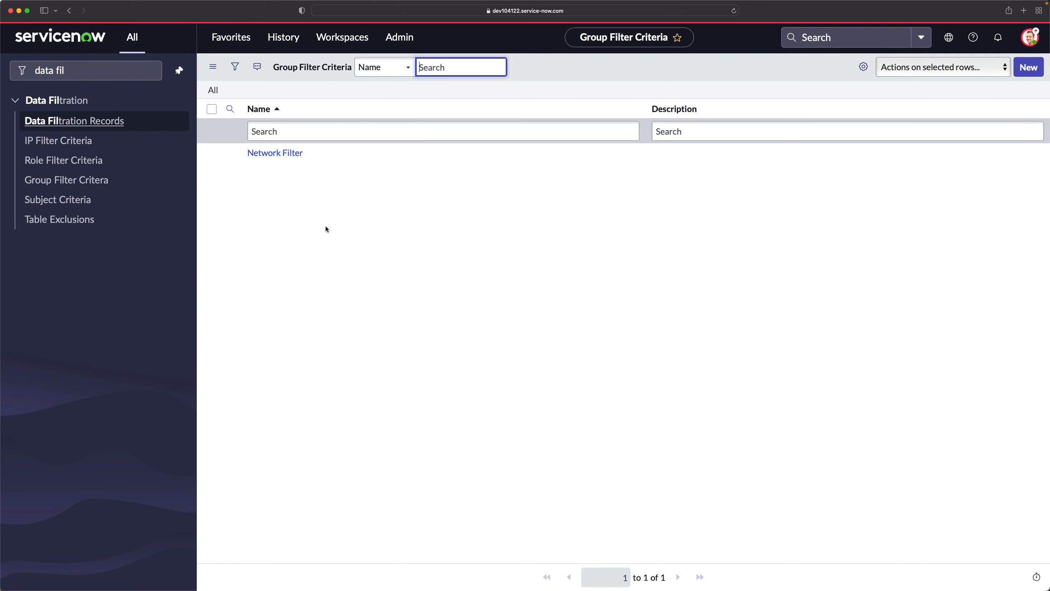
Add Demo IP, Knowledge and Network Filter as criteria inputs of Demo Subject Criteria and save the selection
{"action": "left_click", "coordinate": [58, 201]}
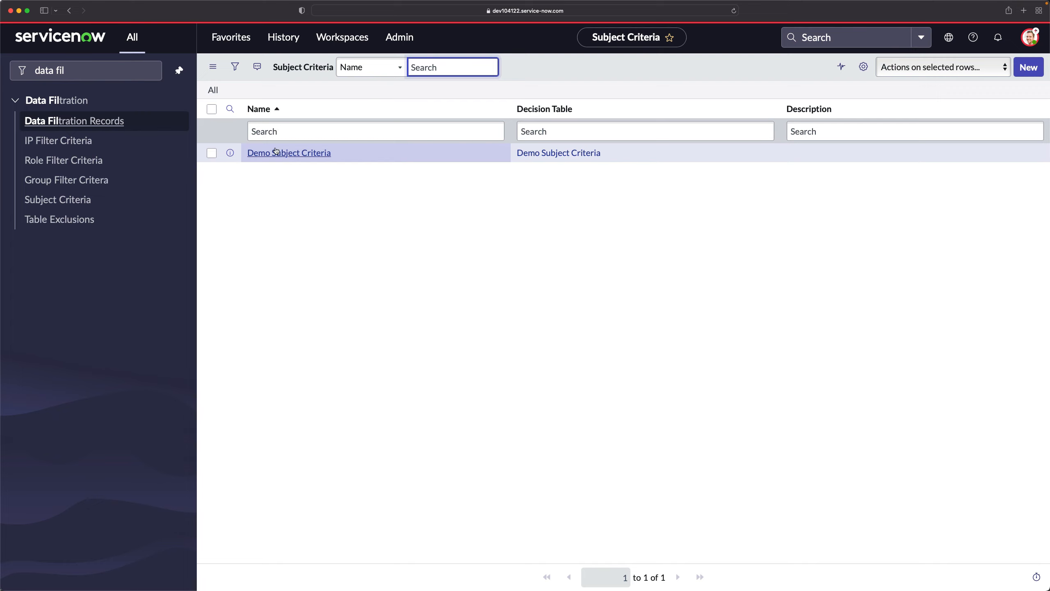
{"action": "left_click", "coordinate": [277, 155]}
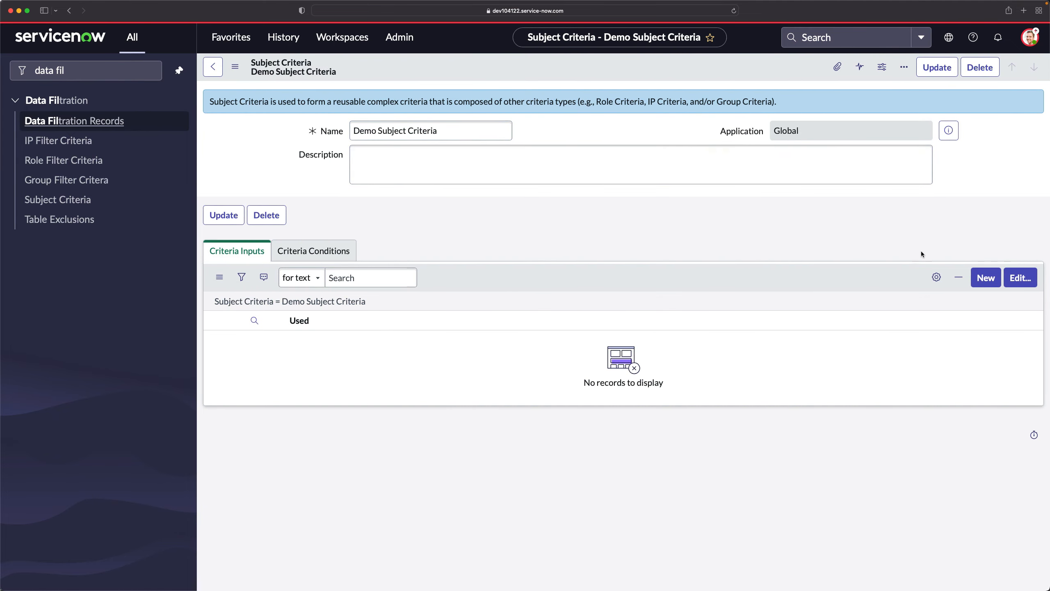
{"action": "left_click", "coordinate": [1020, 281]}
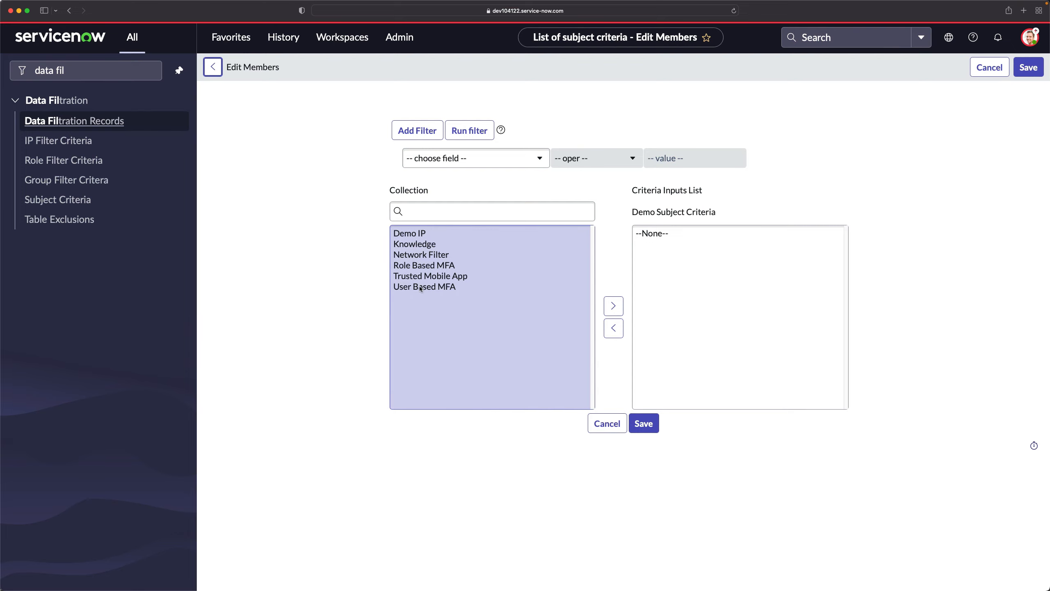
{"action": "double_click", "coordinate": [423, 234]}
{"action": "double_click", "coordinate": [423, 234]}
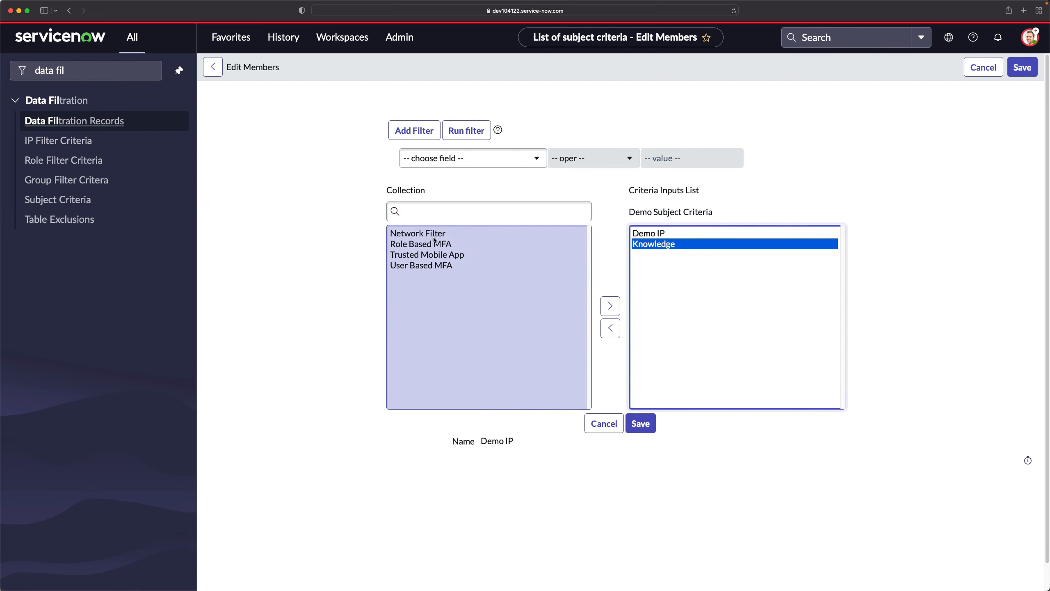
{"action": "double_click", "coordinate": [423, 234]}
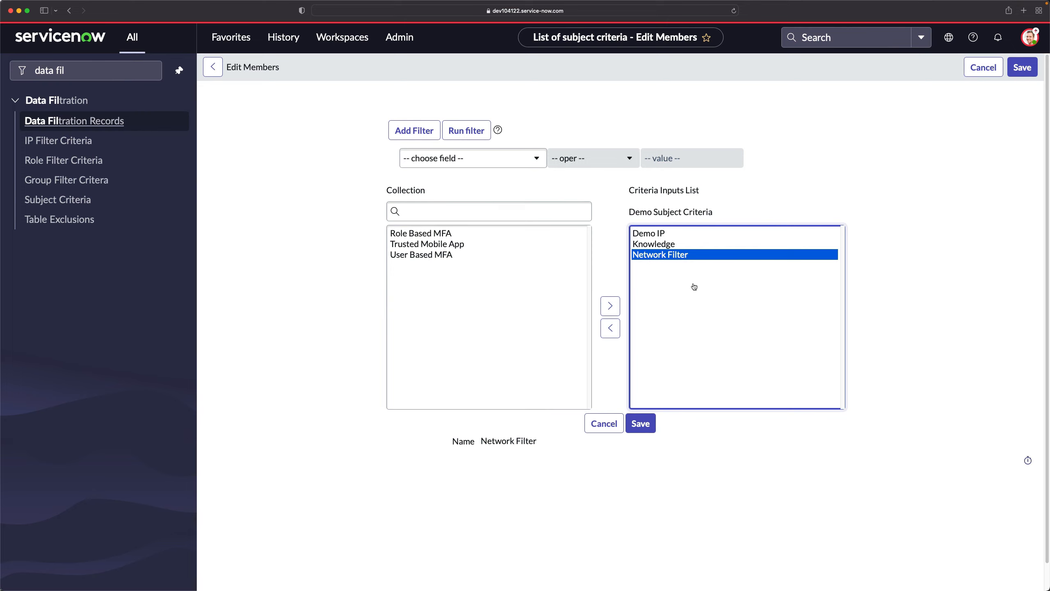
{"action": "left_click", "coordinate": [640, 425]}
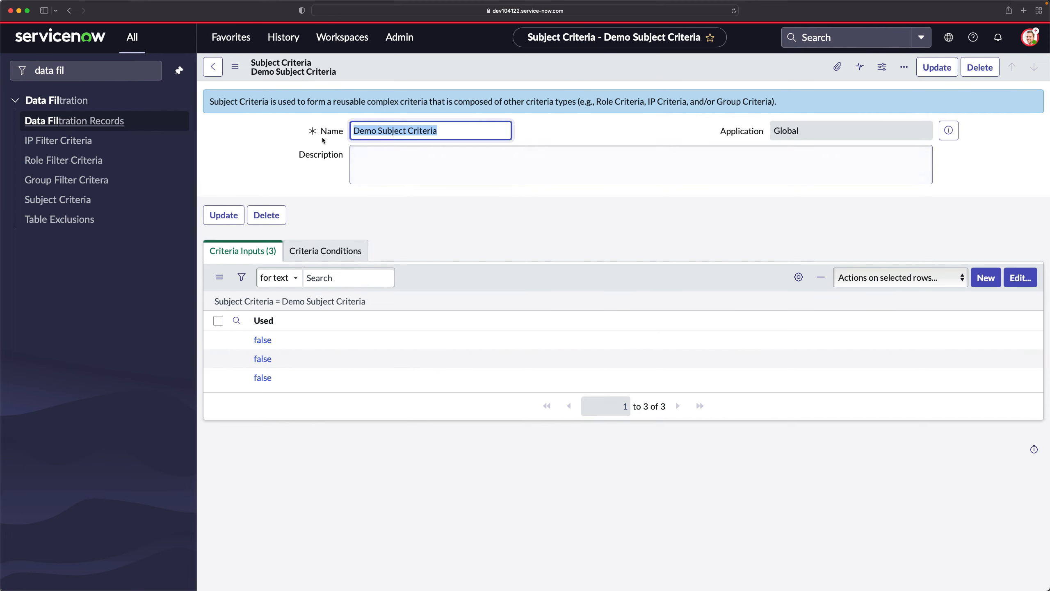
Reopen the Network Incidents Rule data filtration record and set its subject condition to Subject Criteria is Demo Subject Criteria
{"action": "left_click", "coordinate": [48, 200]}
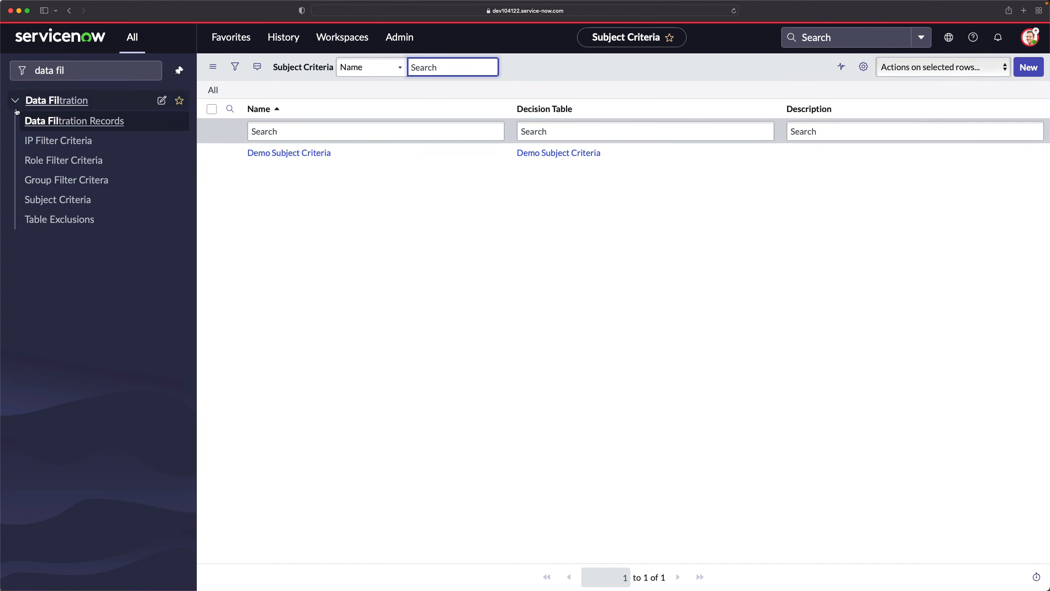
{"action": "left_click", "coordinate": [51, 120]}
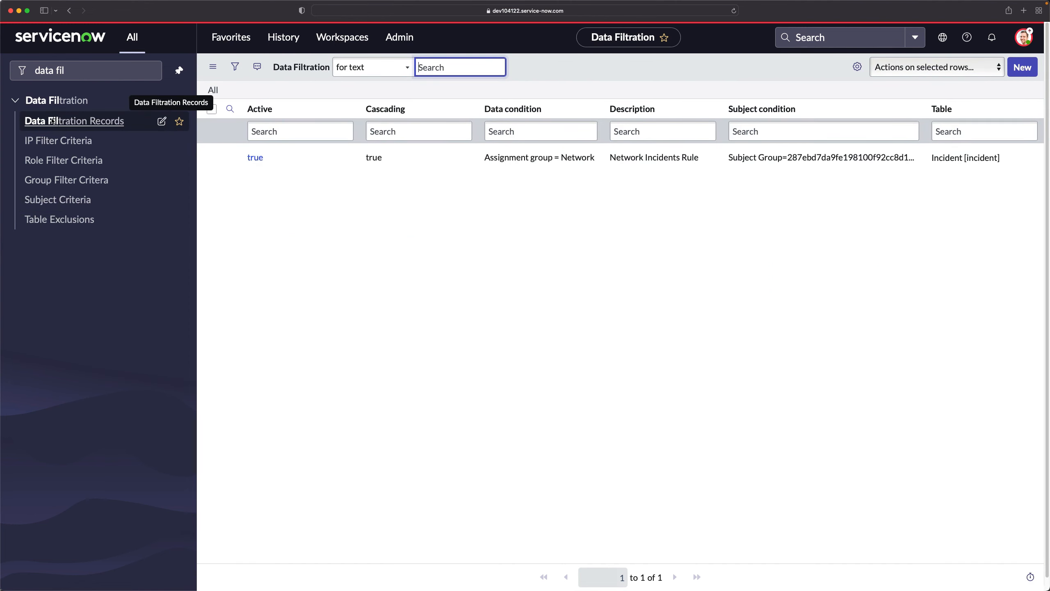
{"action": "left_click", "coordinate": [256, 158]}
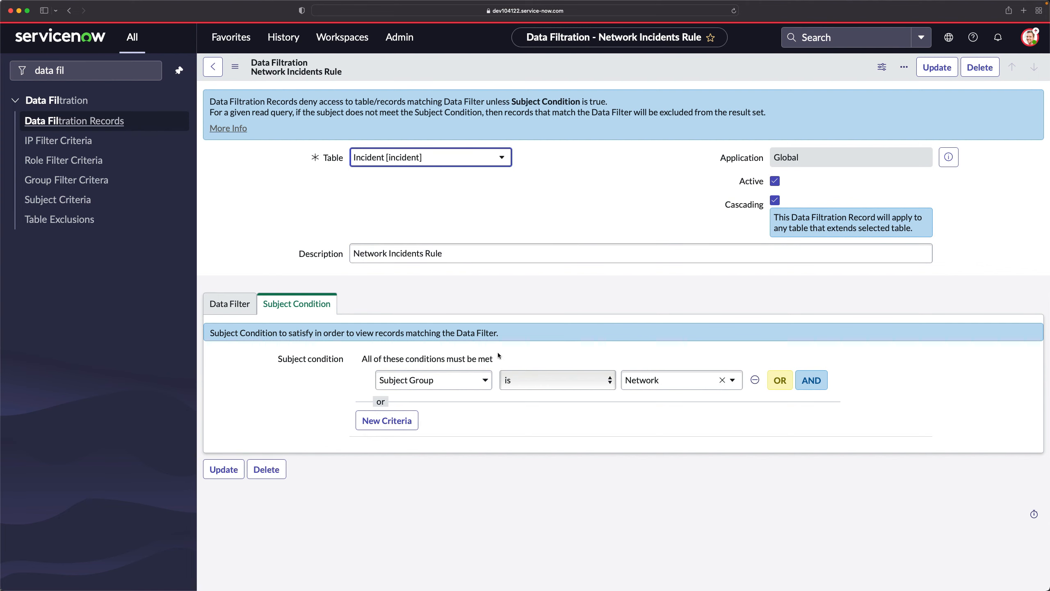
{"action": "left_click", "coordinate": [421, 380]}
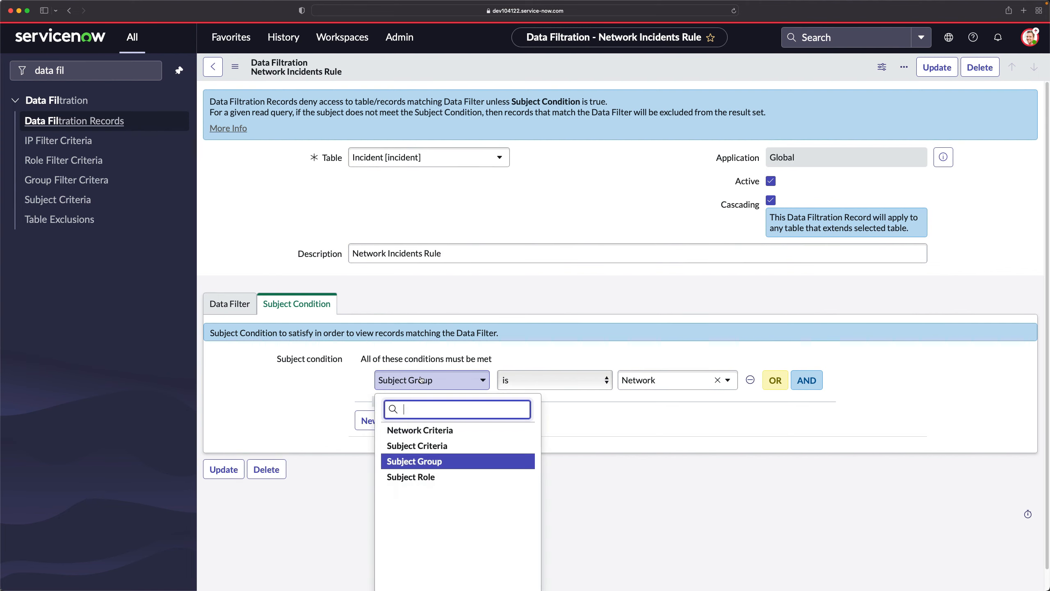
{"action": "left_click", "coordinate": [425, 449]}
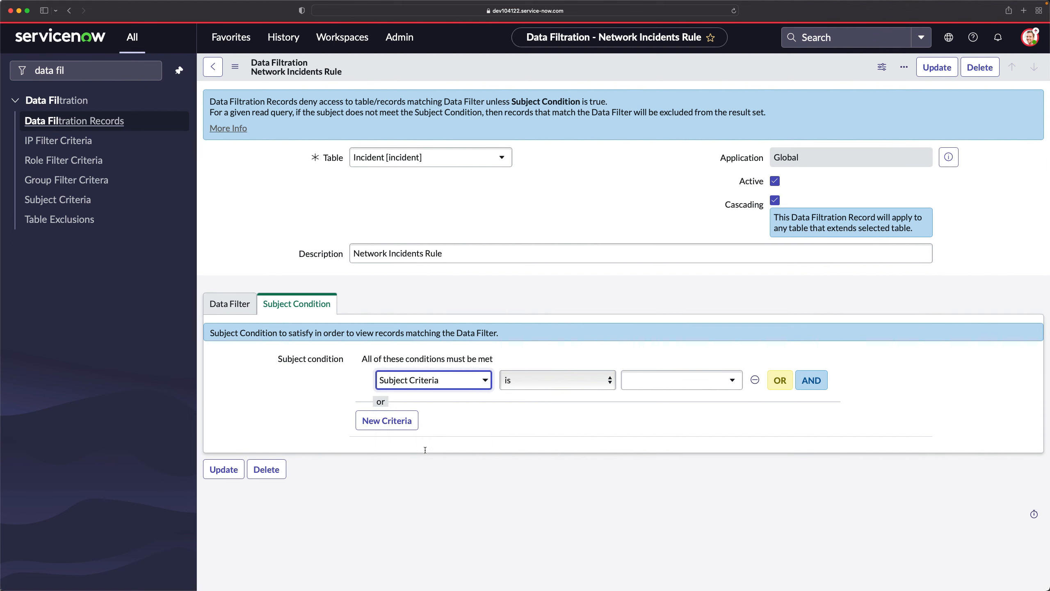
{"action": "left_click", "coordinate": [669, 381]}
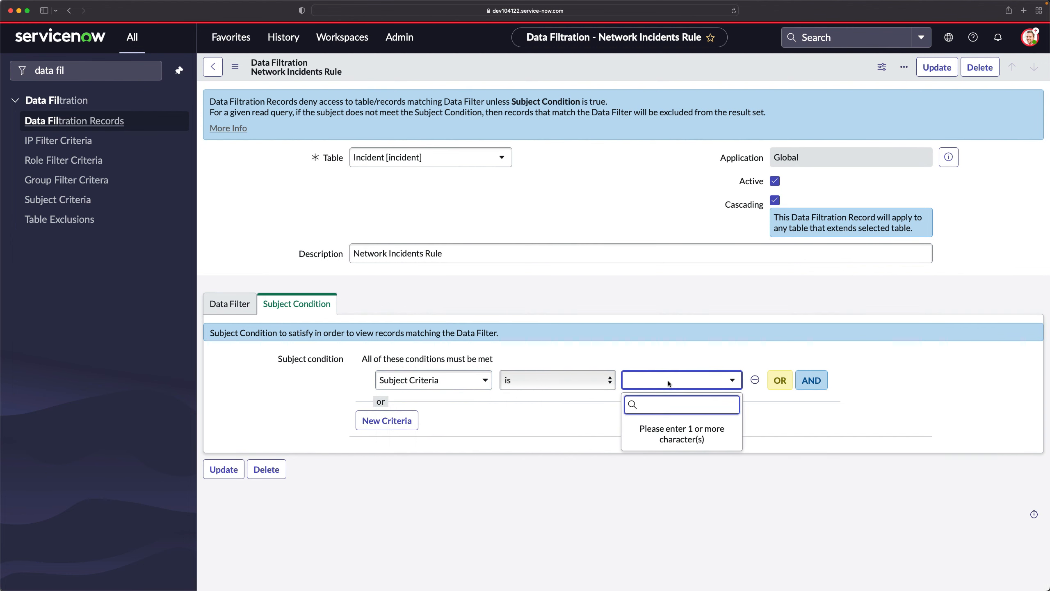
{"action": "type", "text": "s"}
{"action": "key", "text": "BackSpace"}
{"action": "type", "text": "de"}
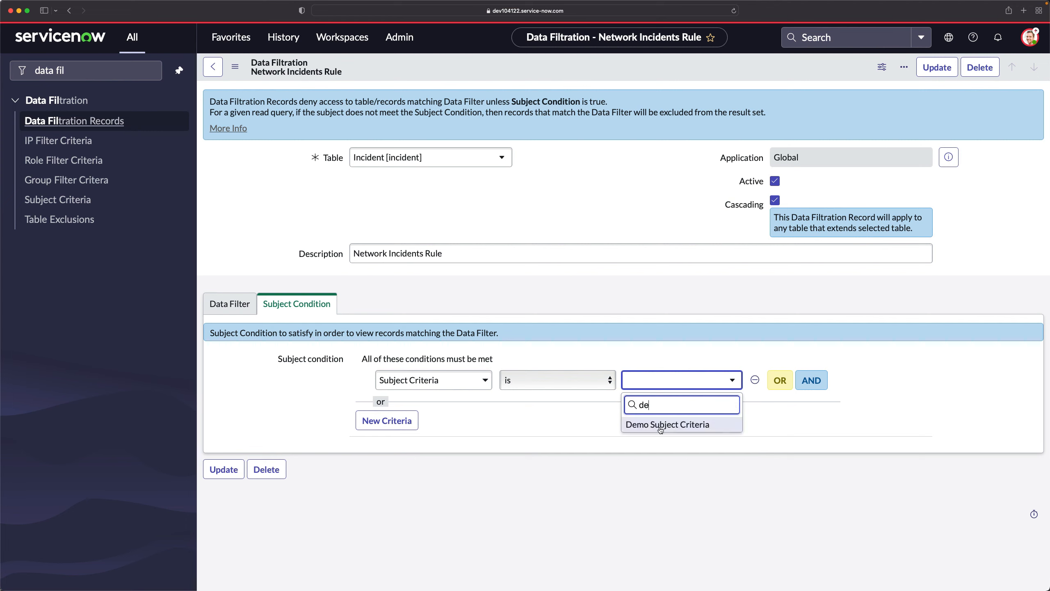
{"action": "left_click", "coordinate": [657, 426]}
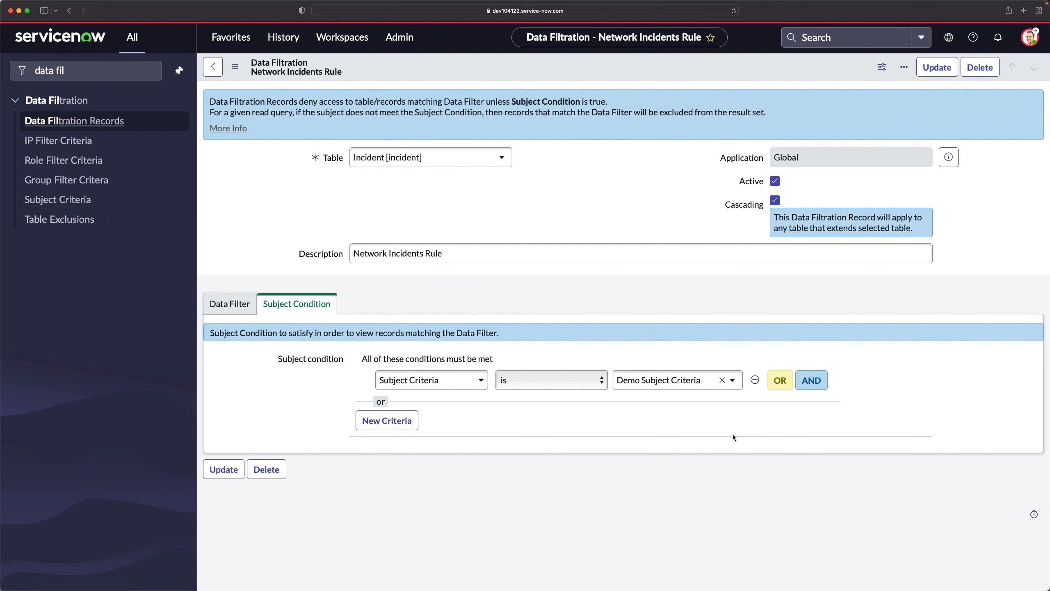
{"action": "left_click", "coordinate": [69, 205]}
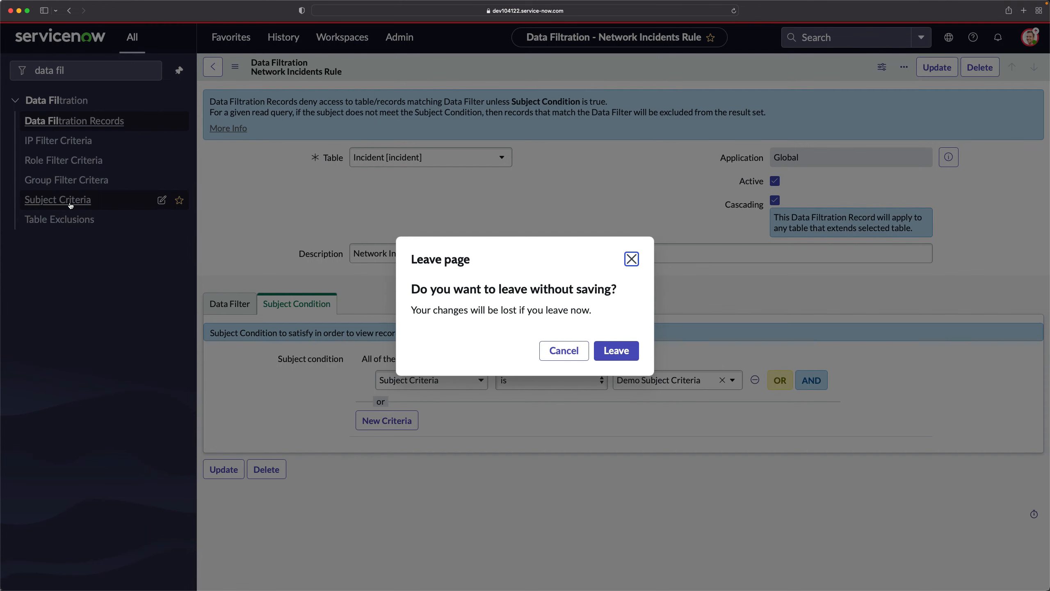
{"action": "left_click", "coordinate": [581, 352]}
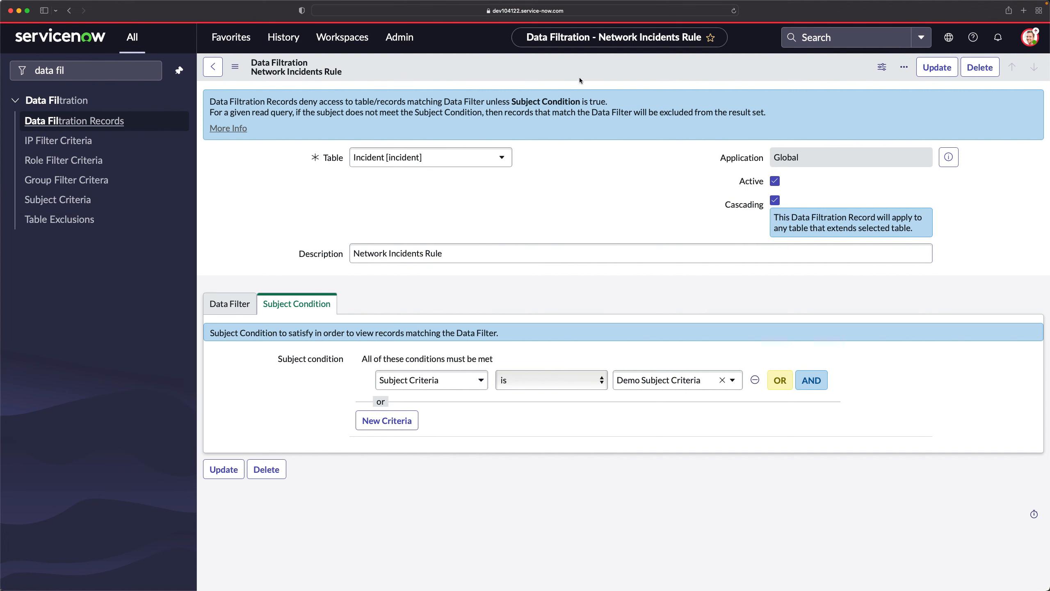
Save the Network Incidents Rule data filtration record, and open the Demo Subject Criteria record from the subject criteria list
{"action": "right_click", "coordinate": [614, 82]}
{"action": "left_click", "coordinate": [614, 83]}
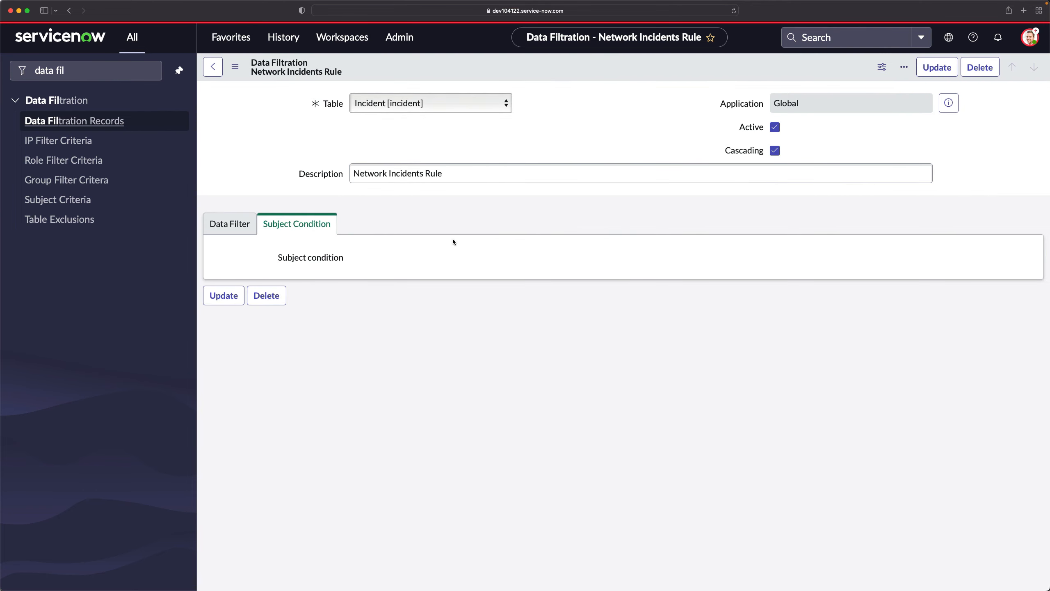
{"action": "left_click", "coordinate": [42, 202]}
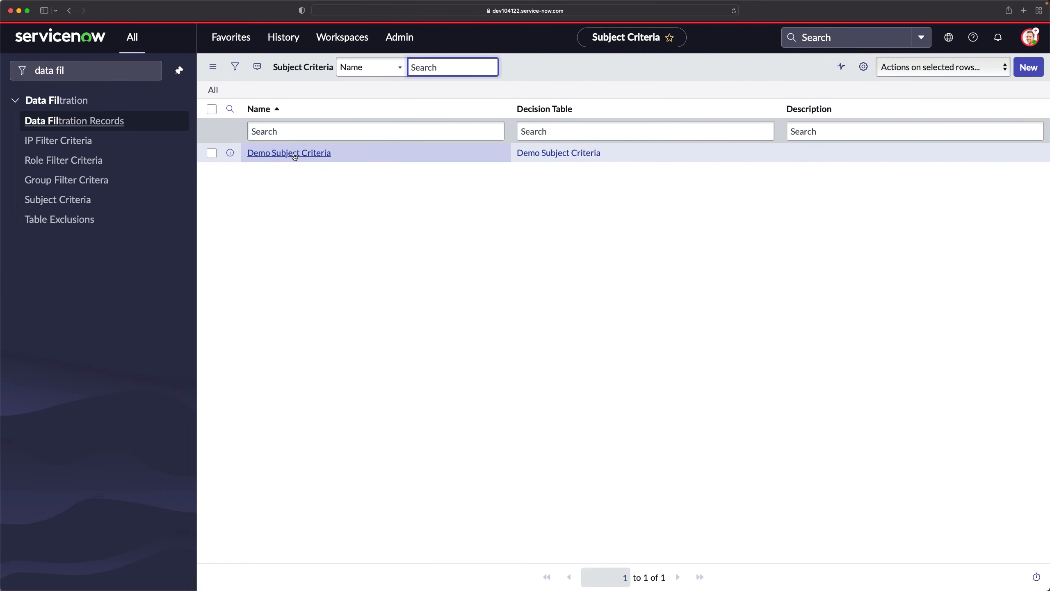
{"action": "left_click", "coordinate": [283, 153]}
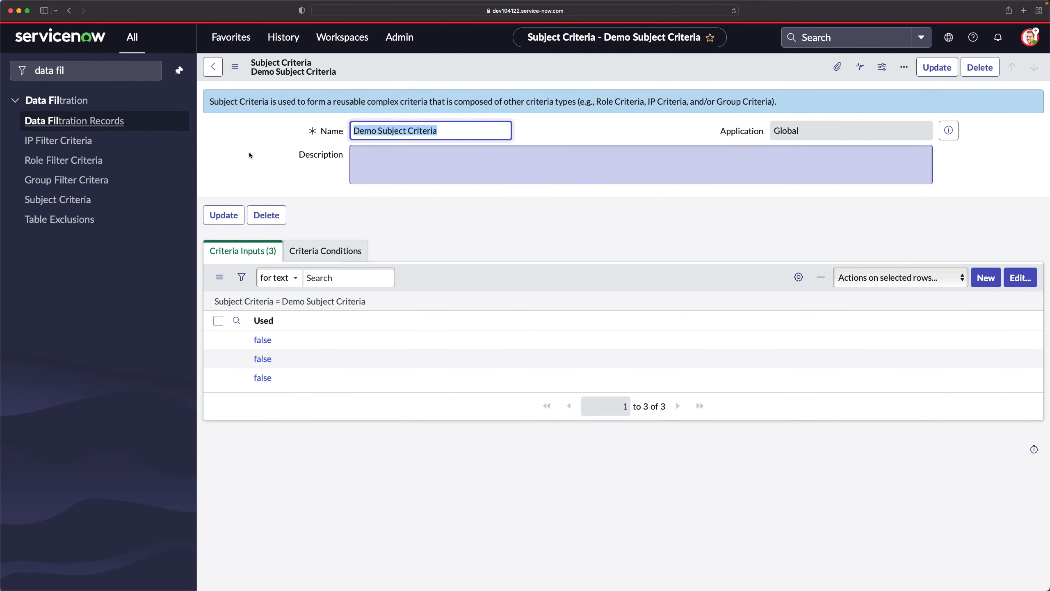
{"action": "left_click", "coordinate": [249, 153]}
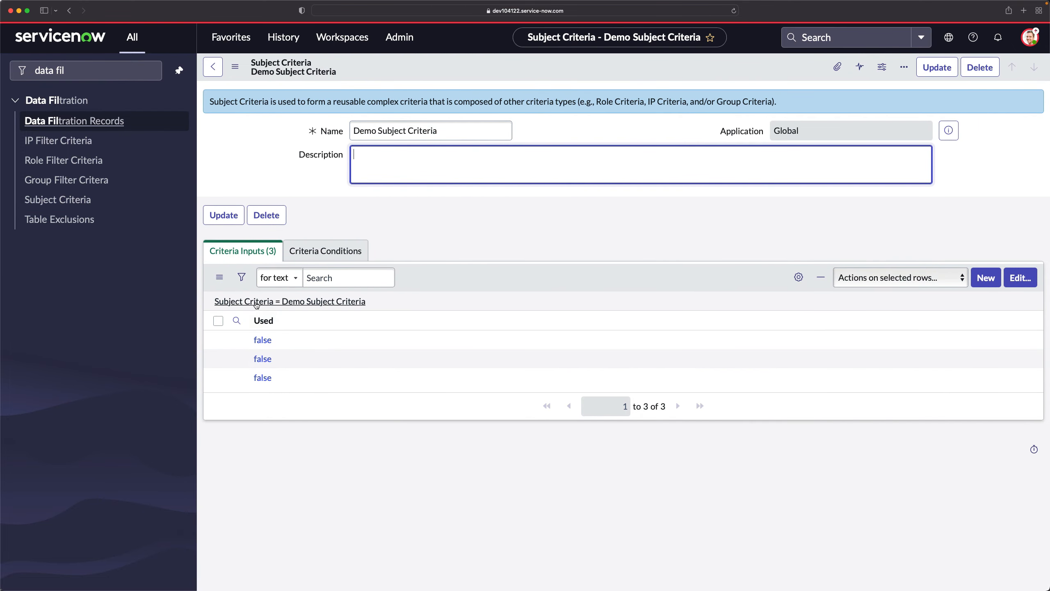
Personalize the criteria inputs list of Demo Subject Criteria by adding the Display name and Filter Criteria columns
{"action": "left_click_drag", "start_coordinate": [711, 359], "coordinate": [996, 299]}
{"action": "left_click", "coordinate": [799, 278]}
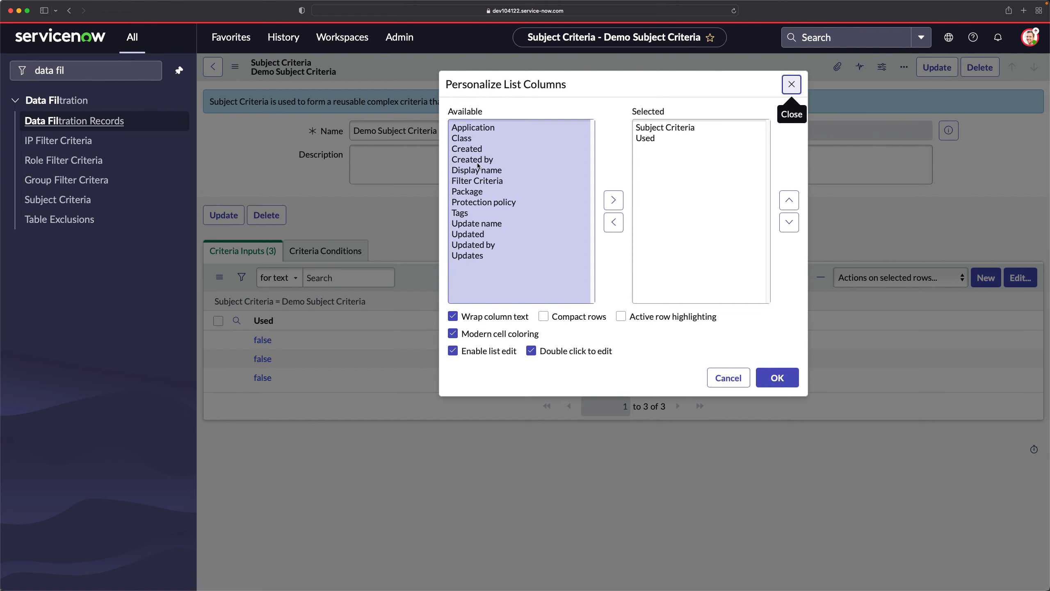
{"action": "double_click", "coordinate": [478, 170]}
{"action": "double_click", "coordinate": [482, 170]}
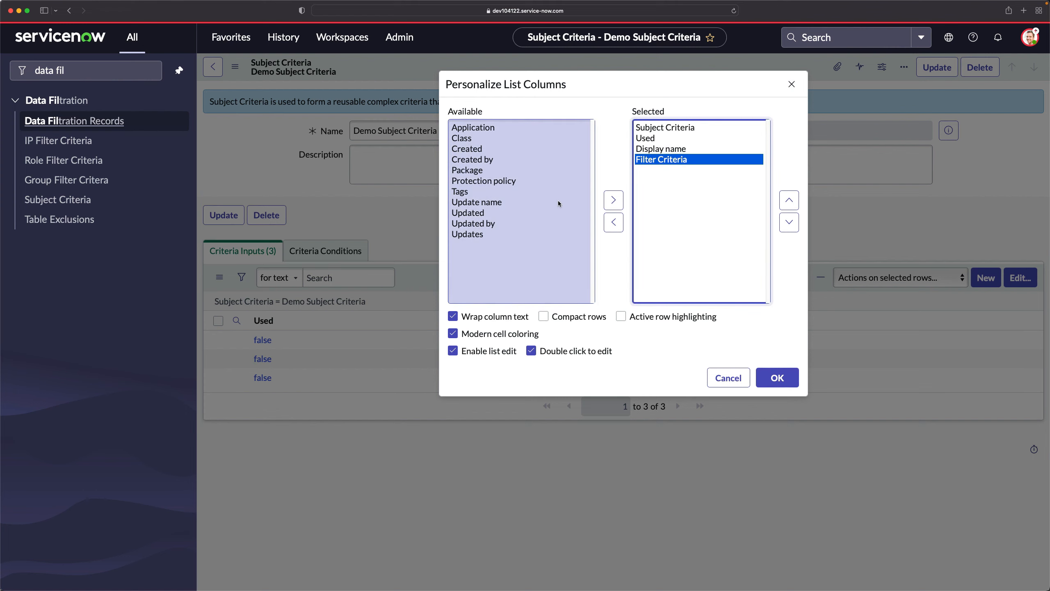
{"action": "left_click", "coordinate": [771, 378]}
{"action": "scroll", "coordinate": [756, 374], "scroll_direction": "down", "scroll_amount": 1}
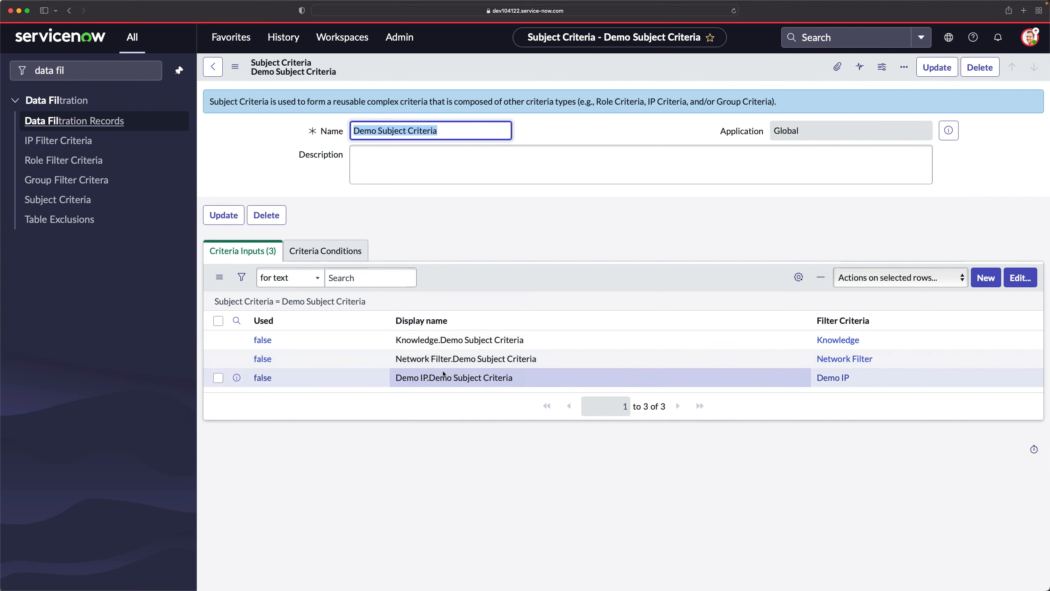
{"action": "left_click", "coordinate": [685, 450]}
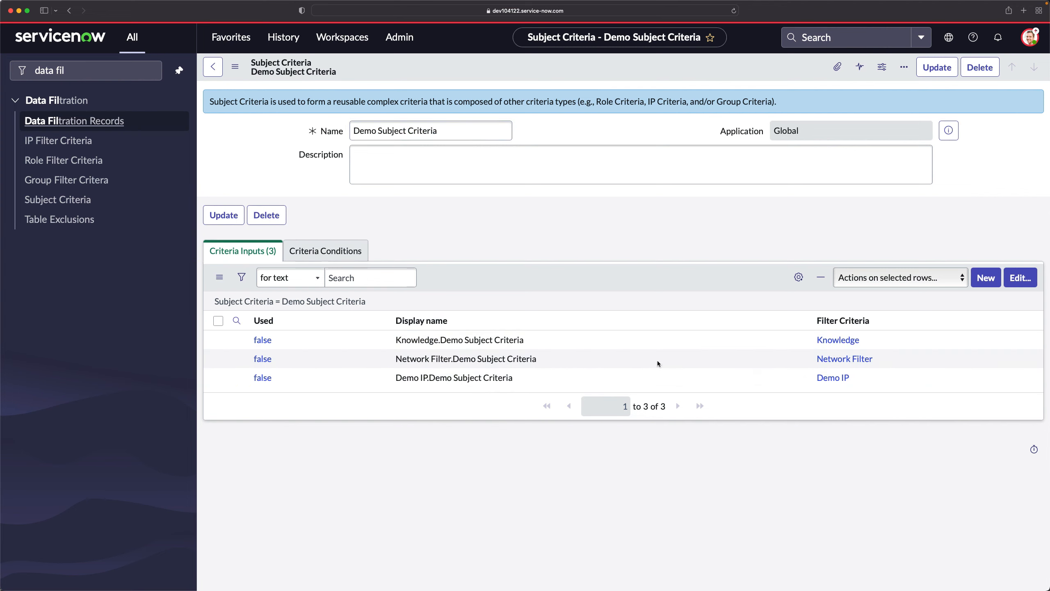